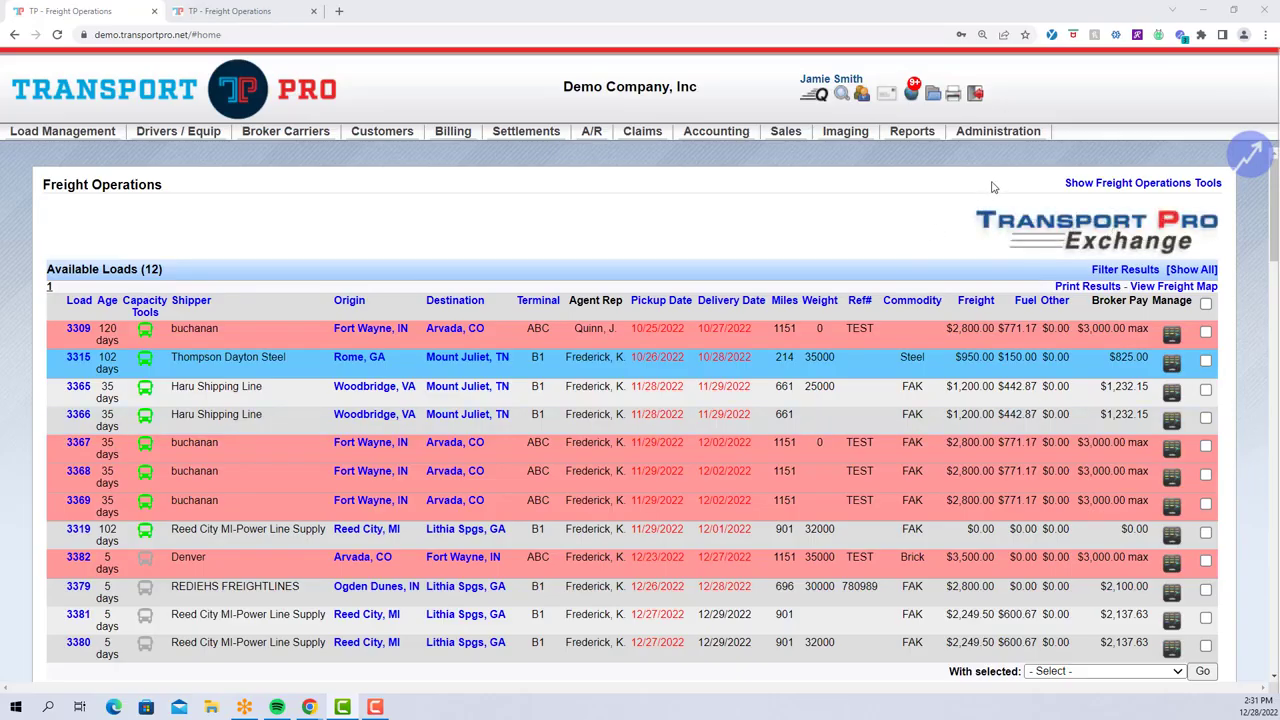
# Step: Search the settlement codes without any filters and examine the list of existing codes
pyautogui.moveTo(998, 134)
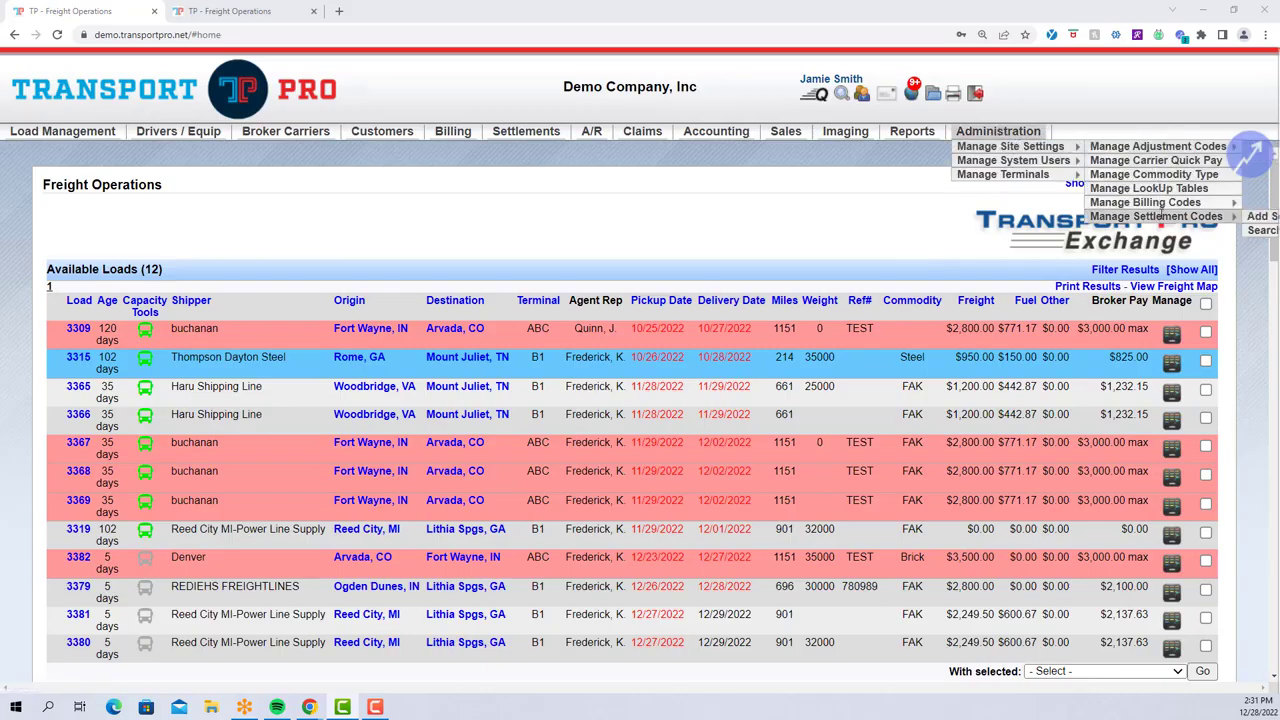
pyautogui.moveTo(1220, 216)
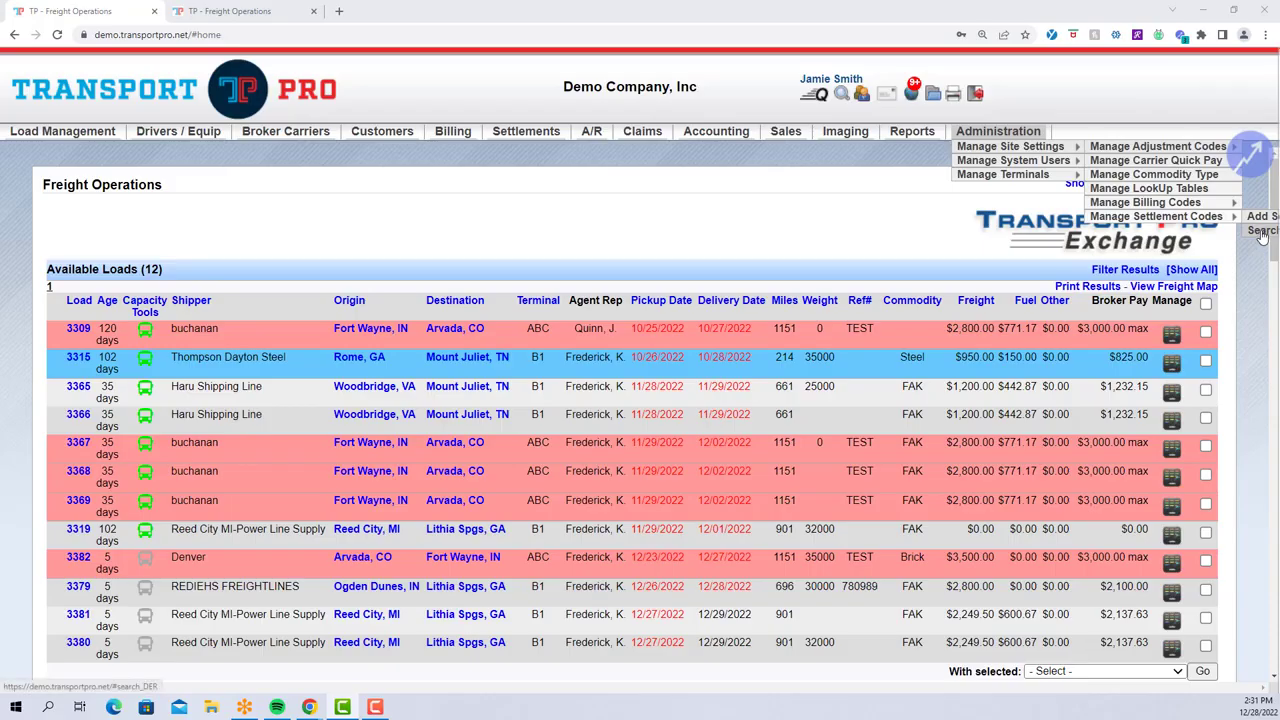
pyautogui.click(1262, 231)
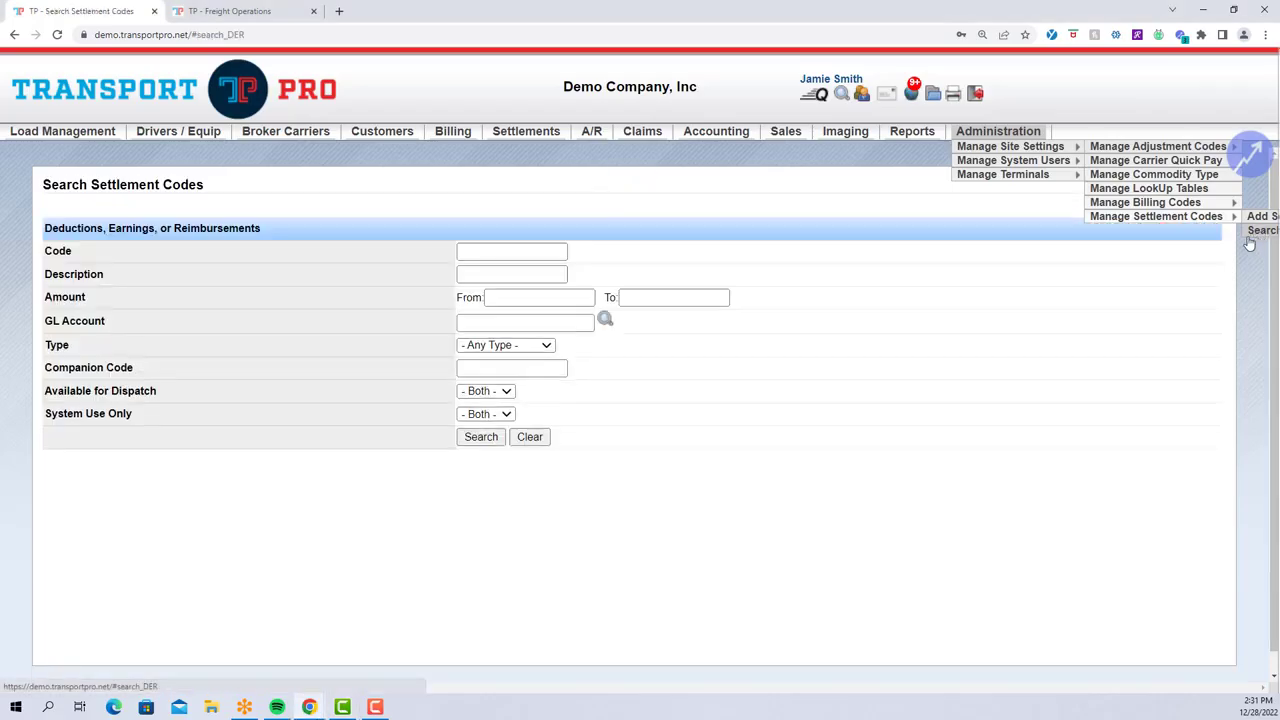
pyautogui.click(481, 437)
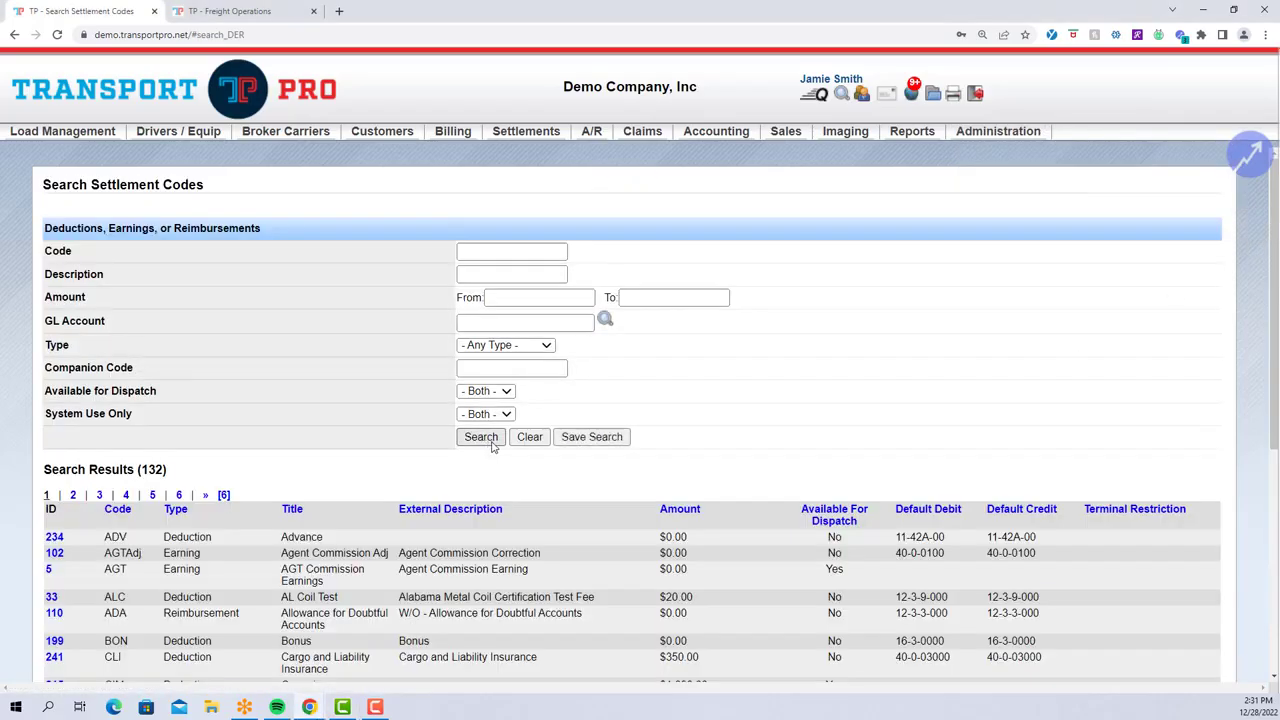
pyautogui.scroll(-3, 829, 385)
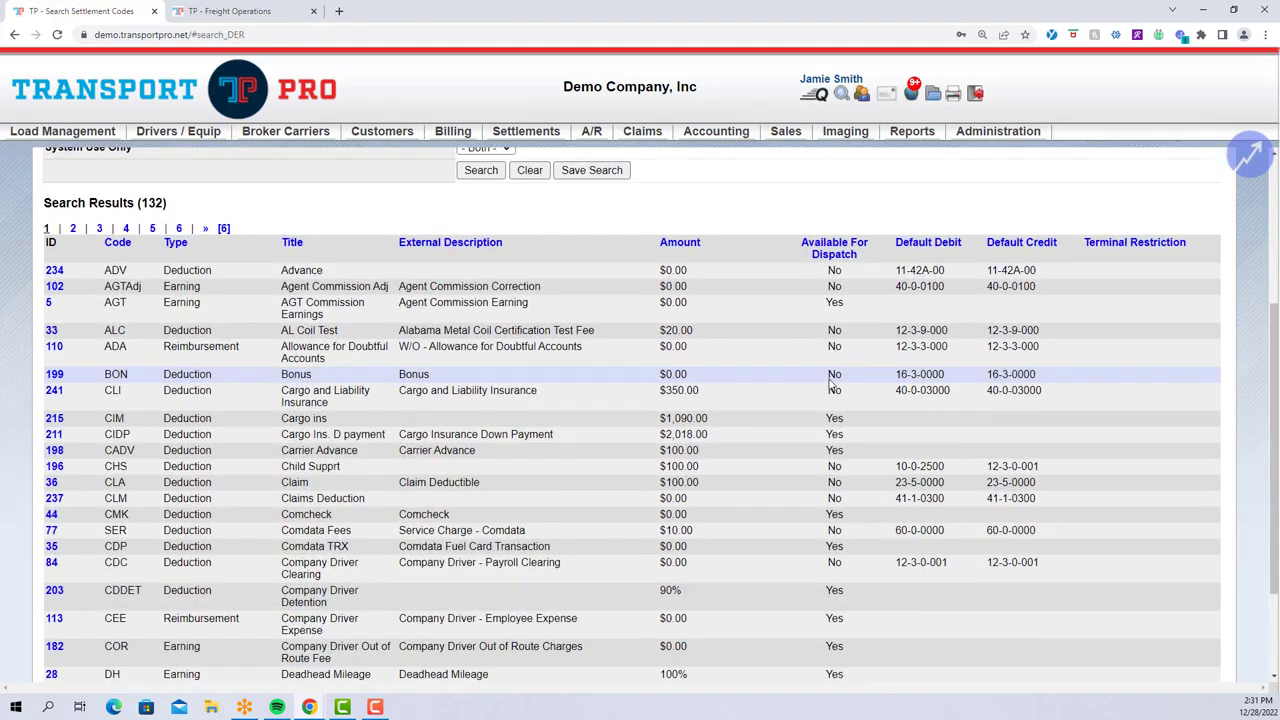
pyautogui.scroll(-2, 829, 385)
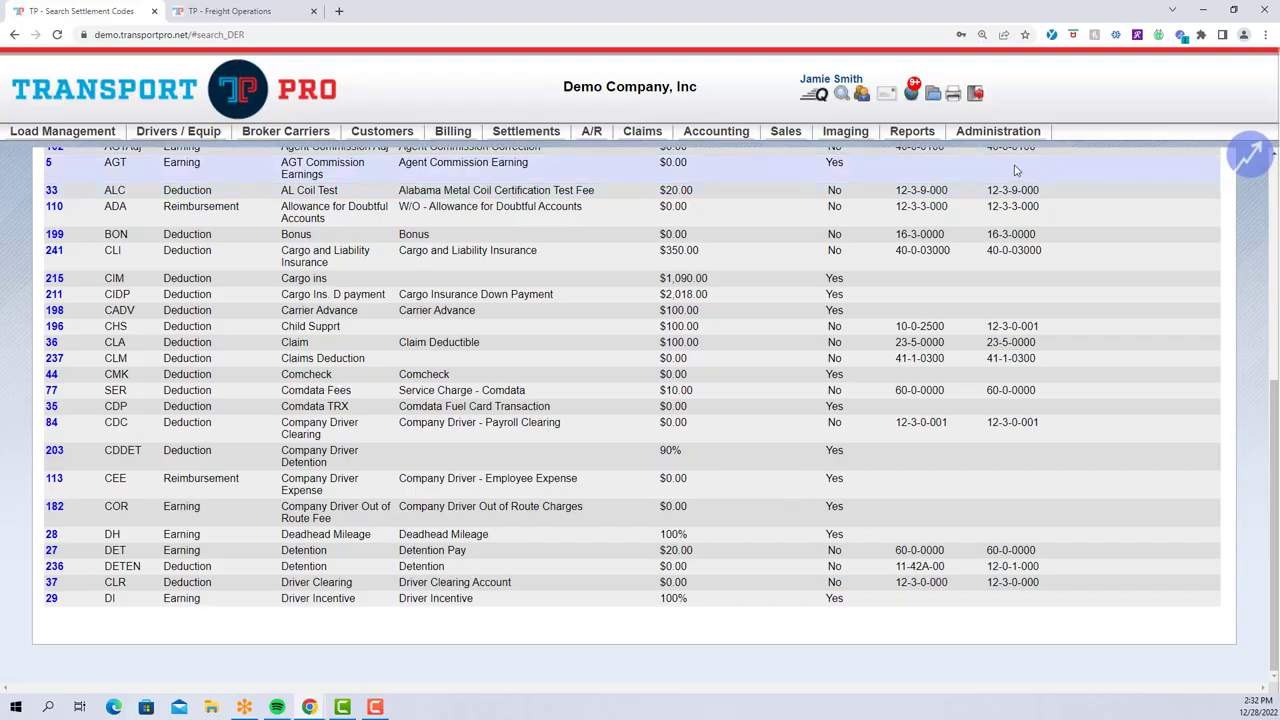
# Step: Start a new settlement code with the code STOP and the internal description Stopoff
pyautogui.moveTo(1013, 135)
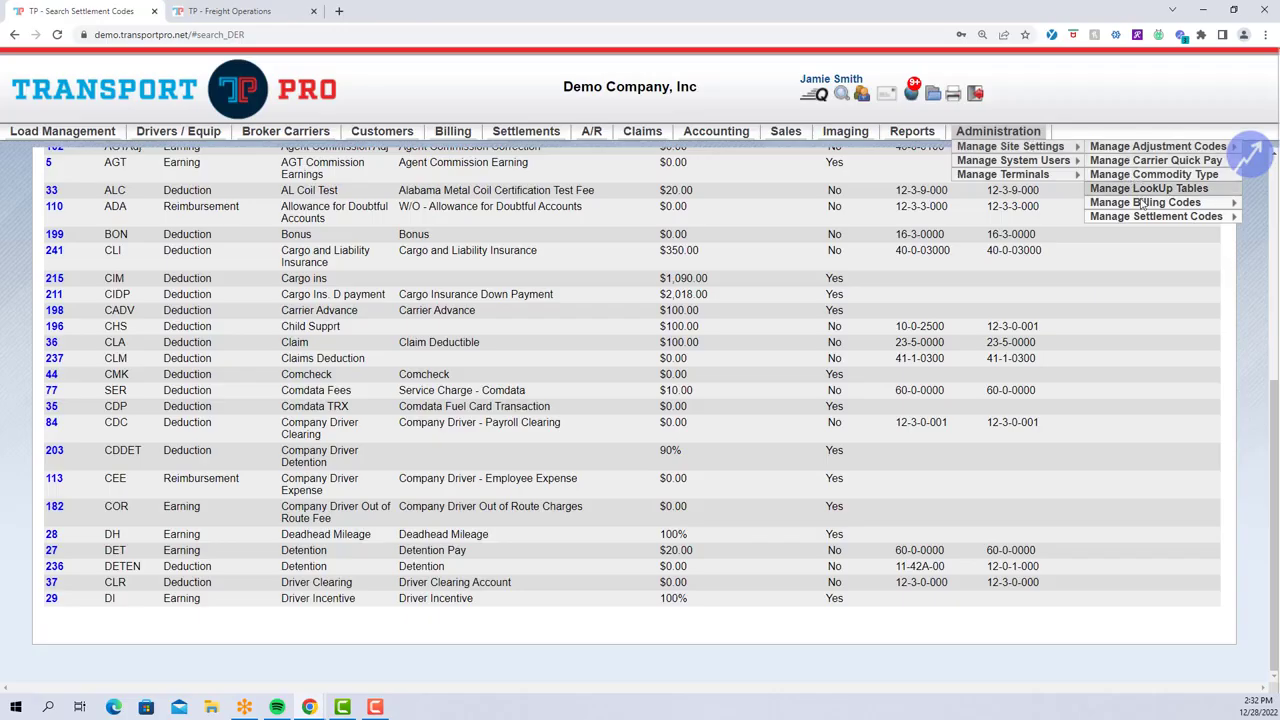
pyautogui.moveTo(1182, 216)
pyautogui.click(1264, 218)
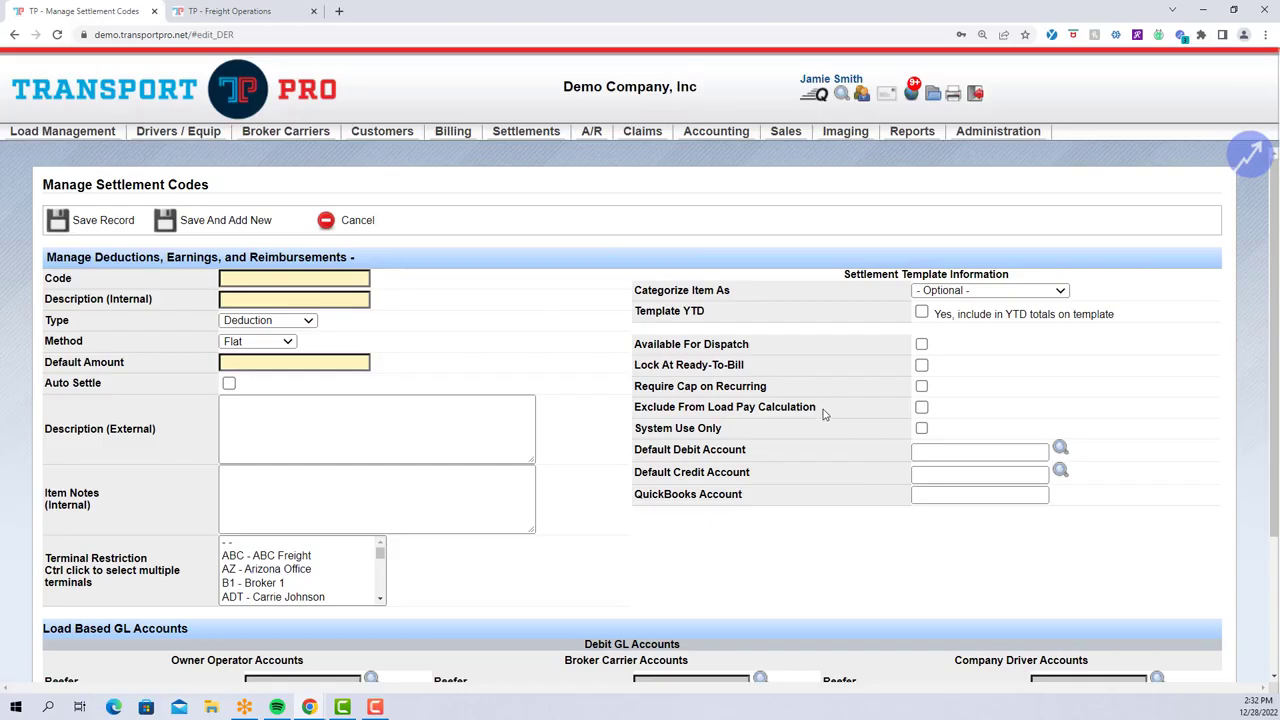
pyautogui.scroll(-1, 823, 413)
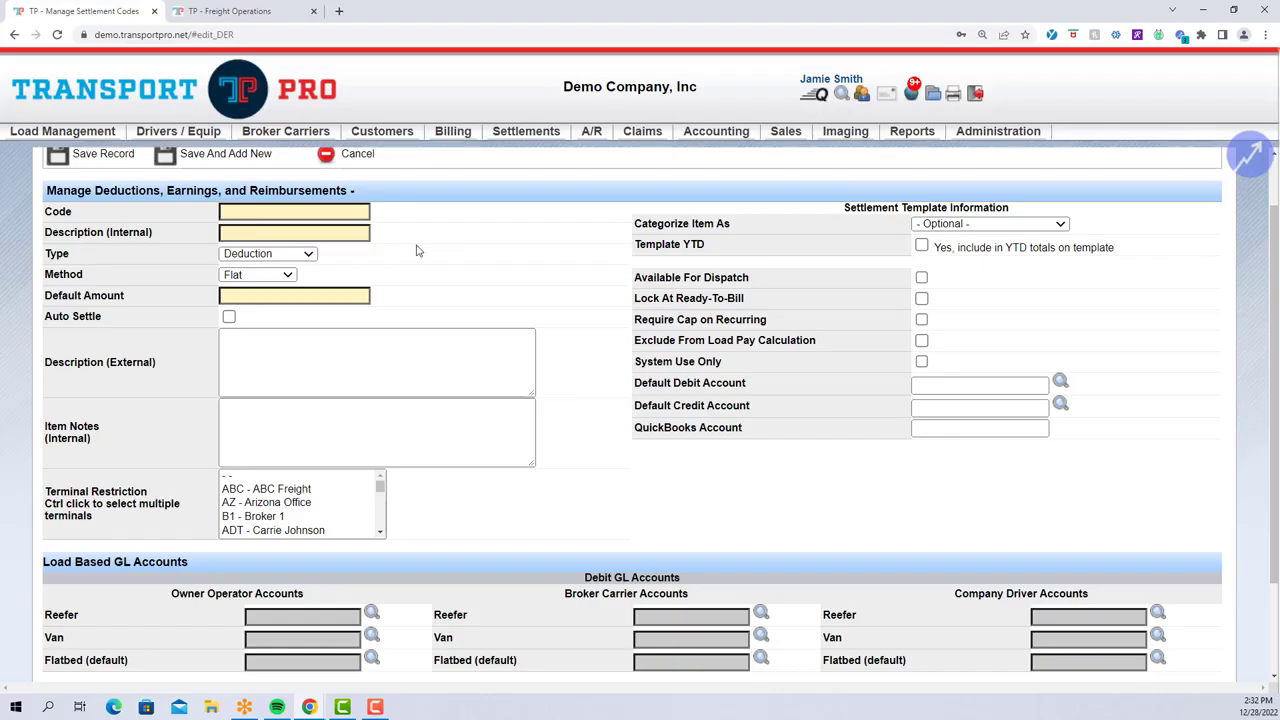
pyautogui.click(358, 212)
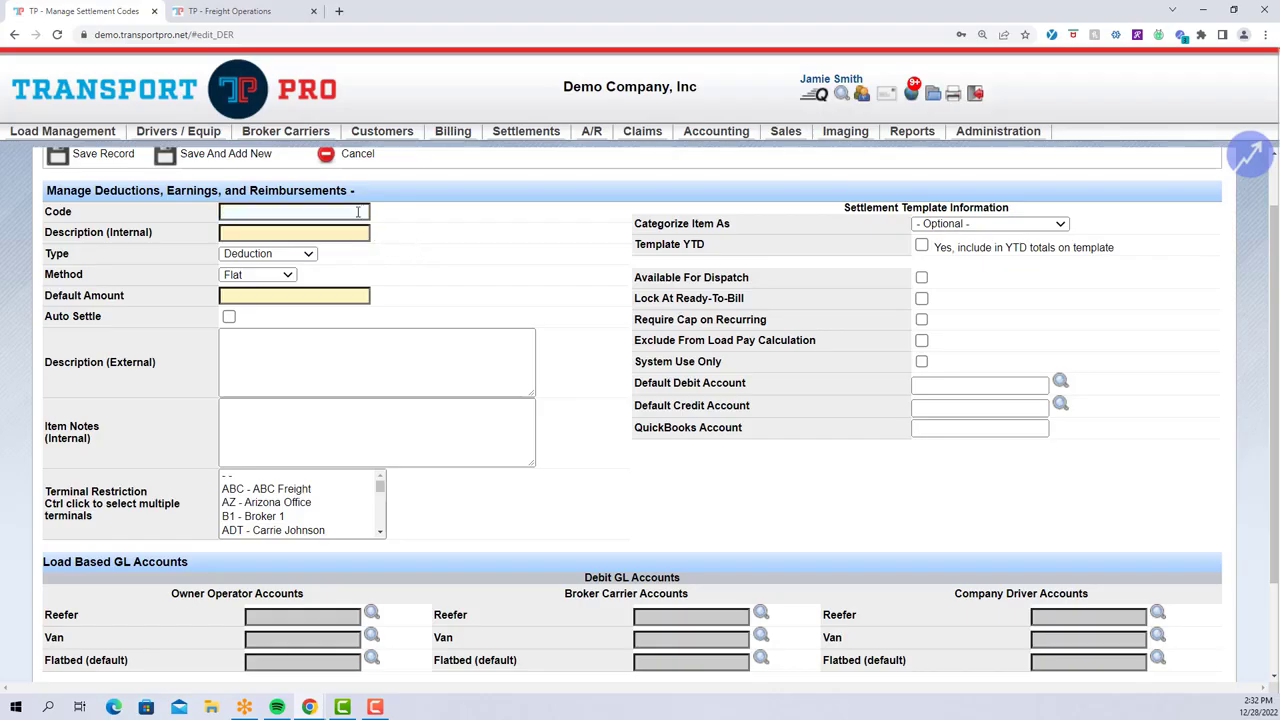
pyautogui.click(358, 212)
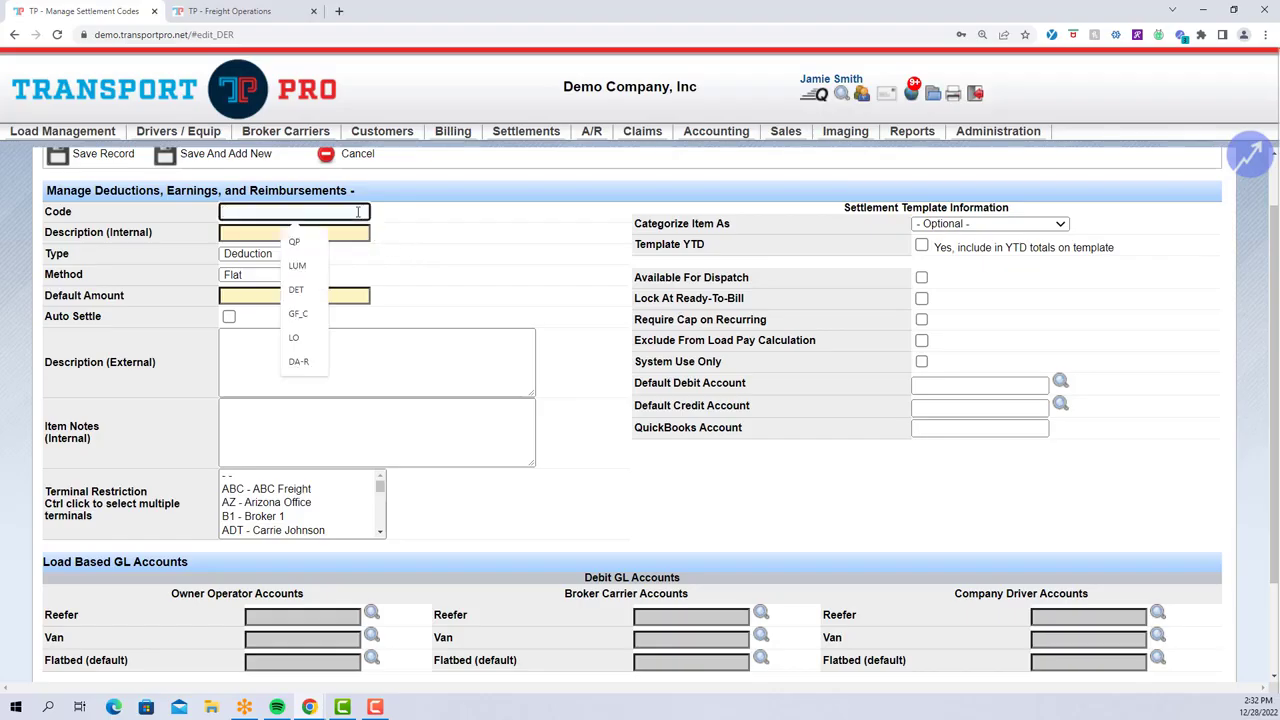
pyautogui.write('STOP')
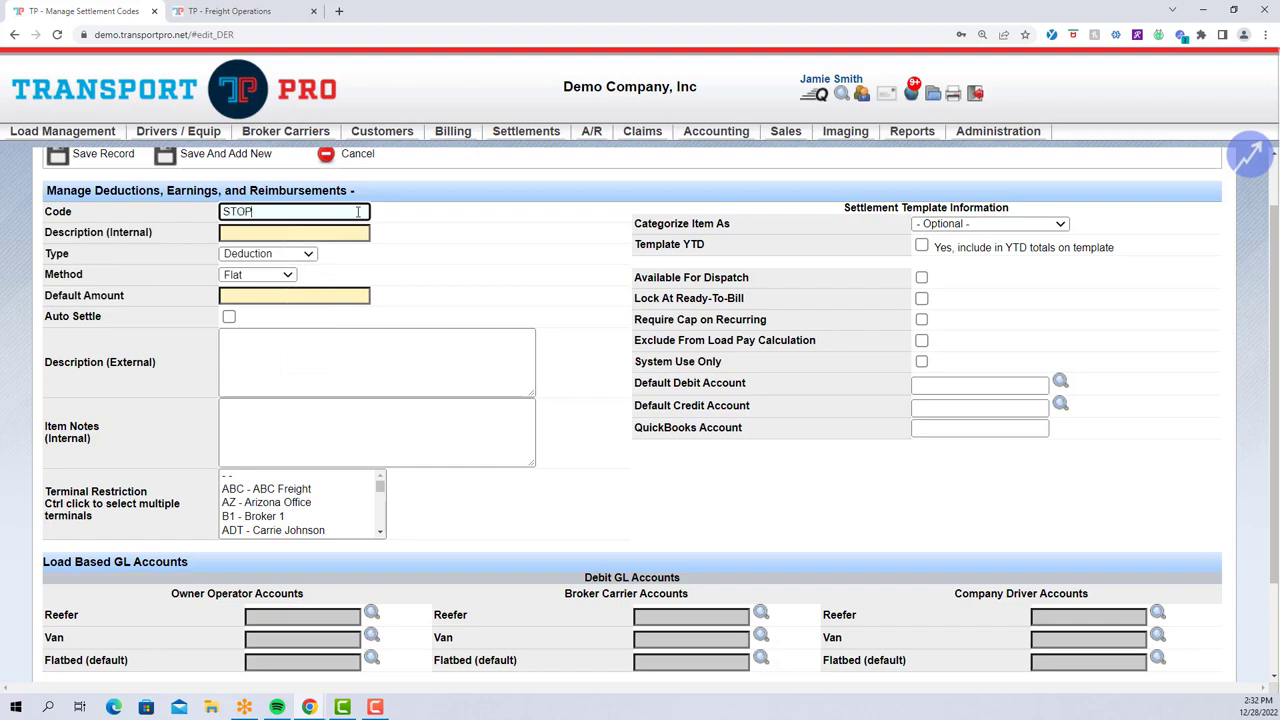
pyautogui.click(360, 232)
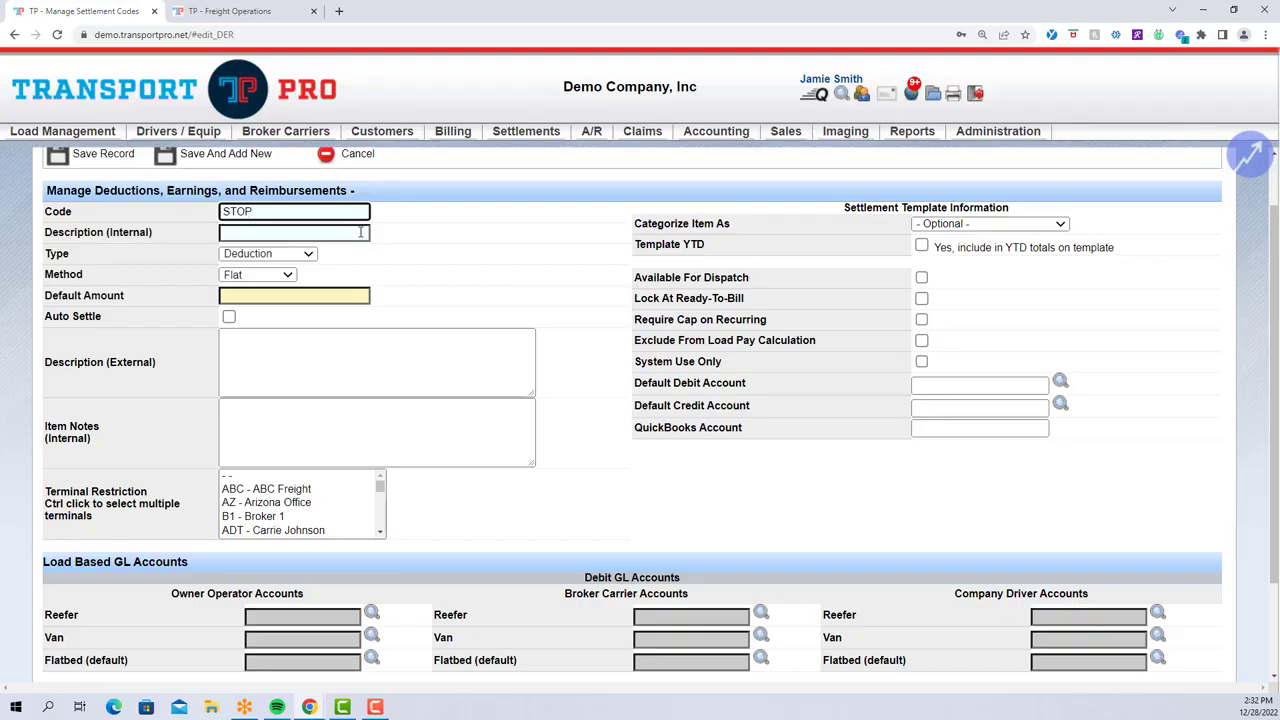
pyautogui.click(360, 232)
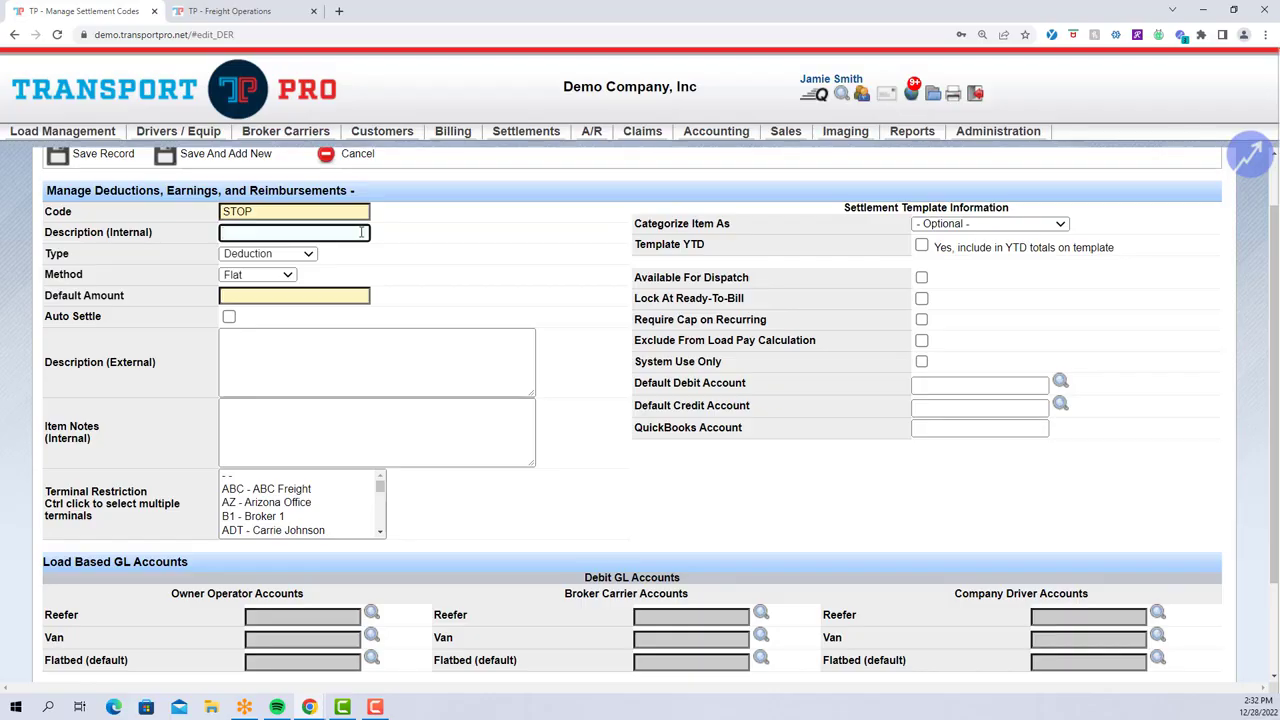
pyautogui.write('Stopoff')
pyautogui.click(428, 267)
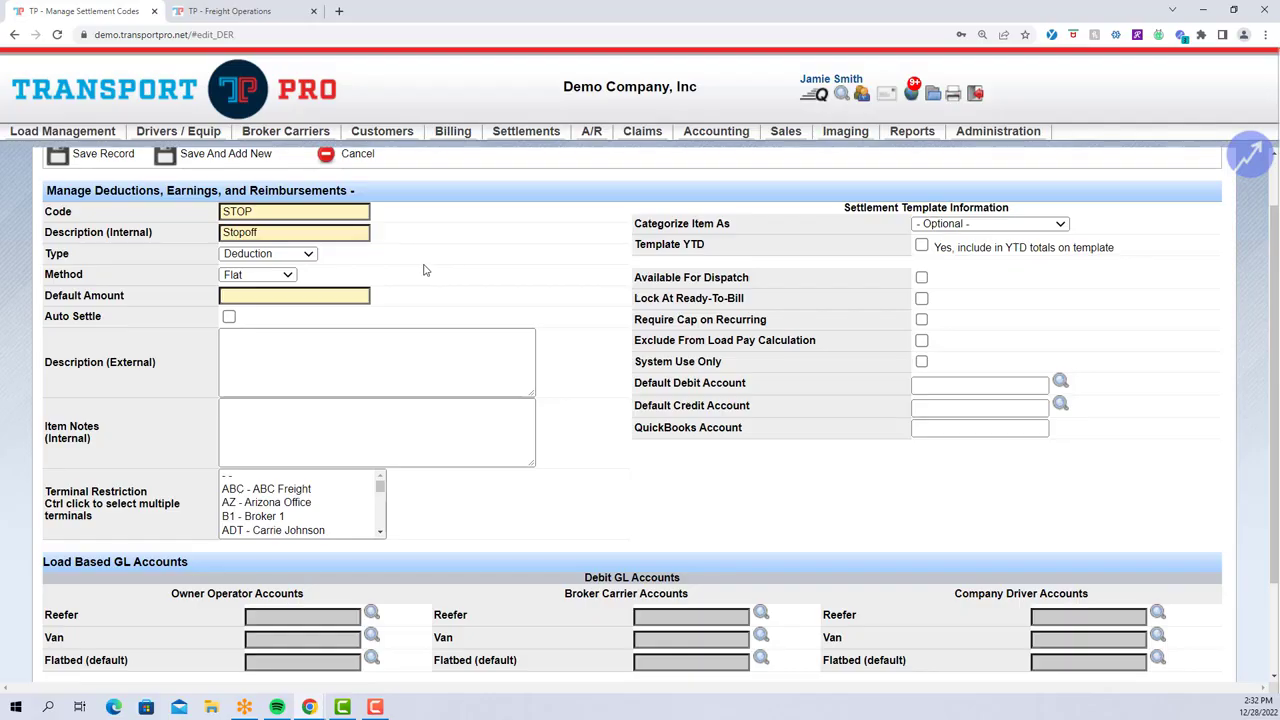
# Step: Set the settlement code's type to Earning and its method to Flat
pyautogui.click(307, 257)
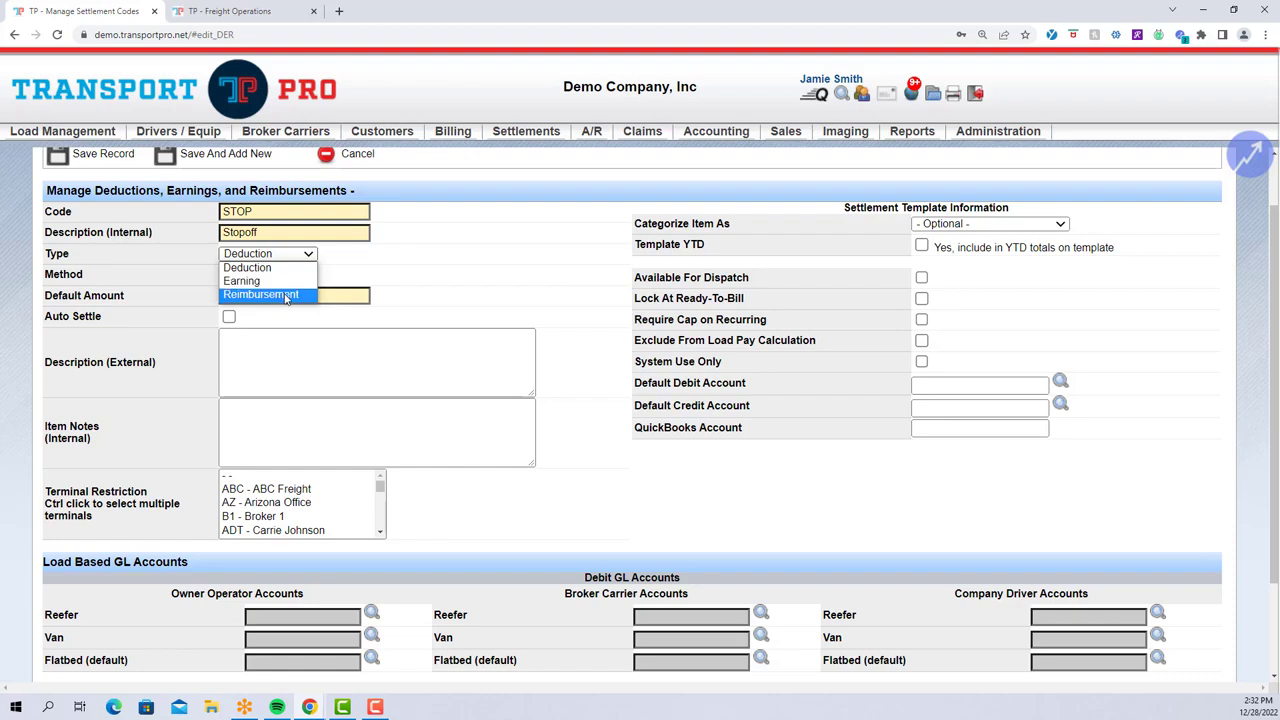
pyautogui.click(285, 283)
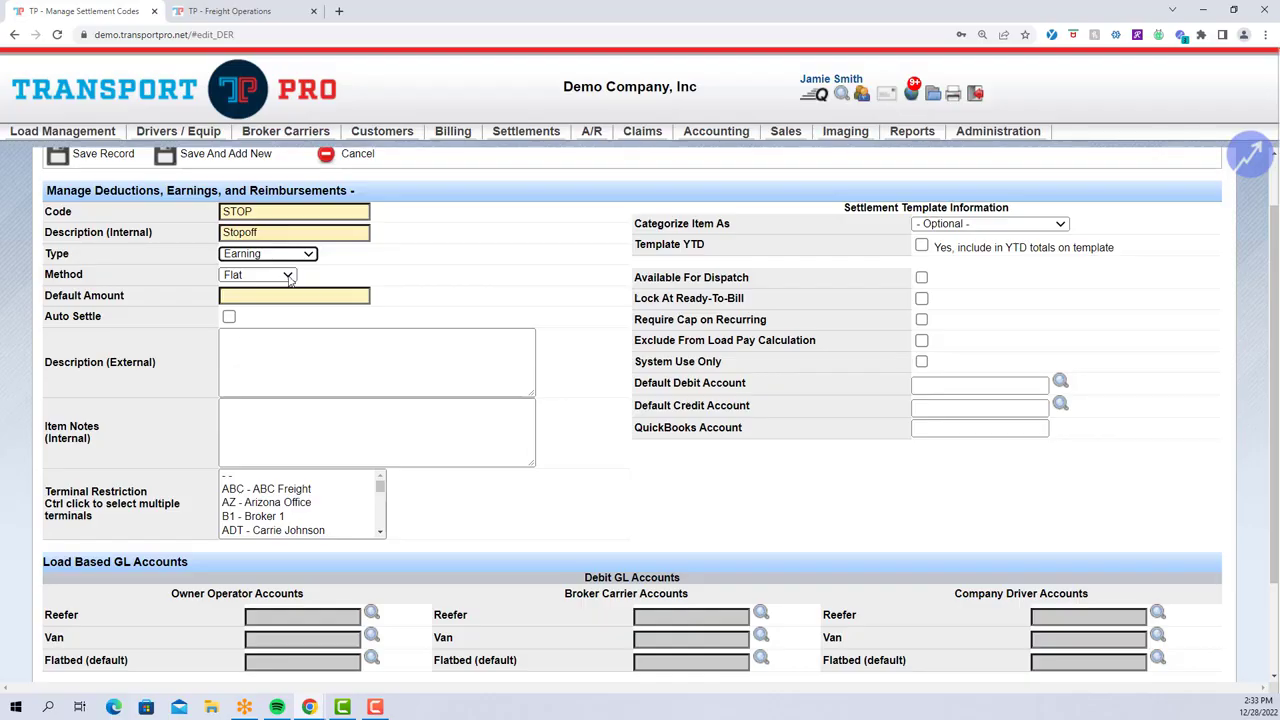
pyautogui.click(289, 277)
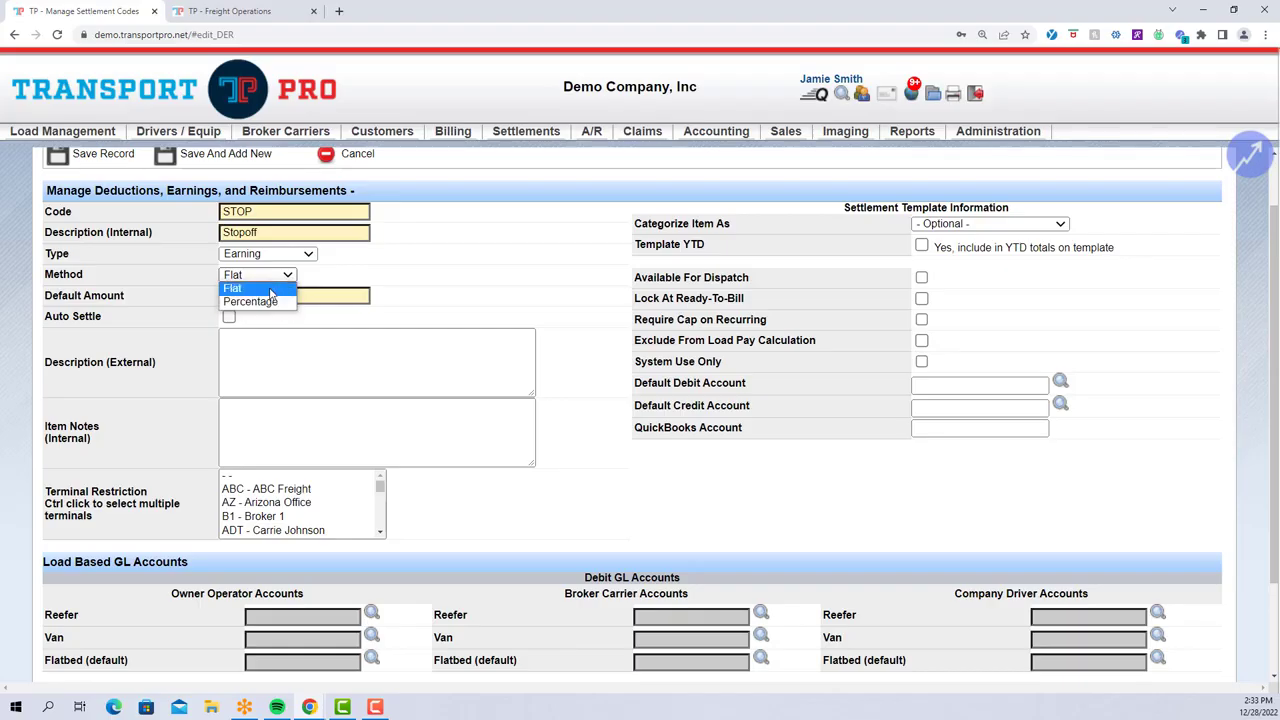
pyautogui.click(250, 288)
pyautogui.click(364, 277)
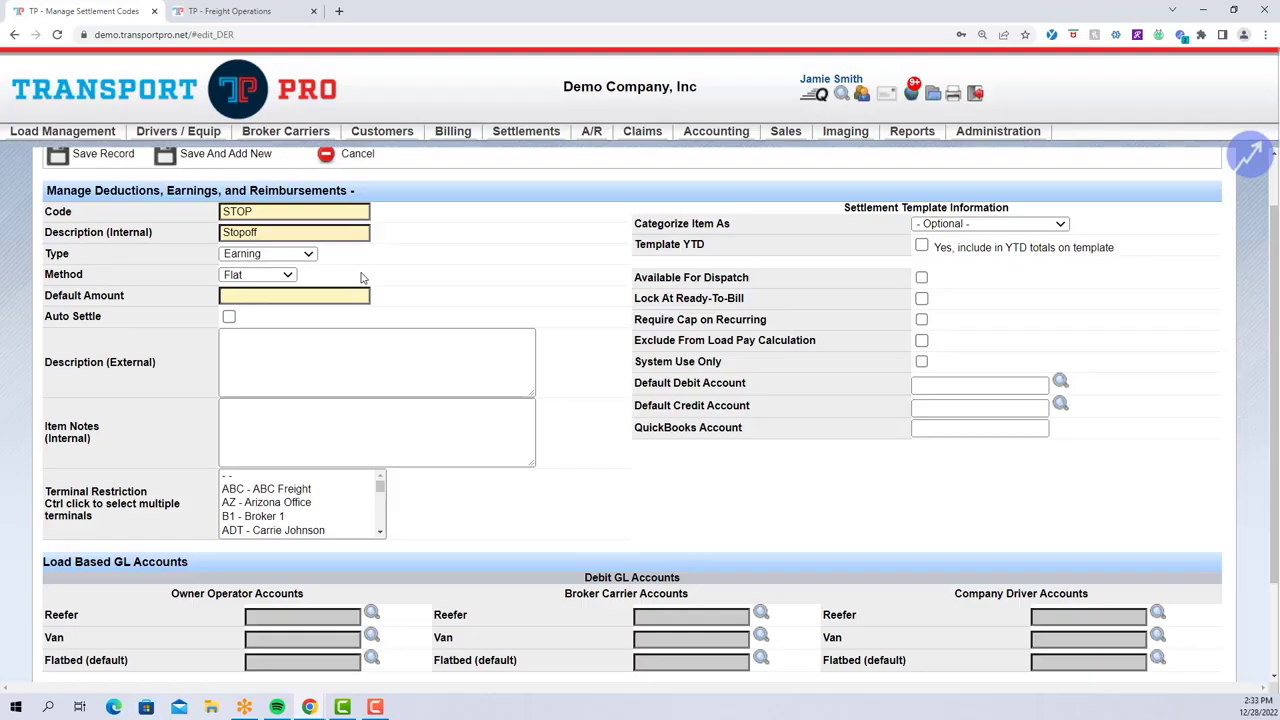
# Step: Set the default amount of the STOP settlement code to 100
pyautogui.click(345, 292)
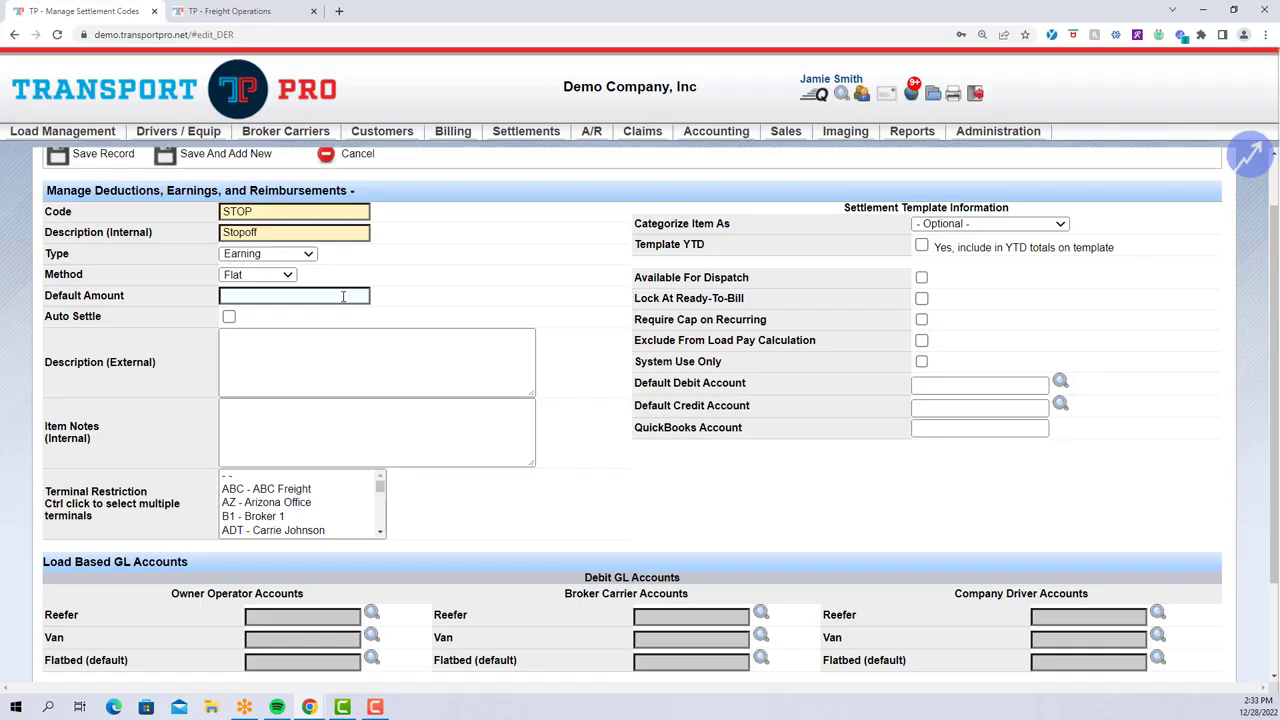
pyautogui.click(343, 296)
pyautogui.write('100')
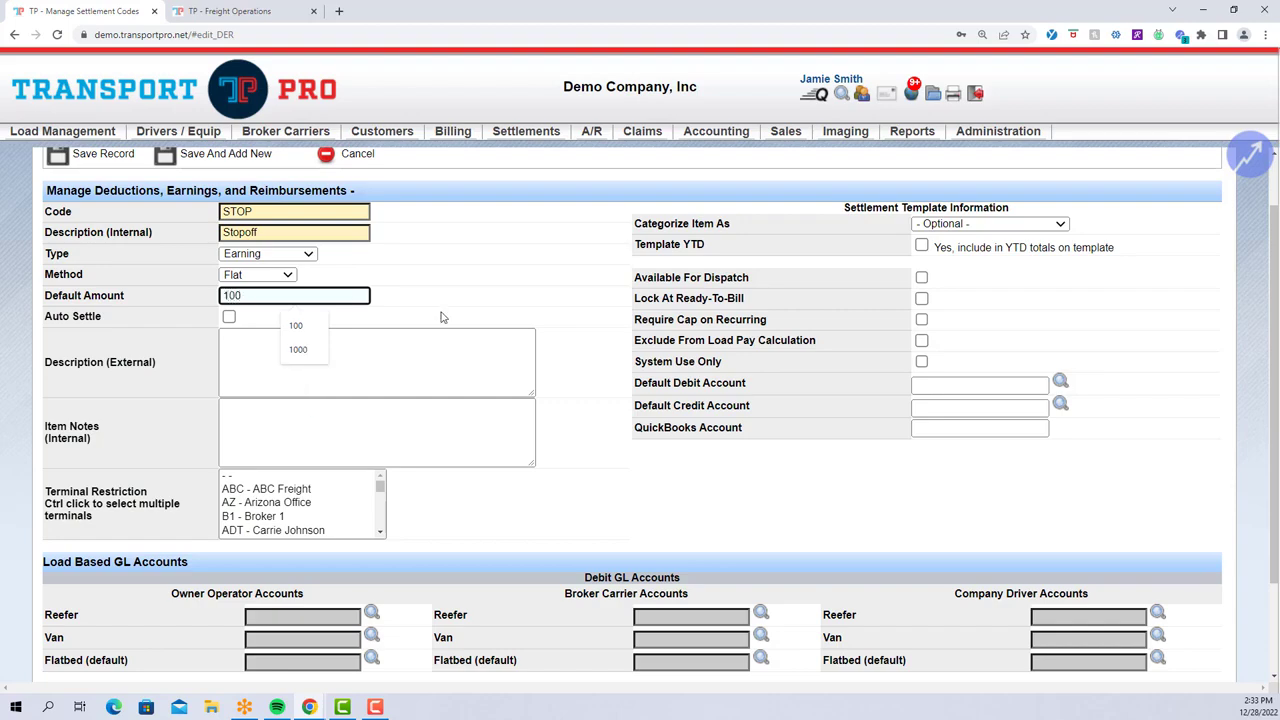
pyautogui.click(442, 317)
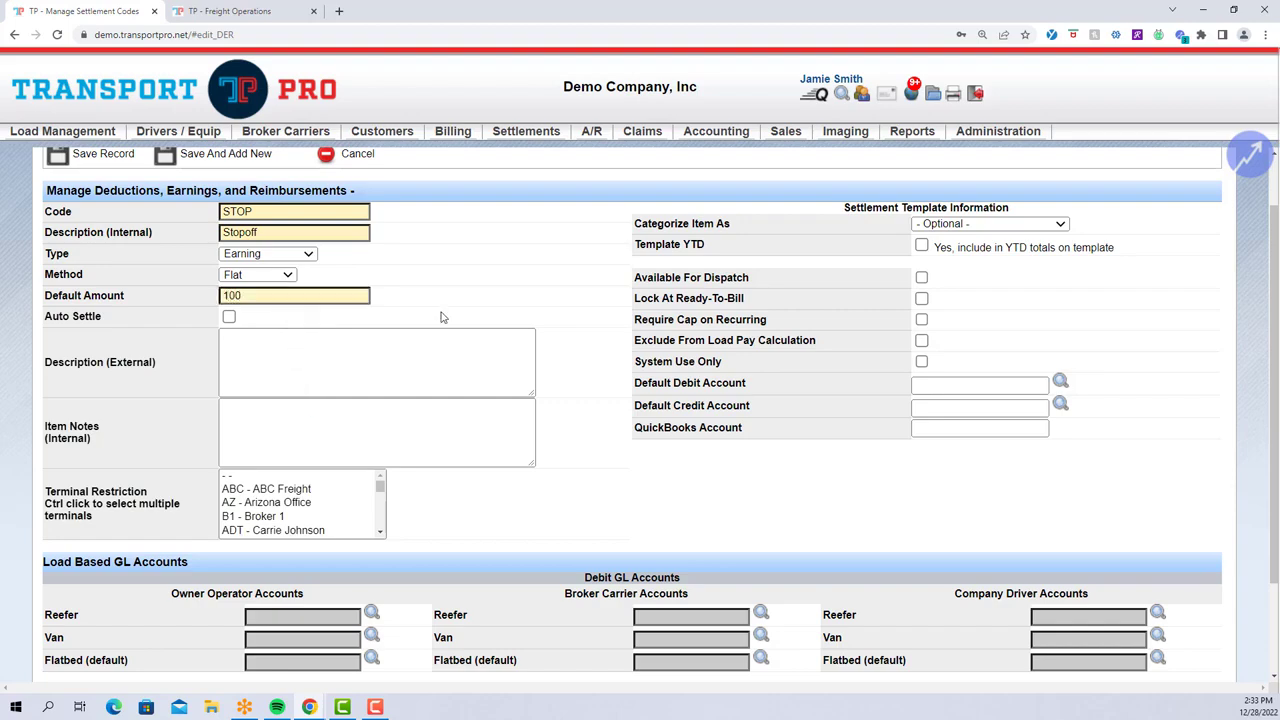
# Step: Set the default amount of the STOP settlement code to 0
pyautogui.doubleClick(362, 296)
pyautogui.write('0')
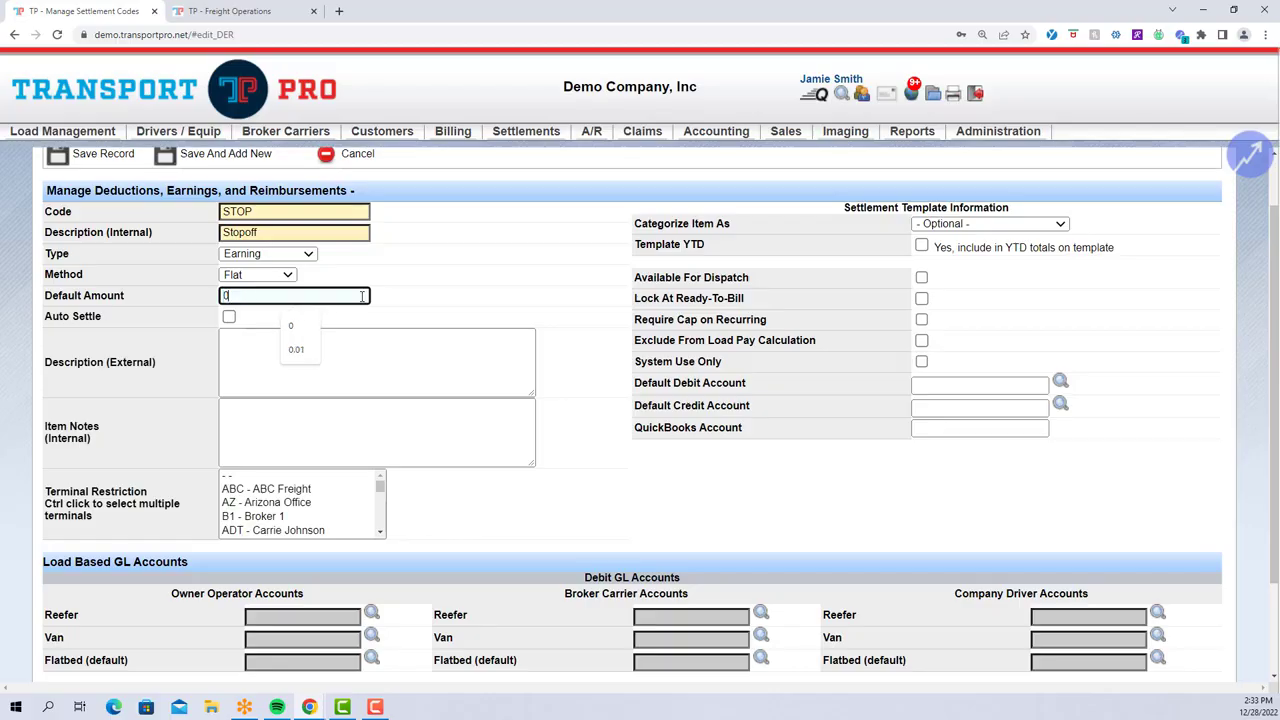
pyautogui.click(442, 302)
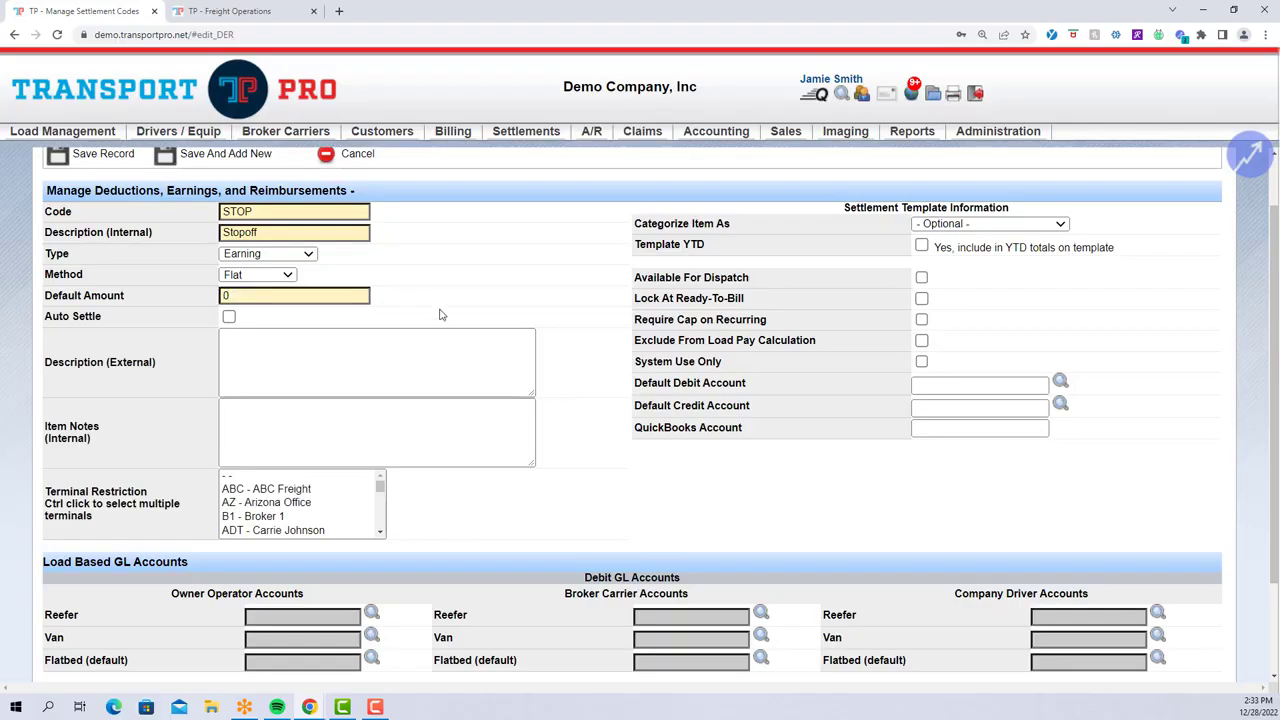
# Step: Enter Stopoff as the external description and leave the internal item notes empty
pyautogui.click(444, 354)
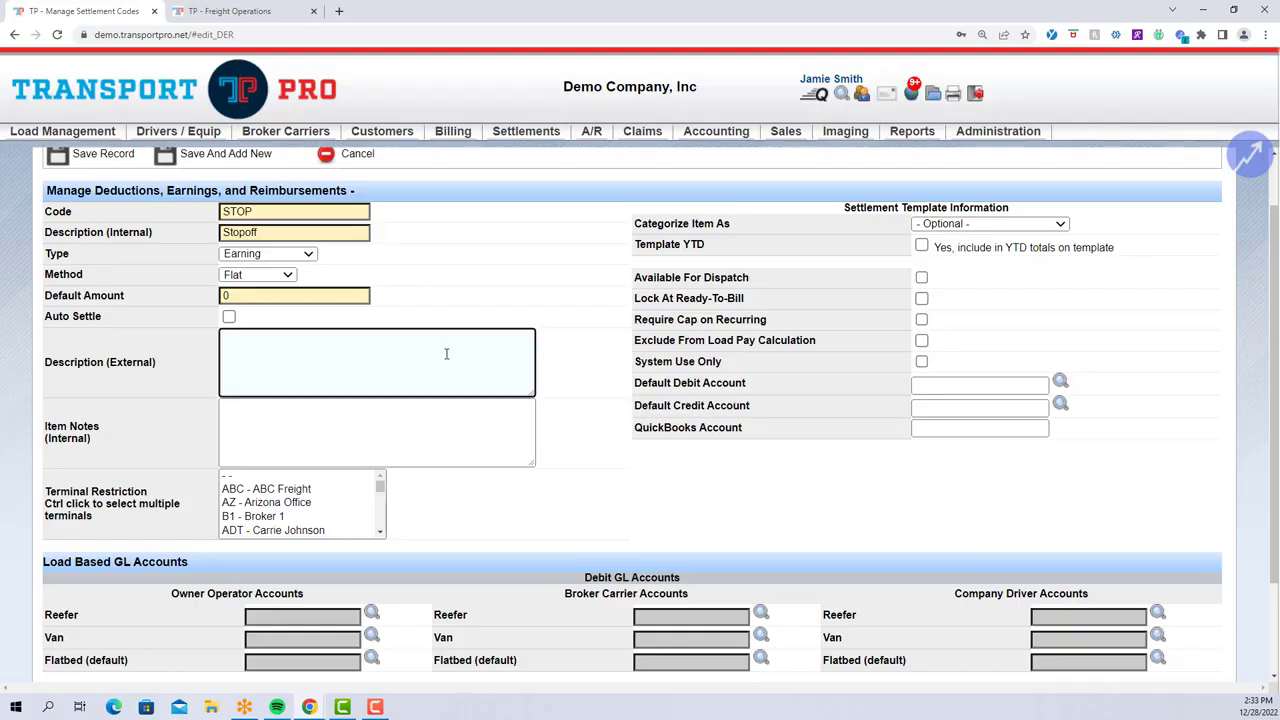
pyautogui.write('Stopoff')
pyautogui.click(590, 378)
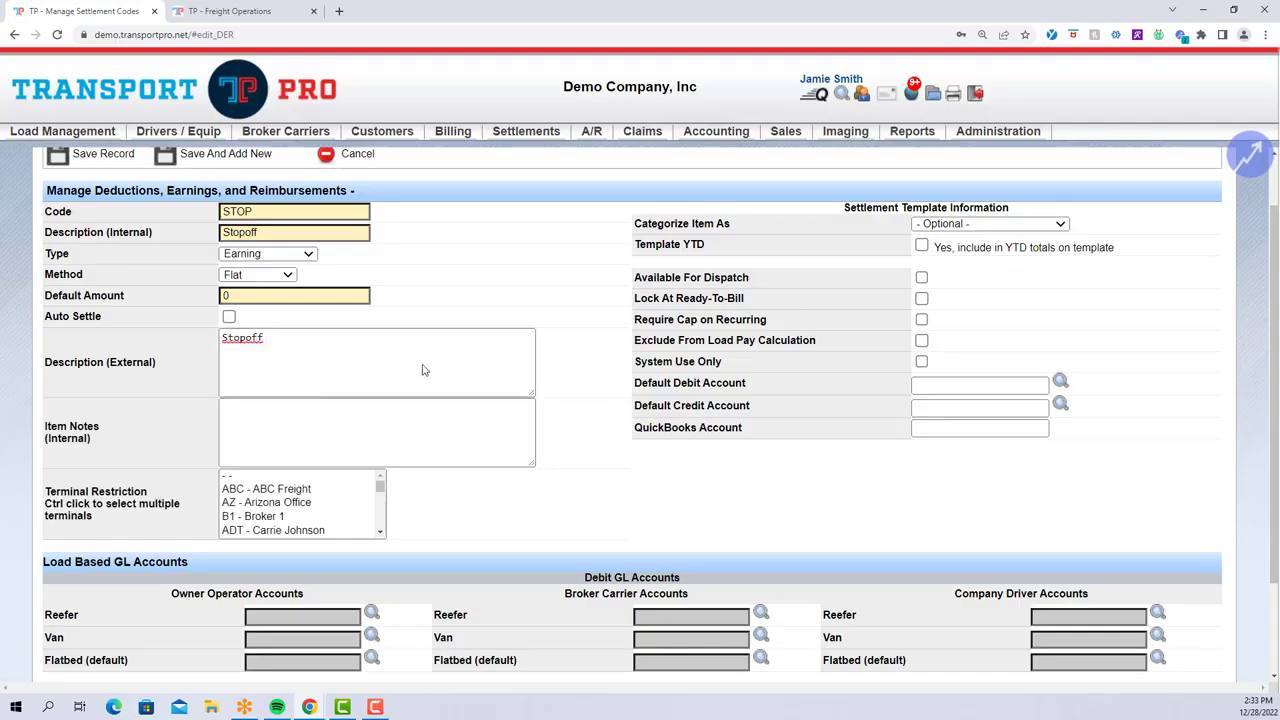
pyautogui.click(323, 342)
pyautogui.click(280, 422)
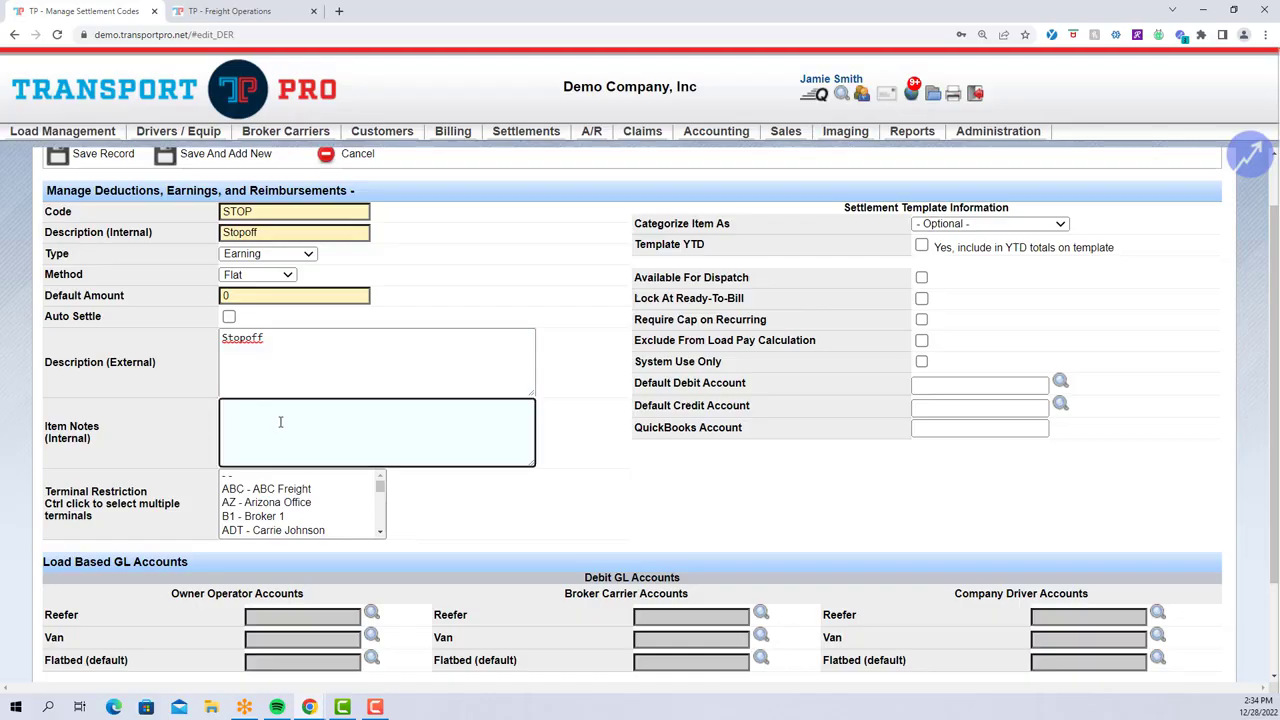
# Step: Restrict the settlement code to the terminals ABC - ABC Freight, B1 - Broker 1 and RFT
pyautogui.scroll(-1, 280, 422)
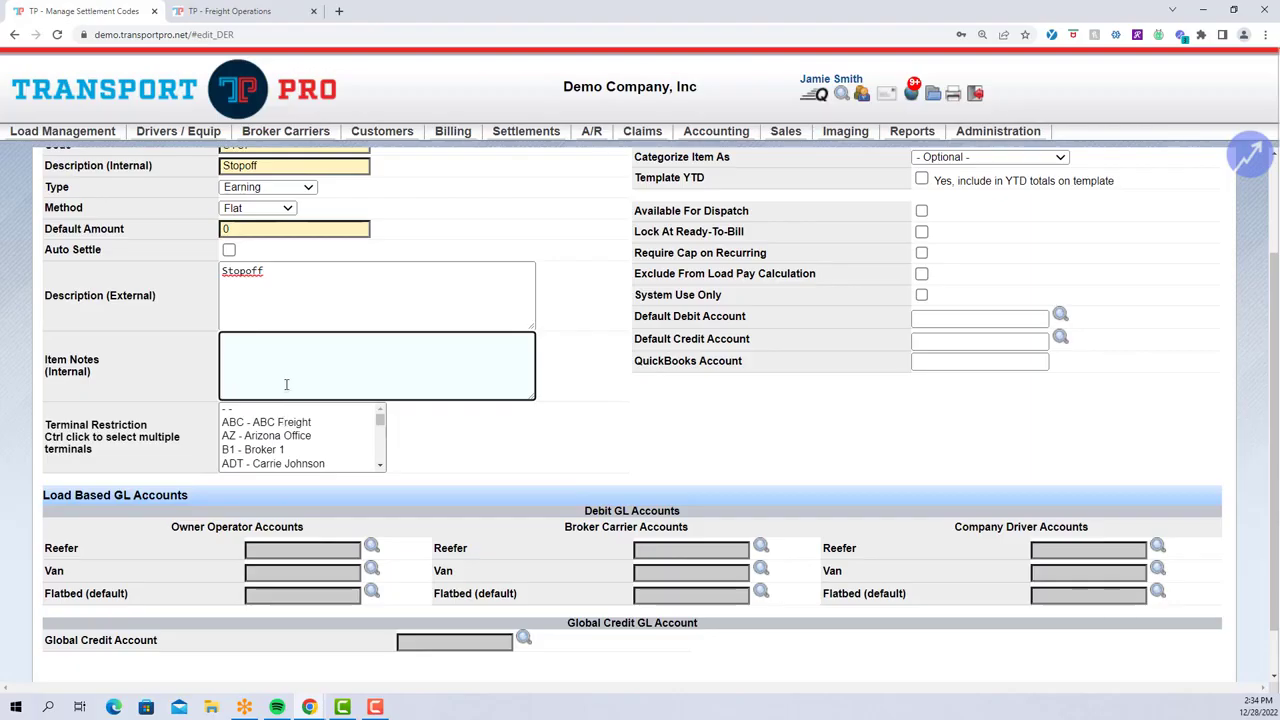
pyautogui.scroll(1, 286, 384)
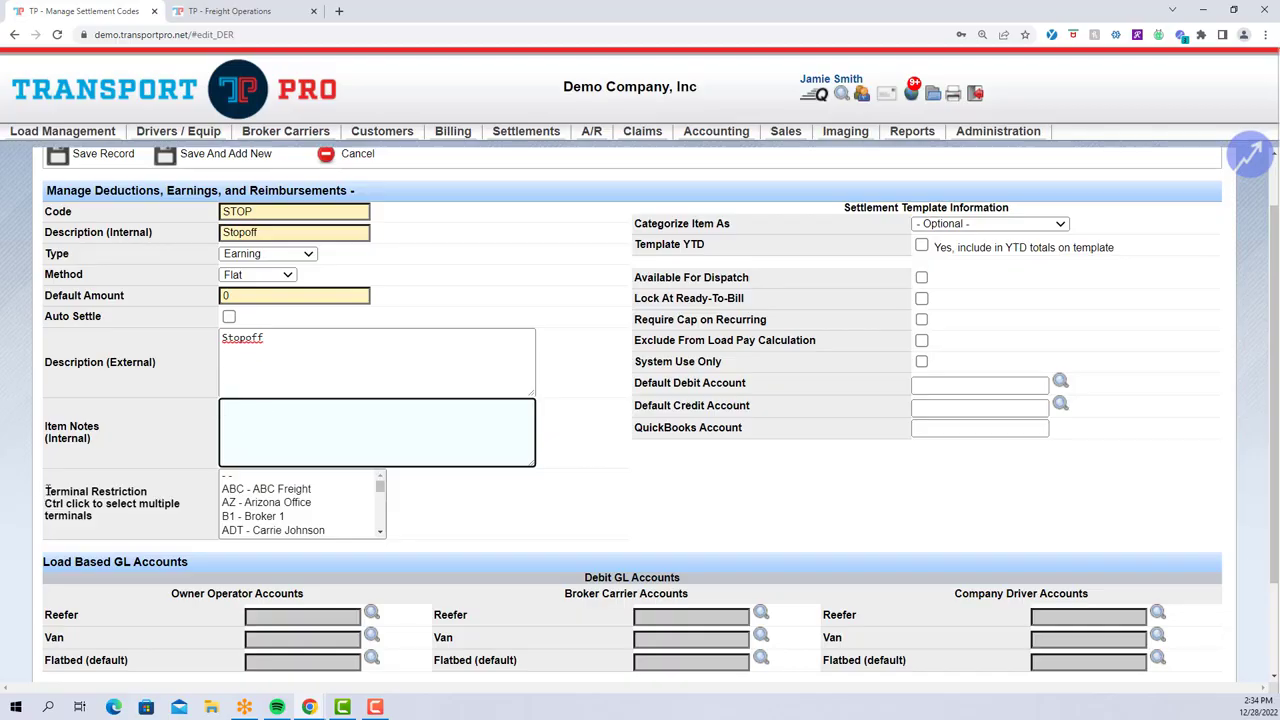
pyautogui.moveTo(40, 494); pyautogui.dragTo(148, 494)
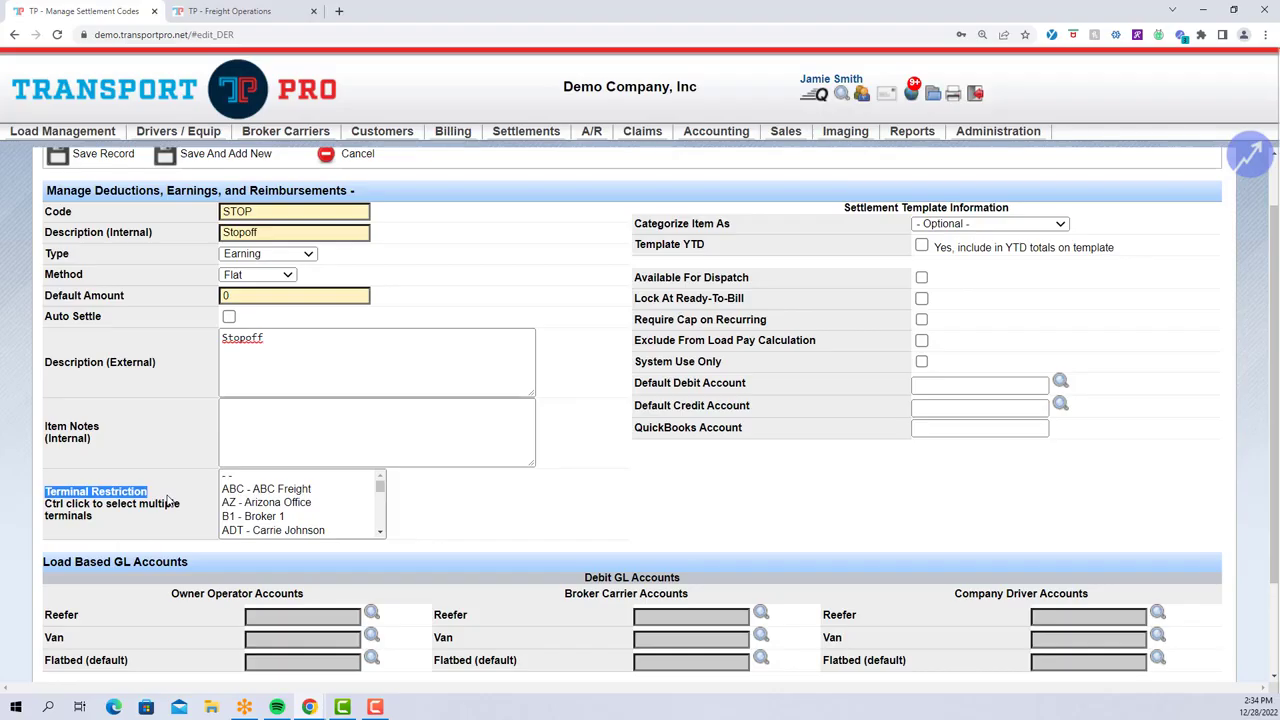
pyautogui.click(168, 500)
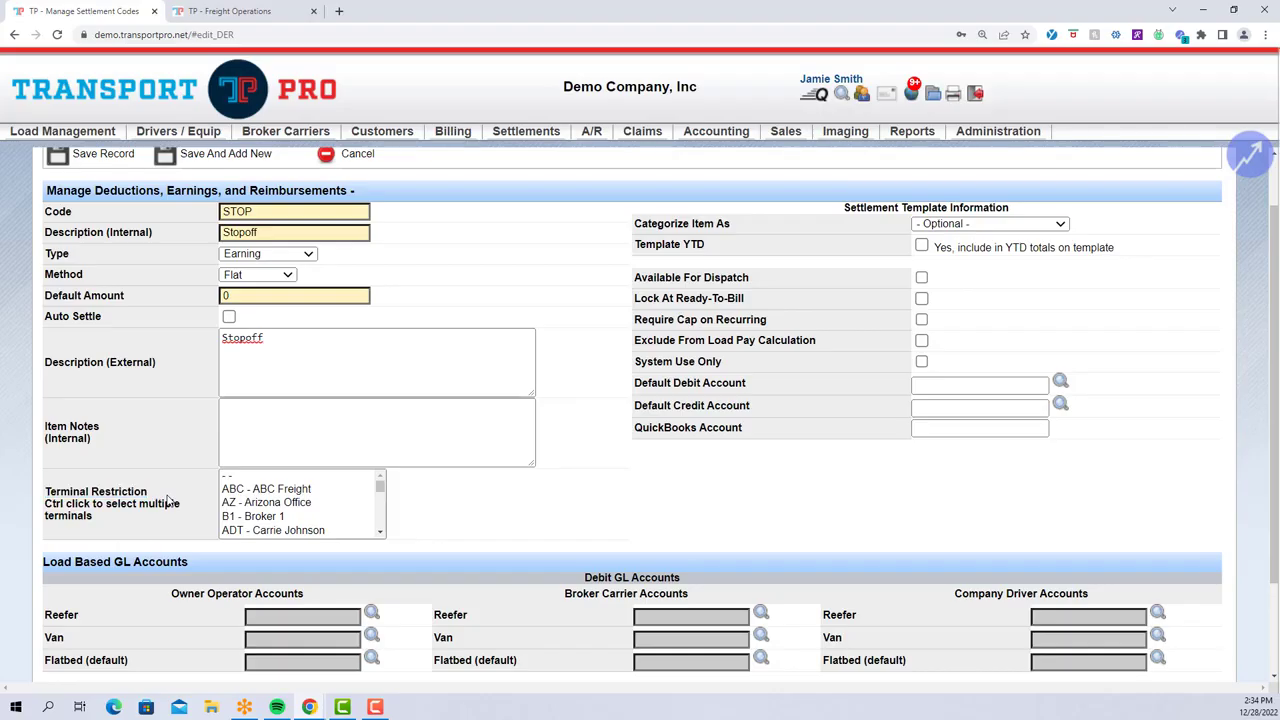
pyautogui.click(291, 492)
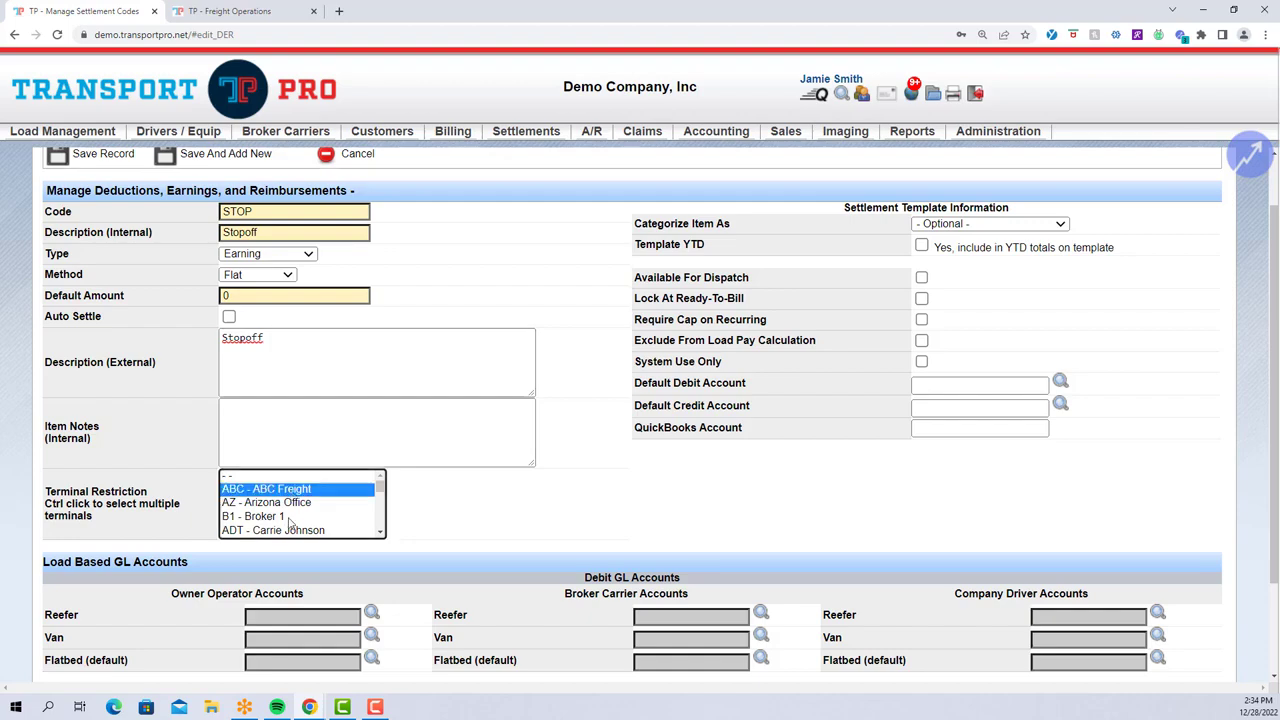
pyautogui.keyDown('ctrl'); pyautogui.click(281, 518); pyautogui.keyUp('ctrl')
pyautogui.click(381, 533)
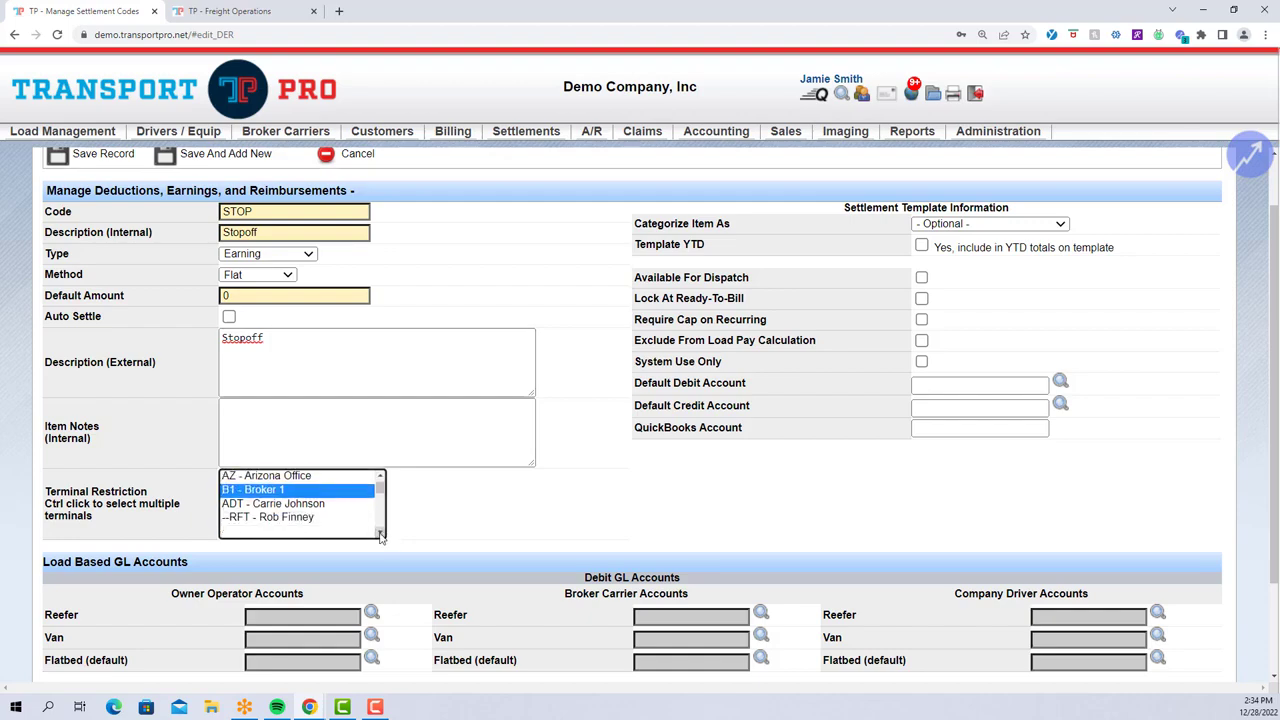
pyautogui.keyDown('ctrl'); pyautogui.click(306, 519); pyautogui.keyUp('ctrl')
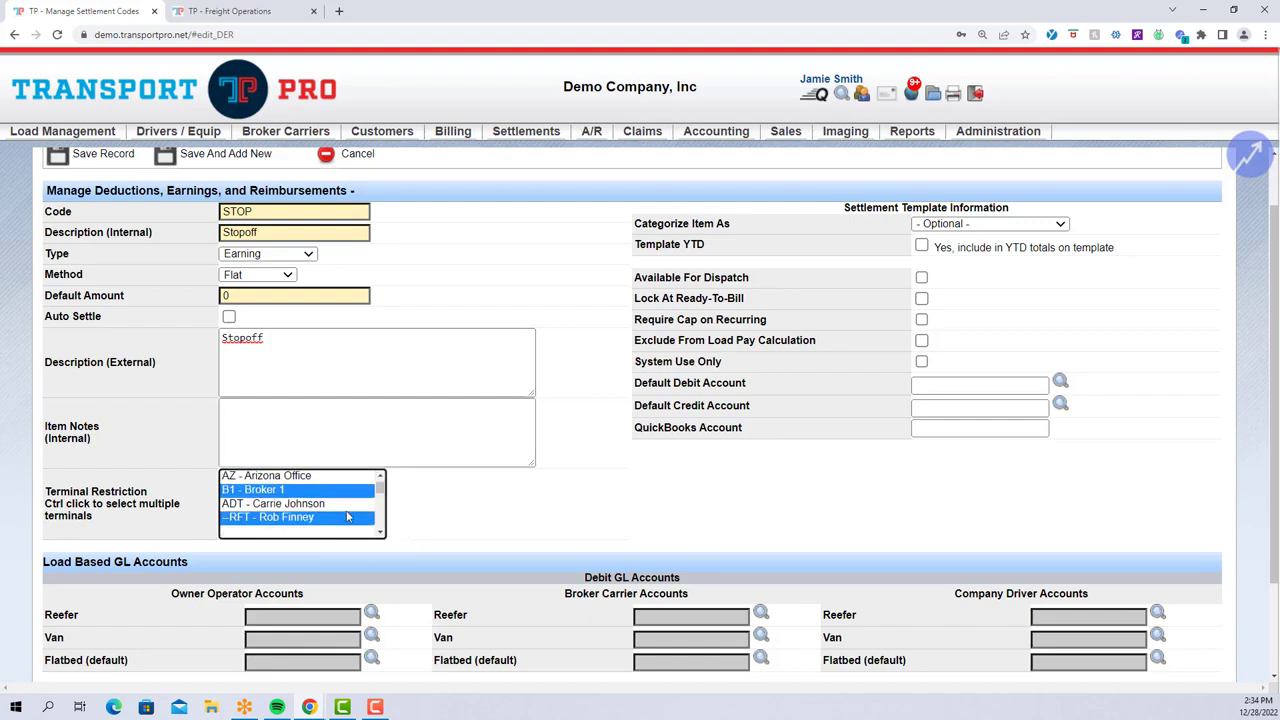
pyautogui.scroll(1, 343, 515)
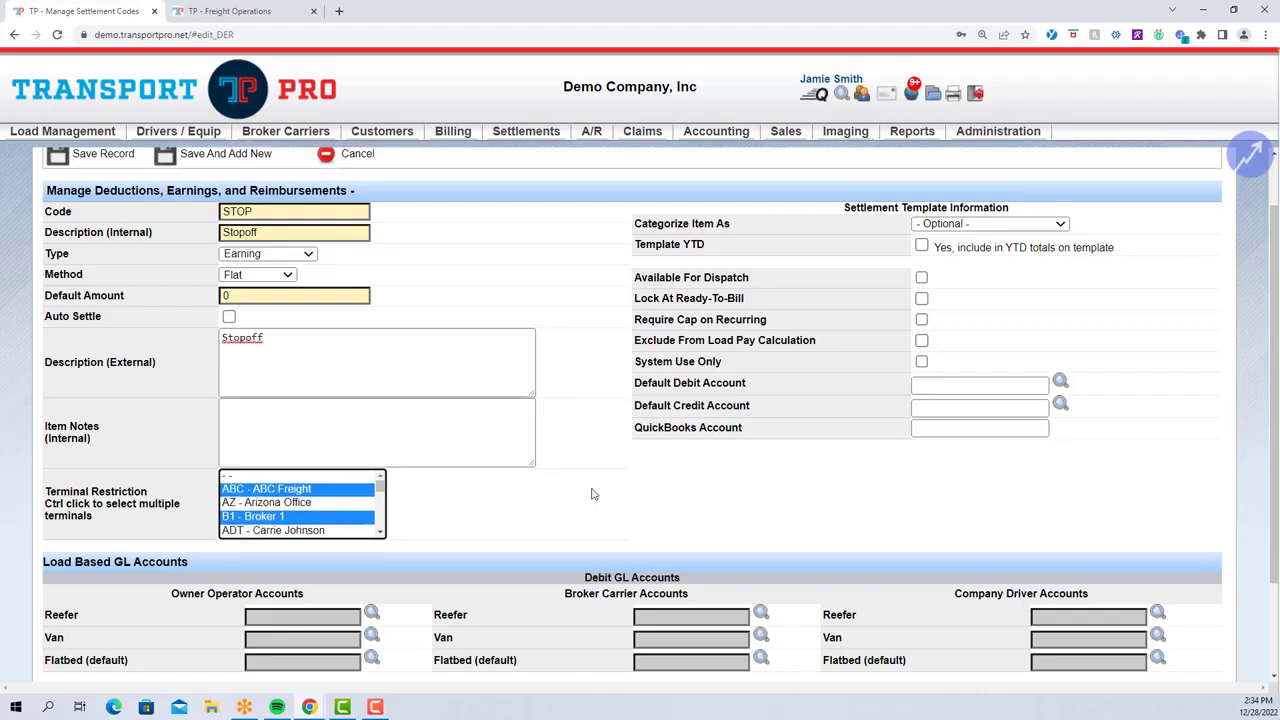
# Step: Leave the item category as Optional, include the code in template YTD totals and make it available for dispatch
pyautogui.click(1060, 224)
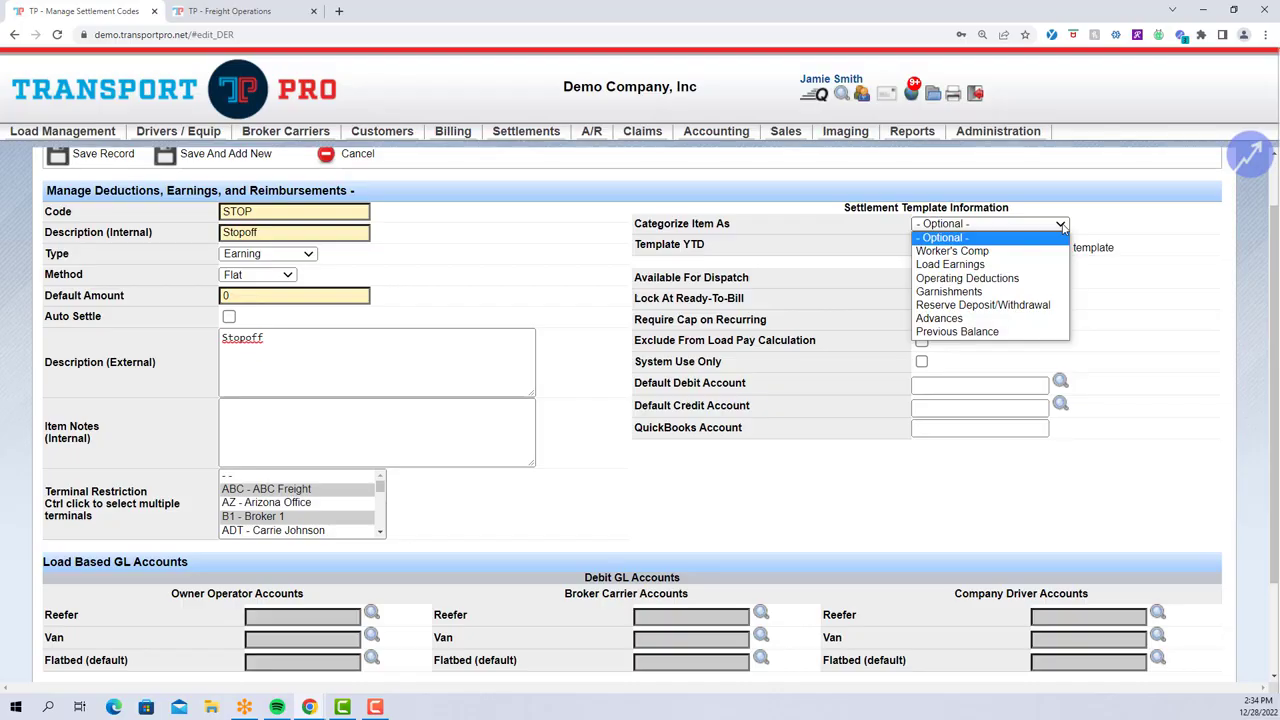
pyautogui.click(1062, 226)
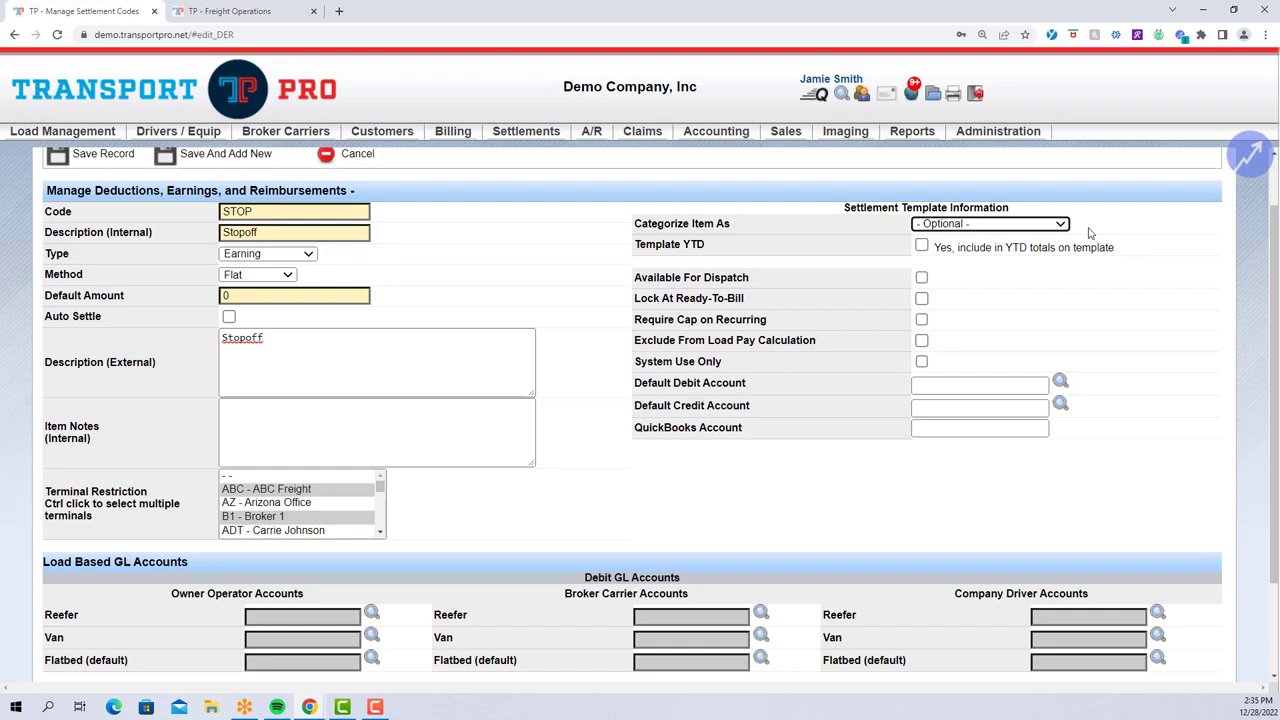
pyautogui.click(921, 247)
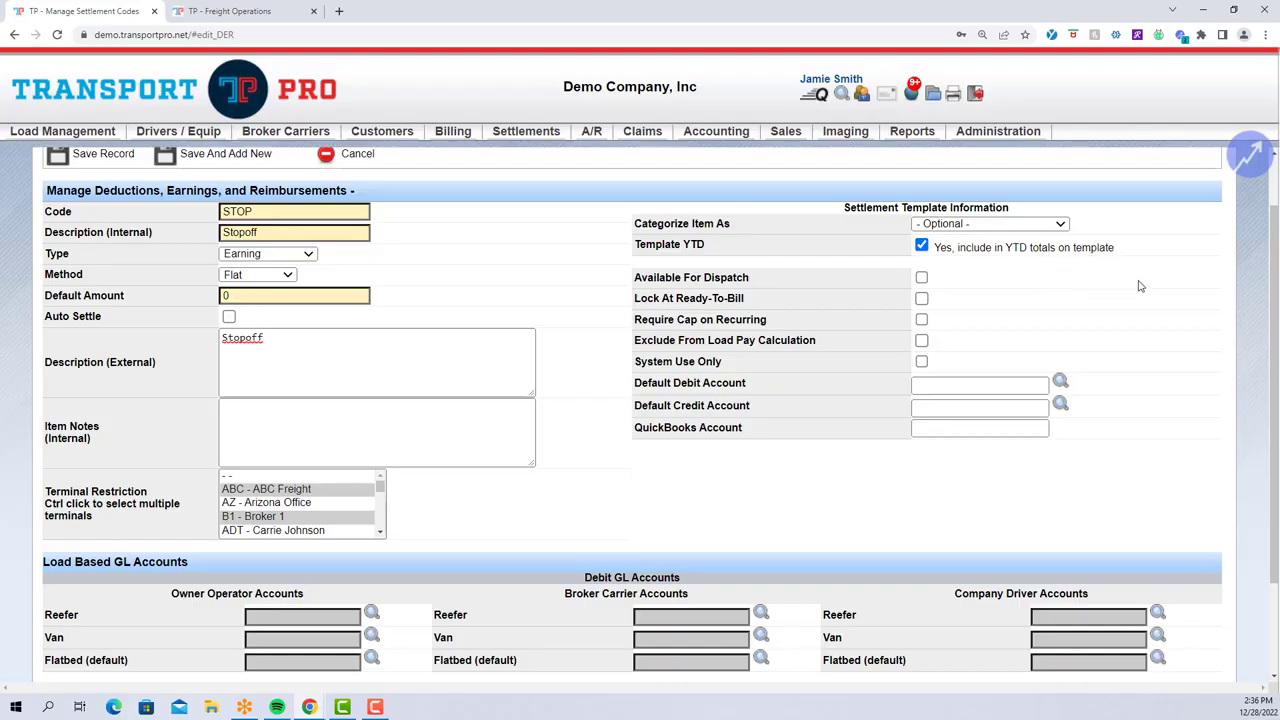
pyautogui.click(921, 279)
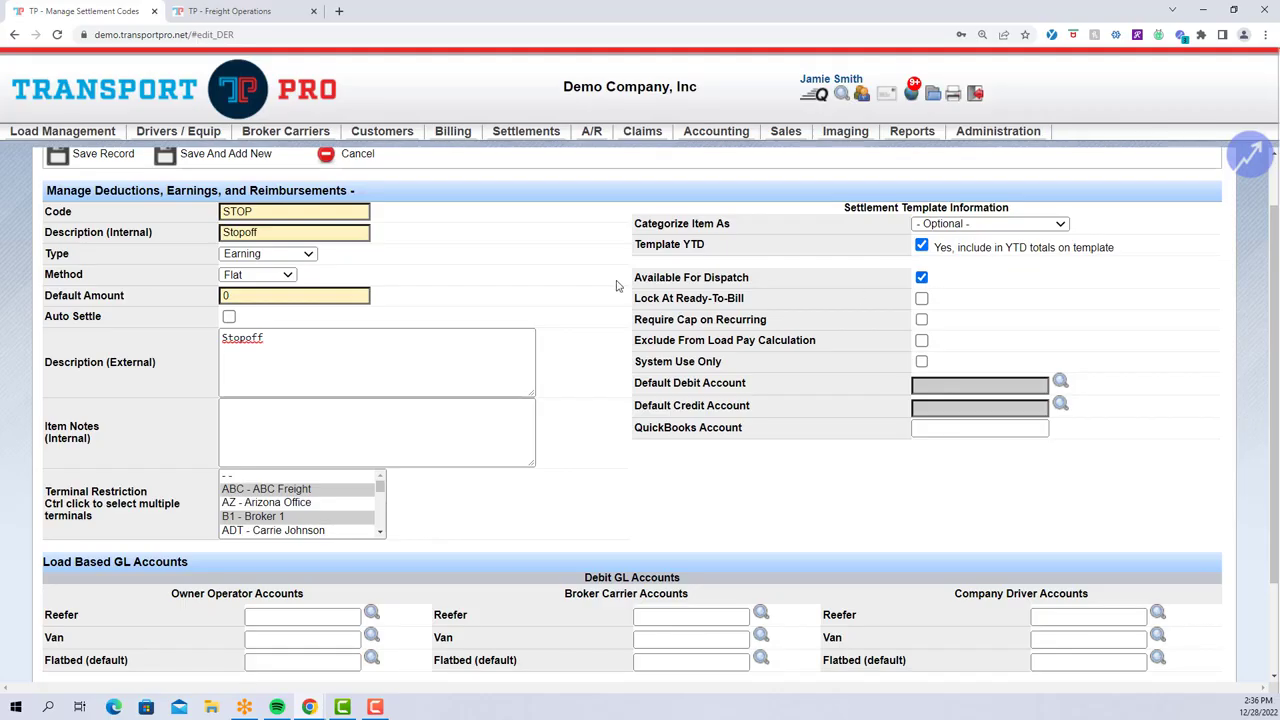
# Step: Inspect the pending earnings and deductions form, including its settlement type, from the dispatch of a Fort Wayne to Arvada load in Freight Operations
pyautogui.click(236, 12)
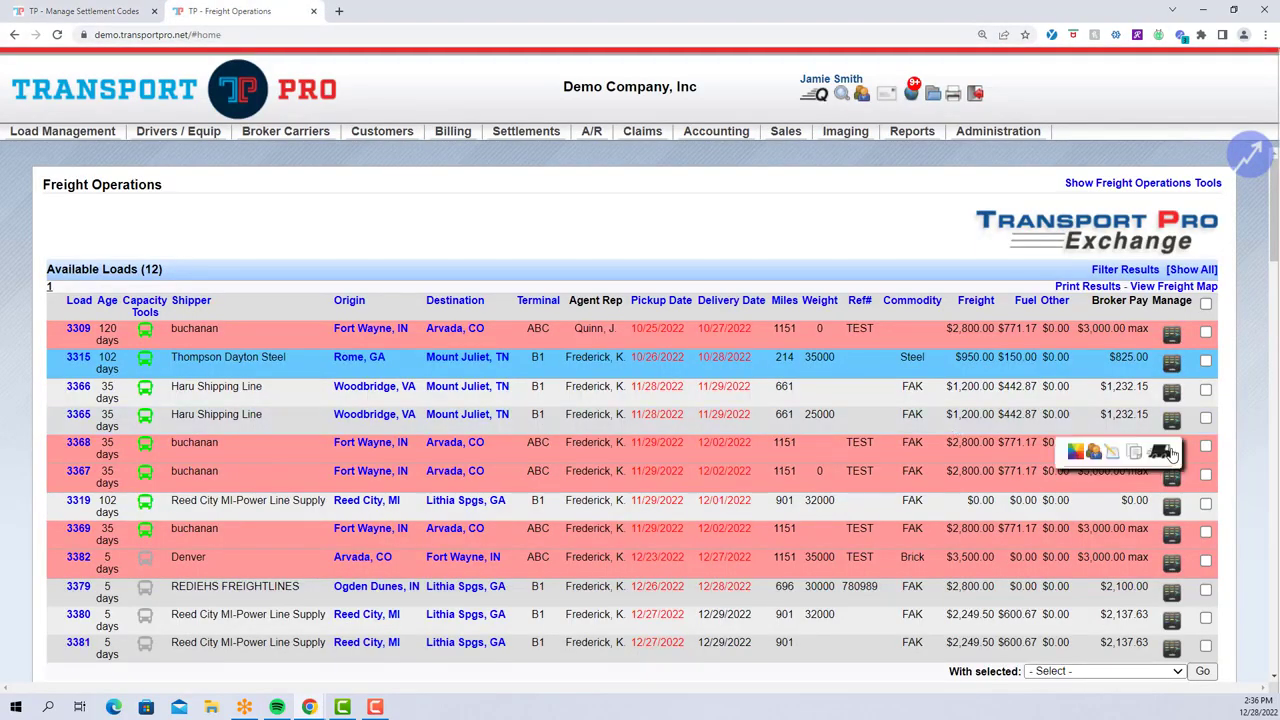
pyautogui.click(1160, 453)
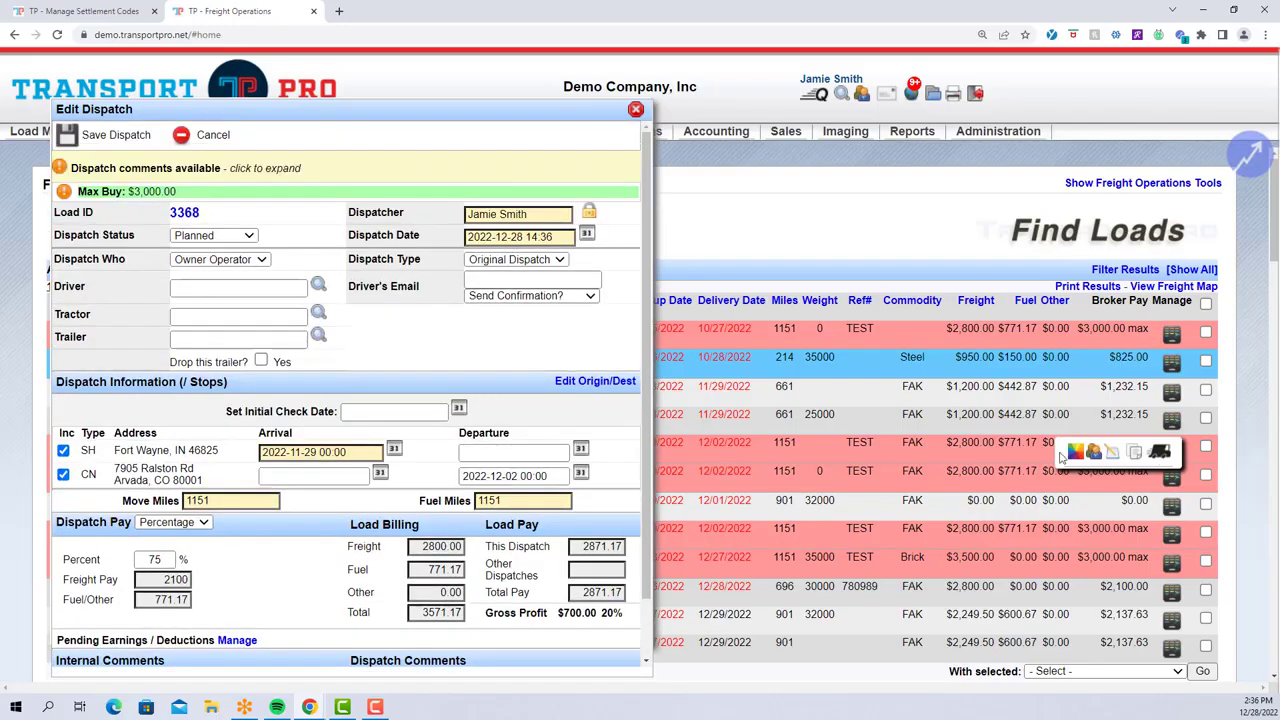
pyautogui.scroll(-1, 395, 455)
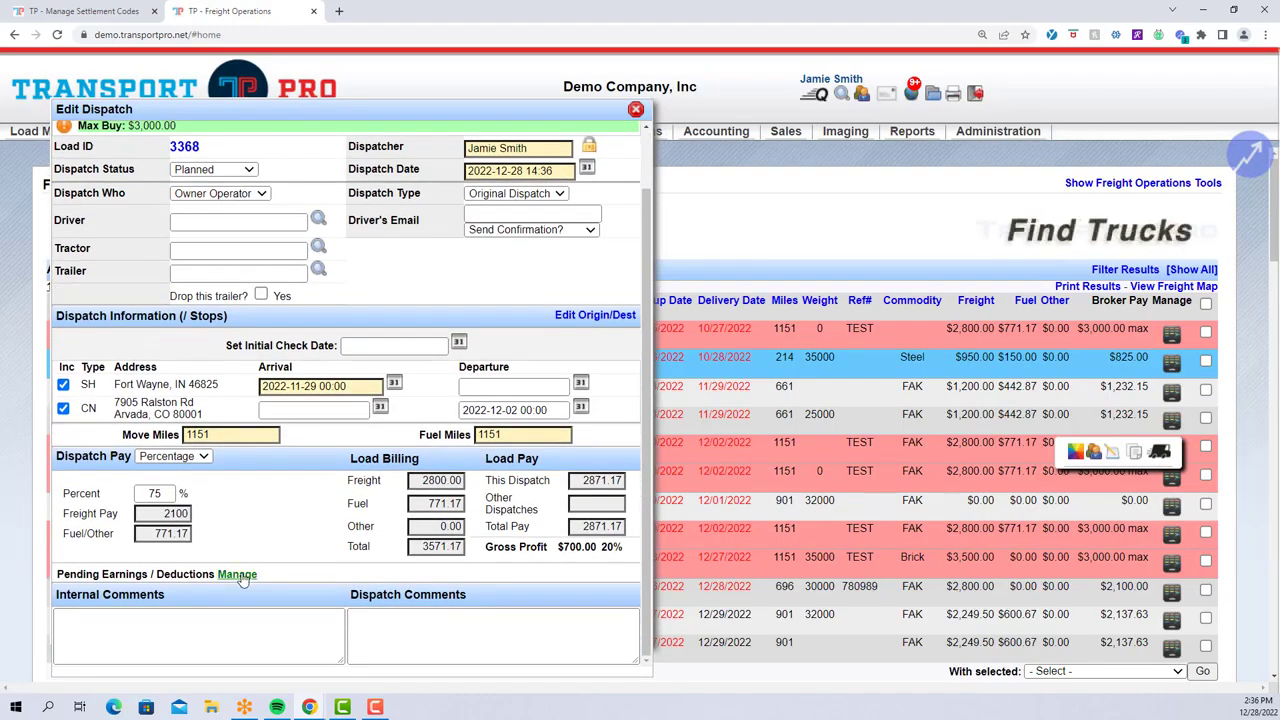
pyautogui.click(237, 574)
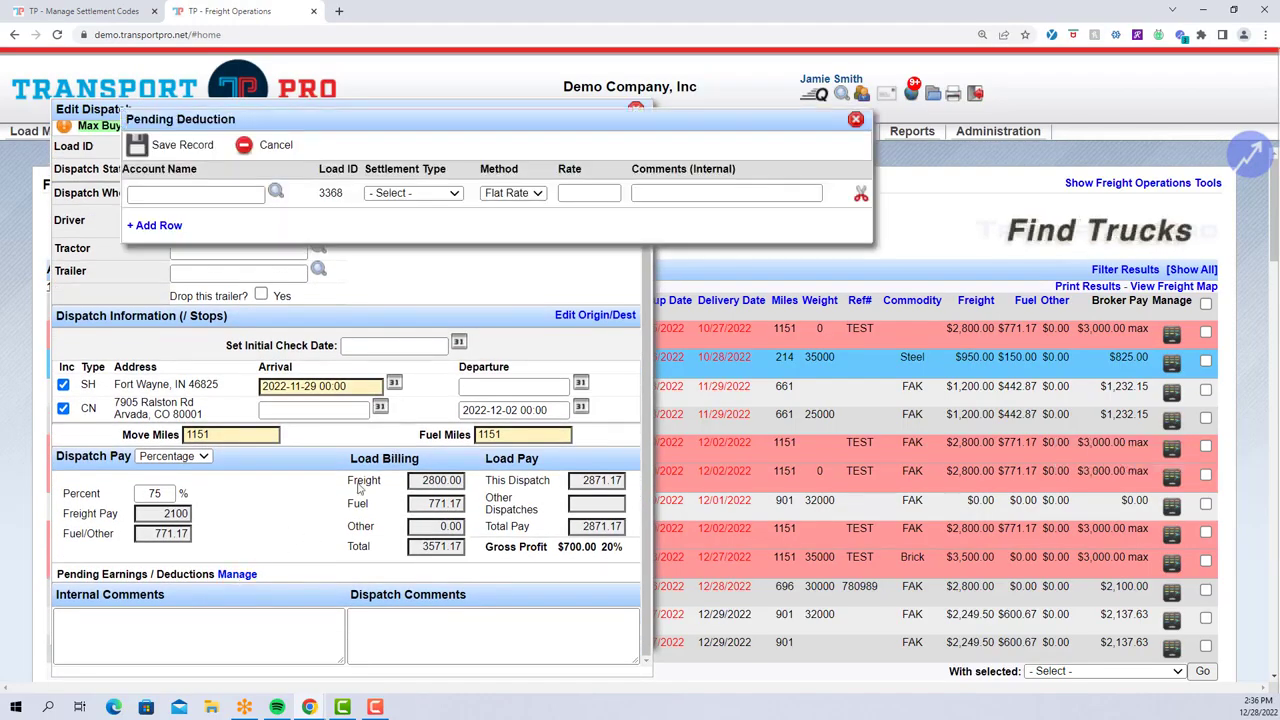
pyautogui.click(428, 193)
pyautogui.click(430, 195)
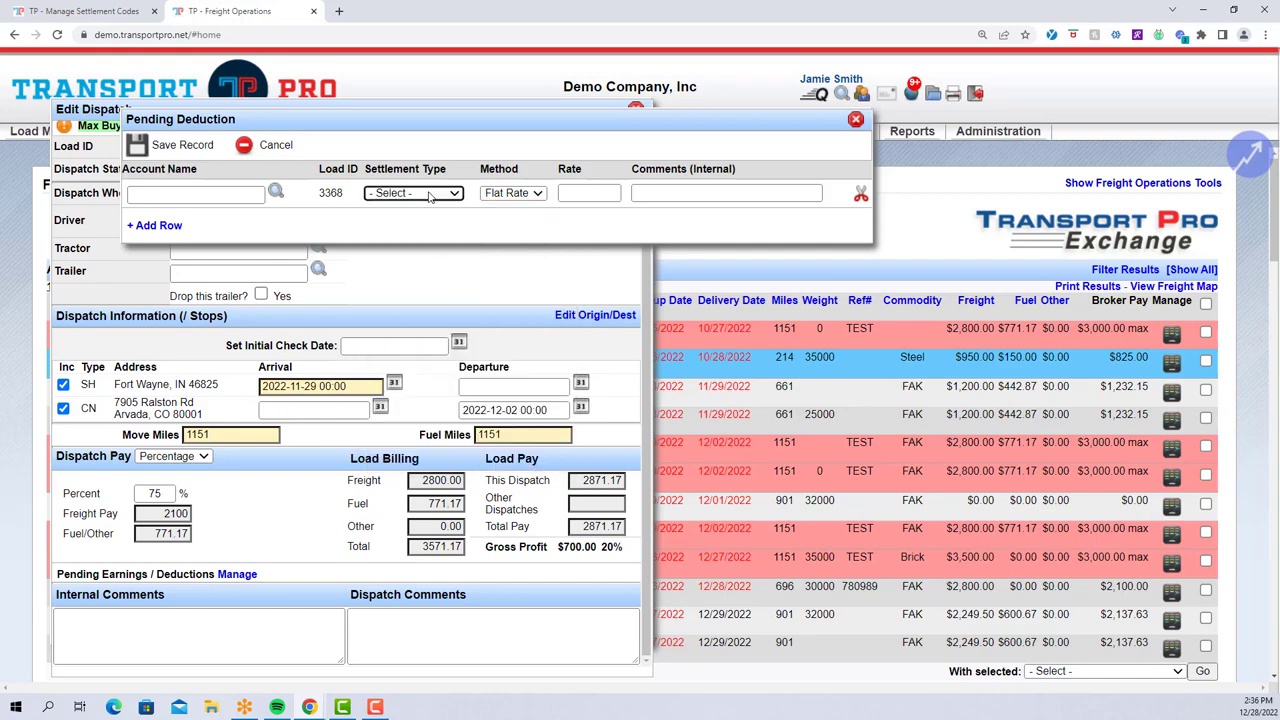
pyautogui.click(856, 119)
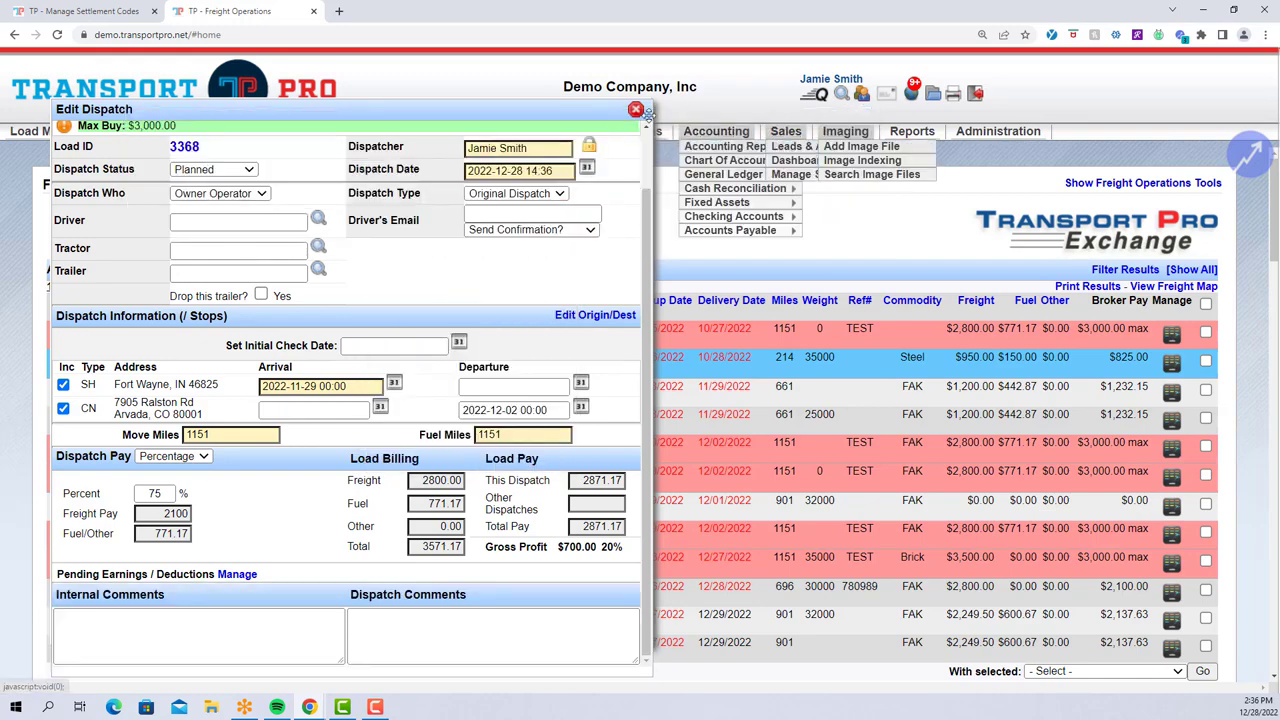
pyautogui.click(635, 109)
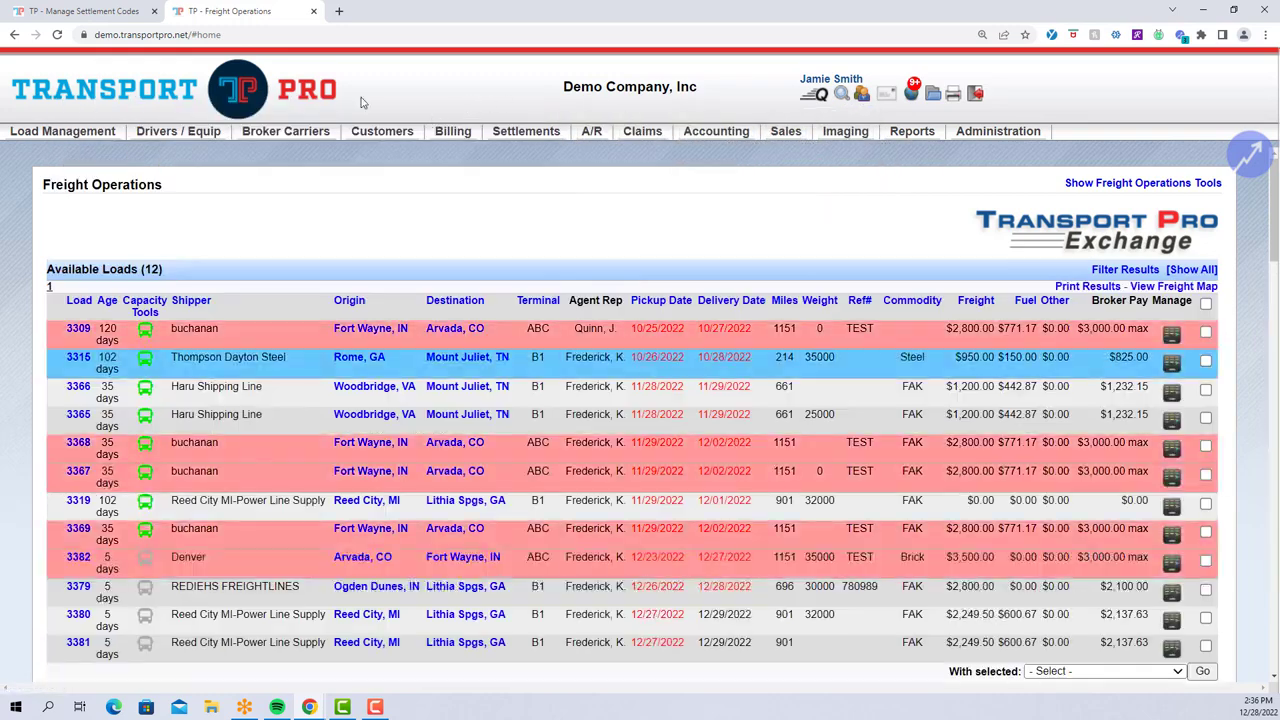
# Step: Return to the STOP settlement code and compare its load based GL accounts with the default debit and credit accounts
pyautogui.click(90, 12)
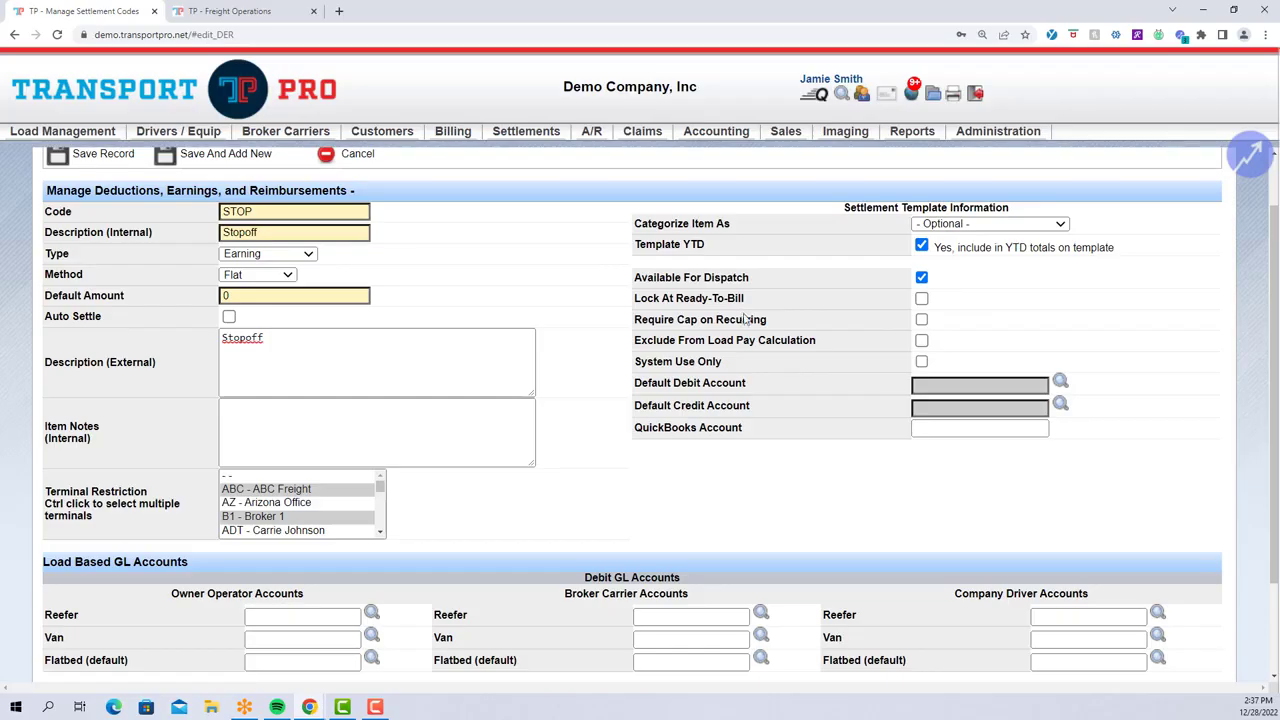
pyautogui.scroll(-1, 741, 337)
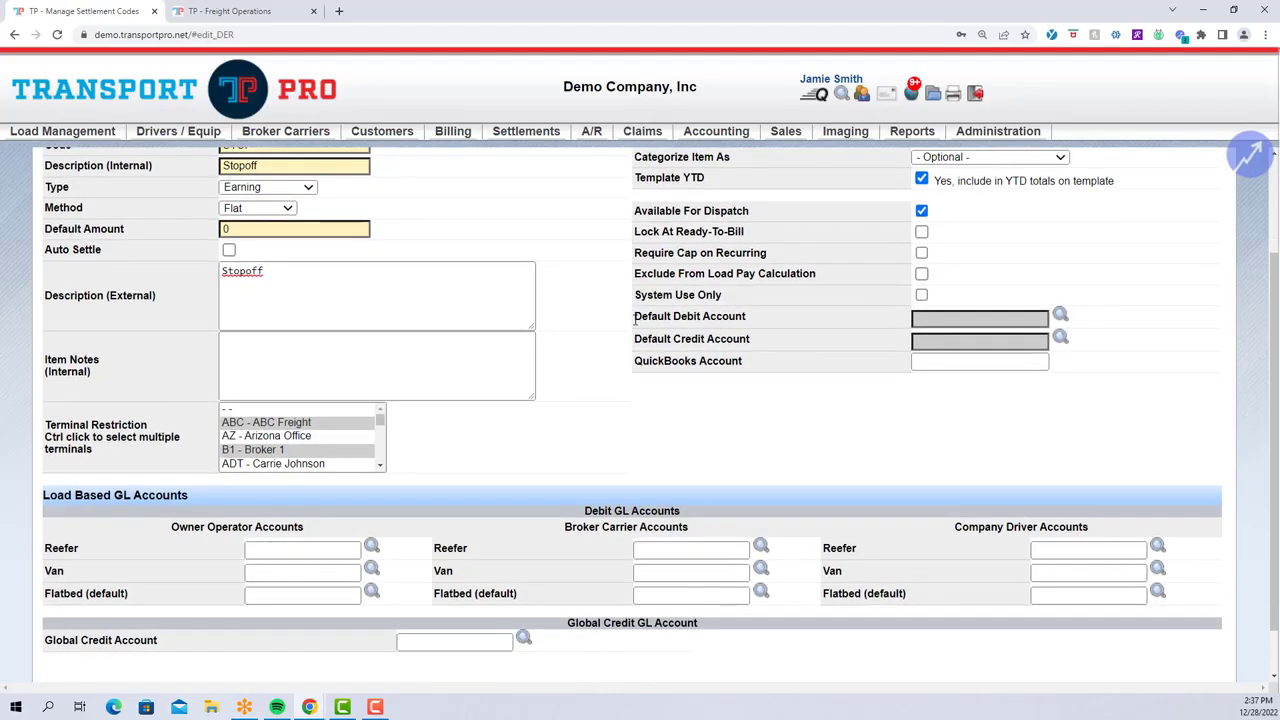
pyautogui.scroll(-1, 545, 358)
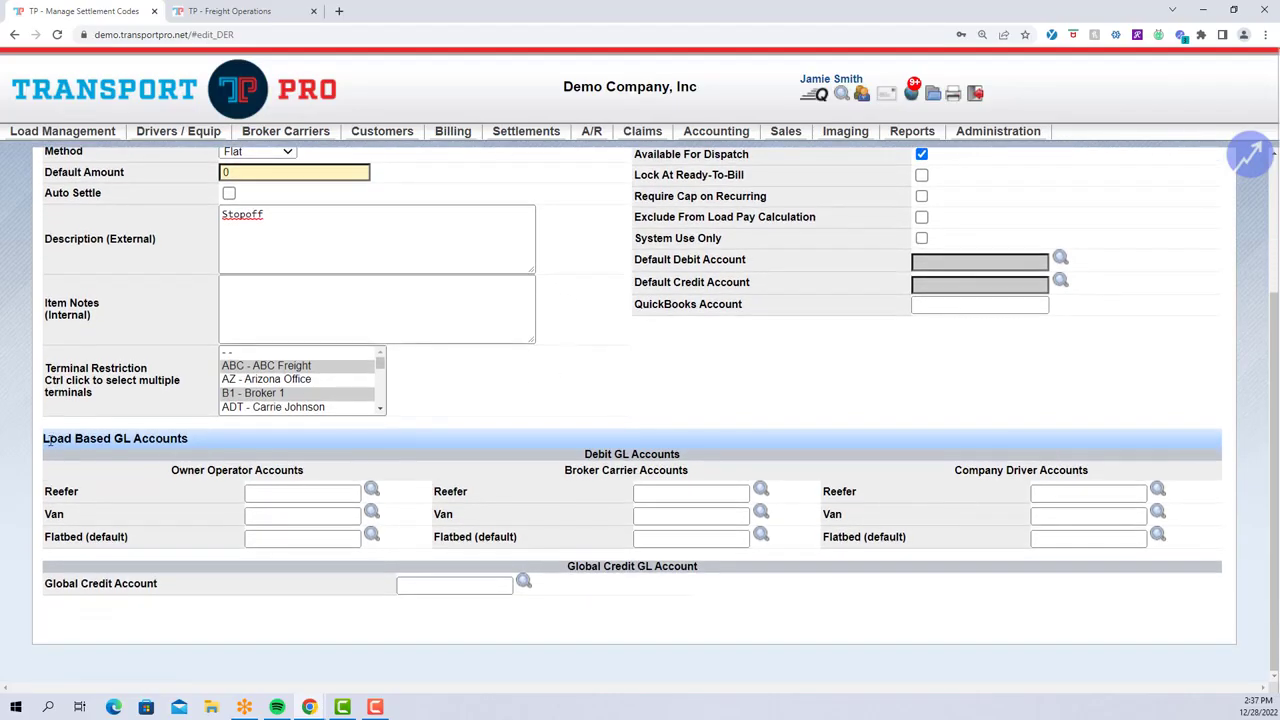
pyautogui.moveTo(47, 447); pyautogui.dragTo(249, 453)
pyautogui.click(616, 352)
pyautogui.moveTo(634, 260); pyautogui.dragTo(761, 284)
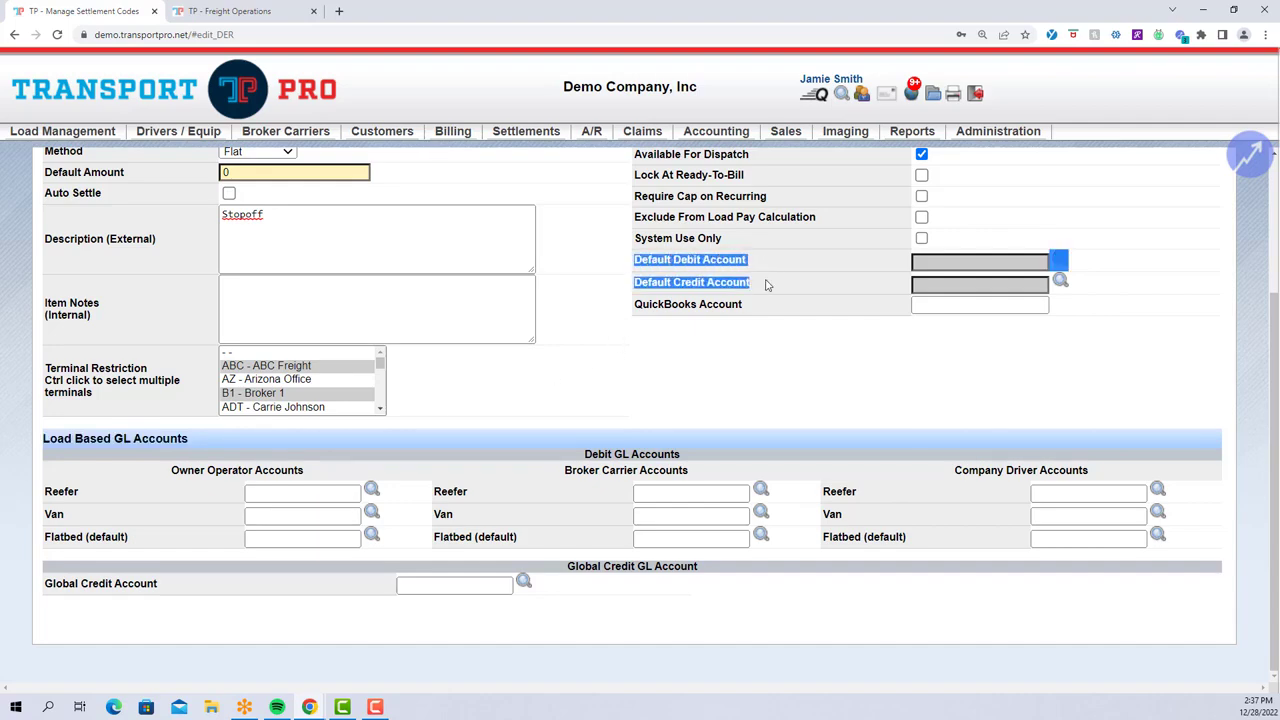
pyautogui.click(766, 285)
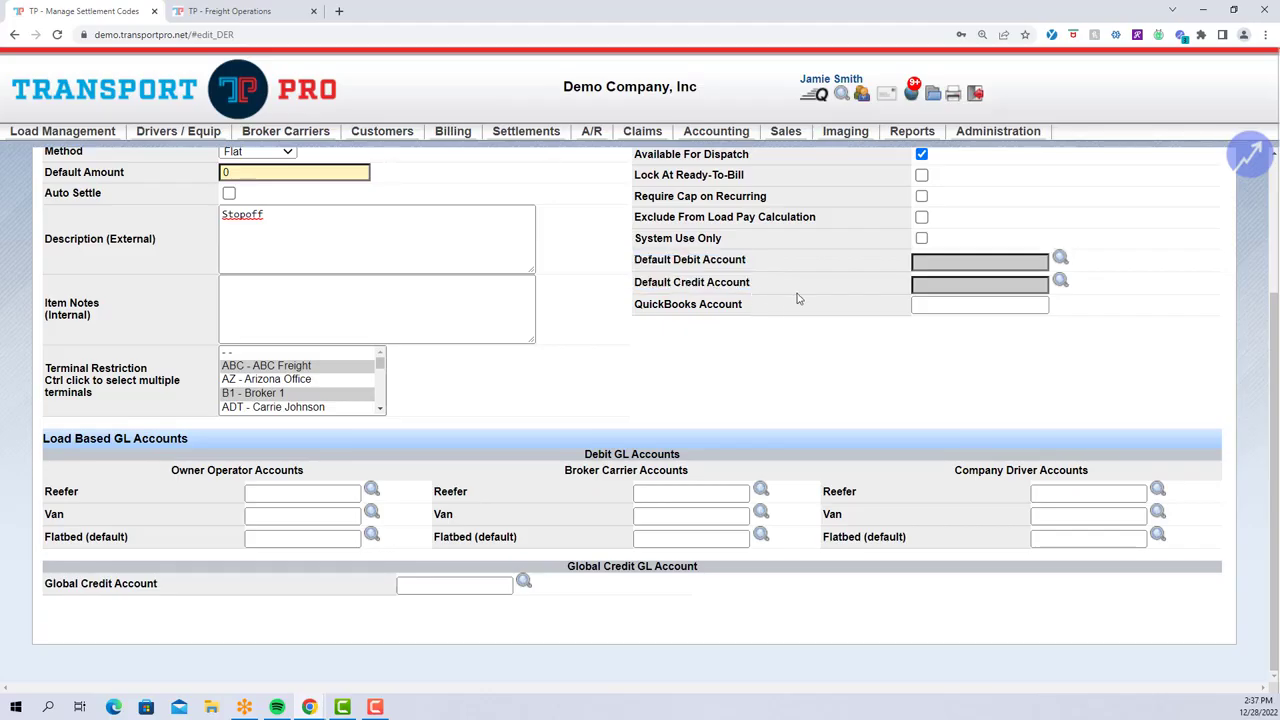
pyautogui.scroll(1, 798, 298)
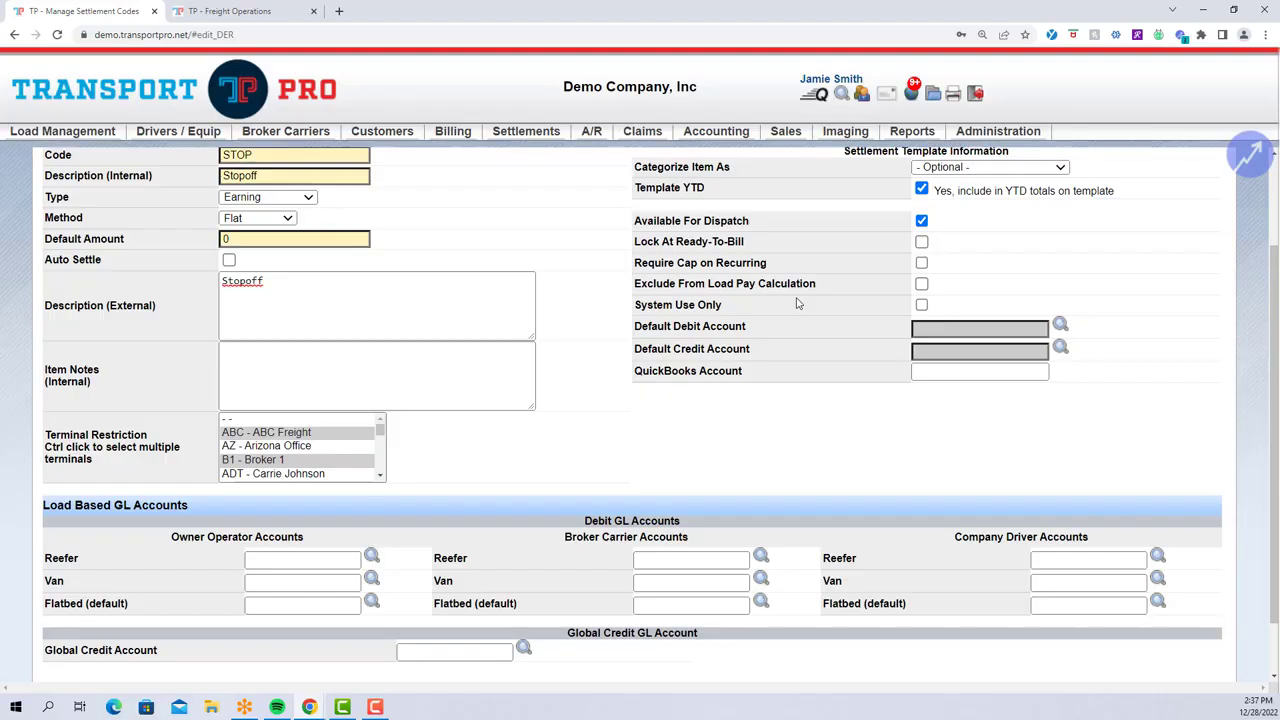
# Step: Review the Lock At Ready-To-Bill and Require Cap on Recurring options of the STOP settlement code
pyautogui.moveTo(636, 242); pyautogui.dragTo(758, 250)
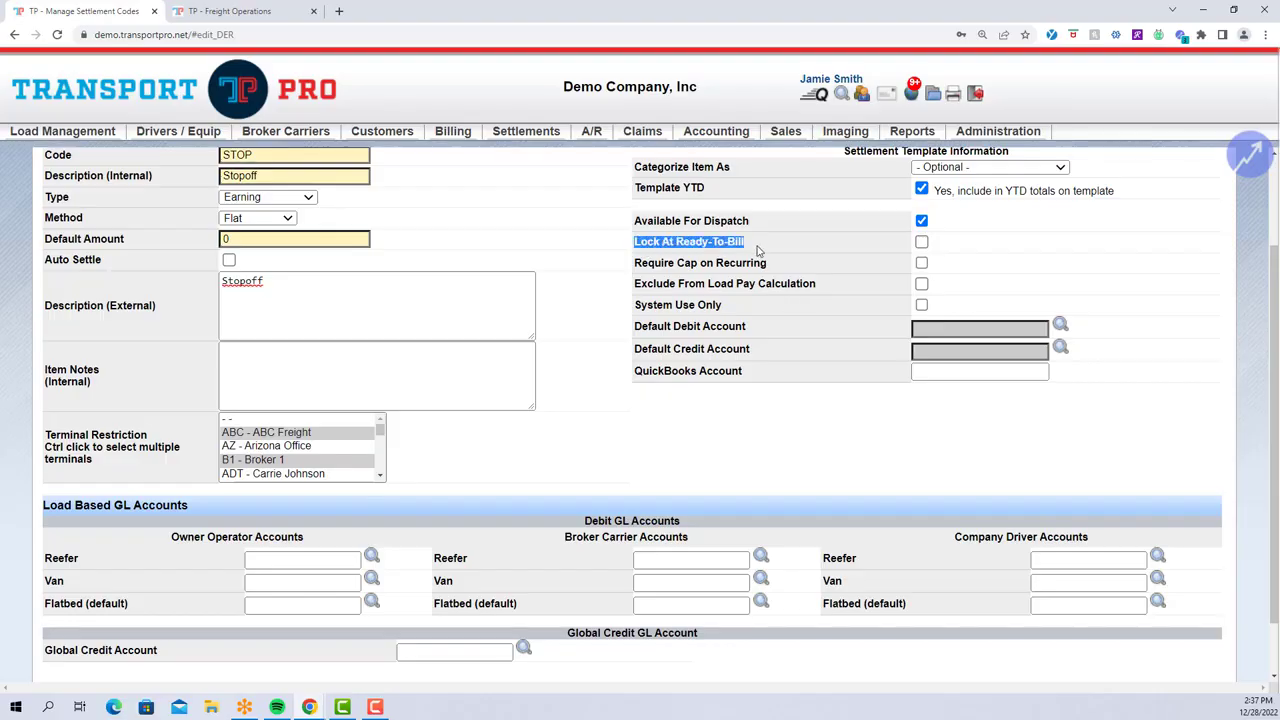
pyautogui.click(760, 251)
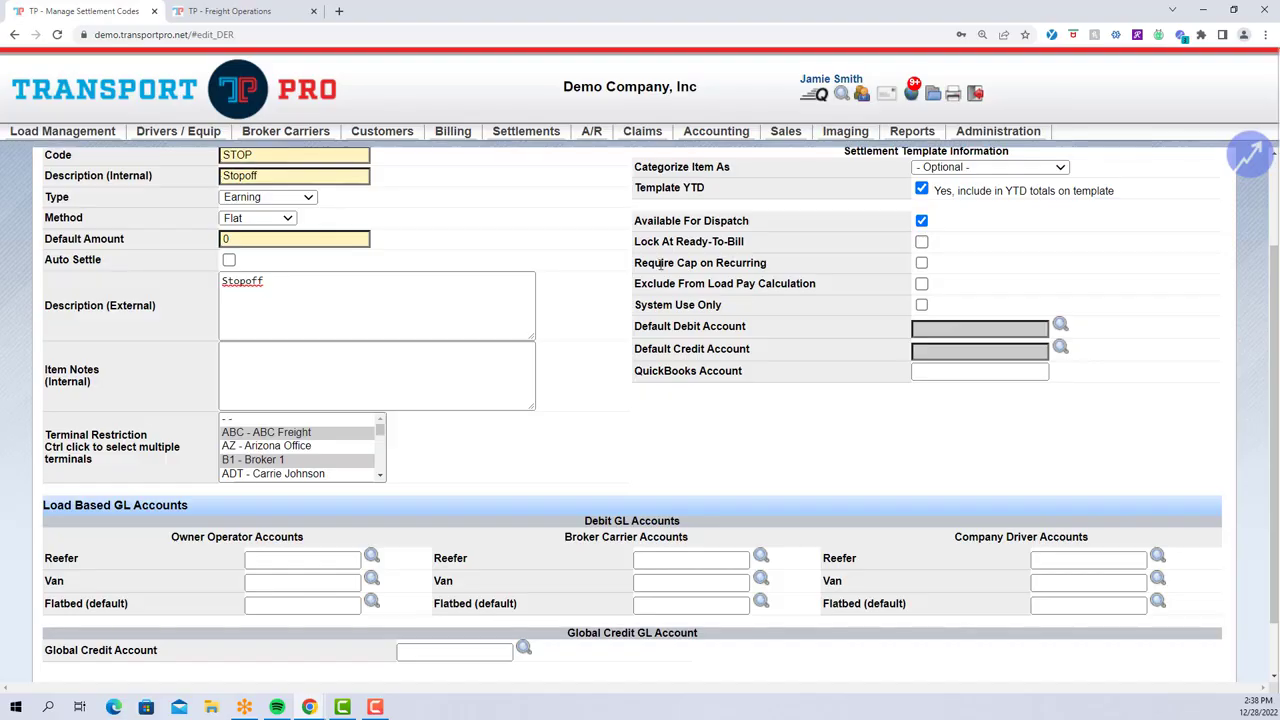
pyautogui.moveTo(636, 262); pyautogui.dragTo(770, 266)
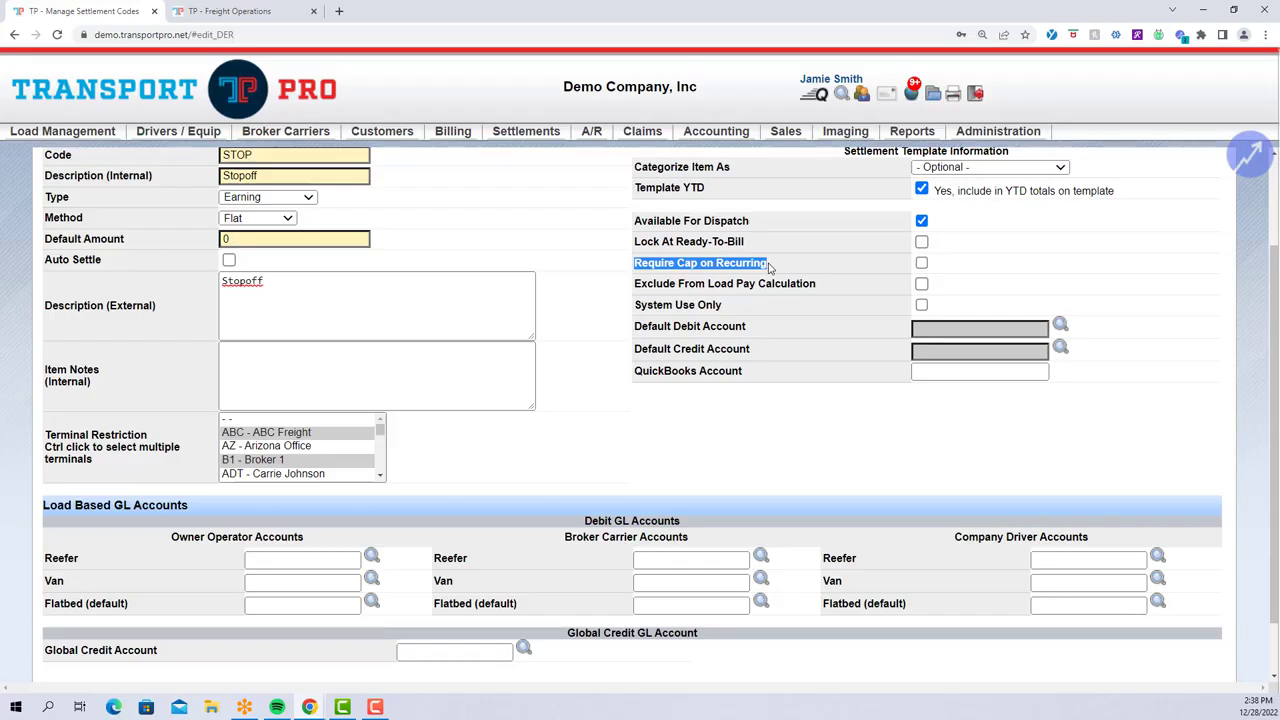
pyautogui.click(770, 266)
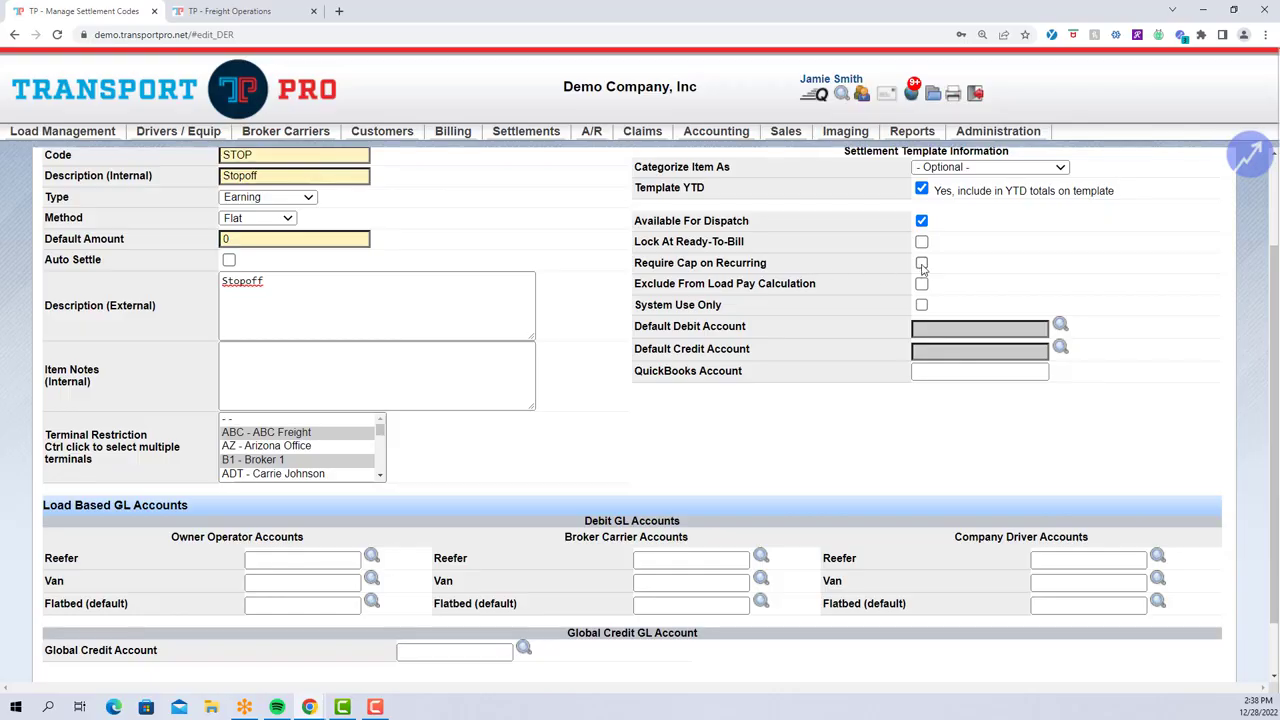
# Step: Open a new recurring settlement form from Freight Operations and examine its Cap Amount setting
pyautogui.click(230, 11)
pyautogui.moveTo(526, 131)
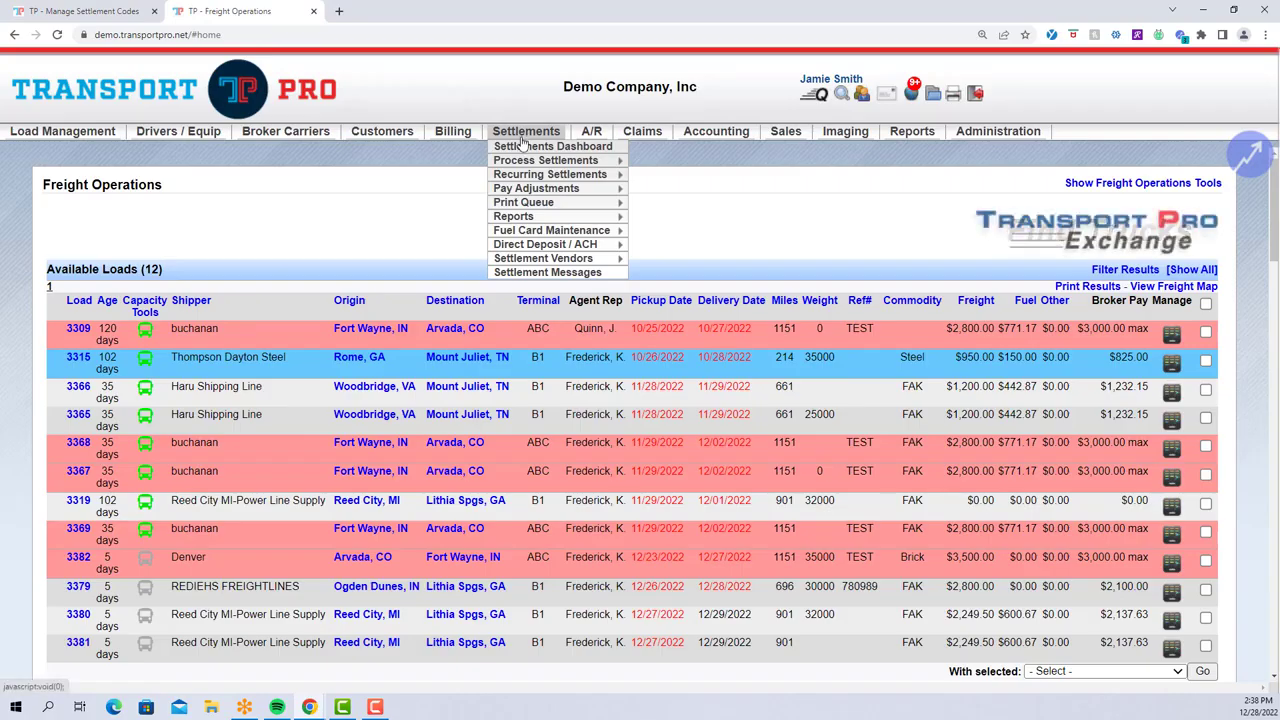
pyautogui.moveTo(547, 174)
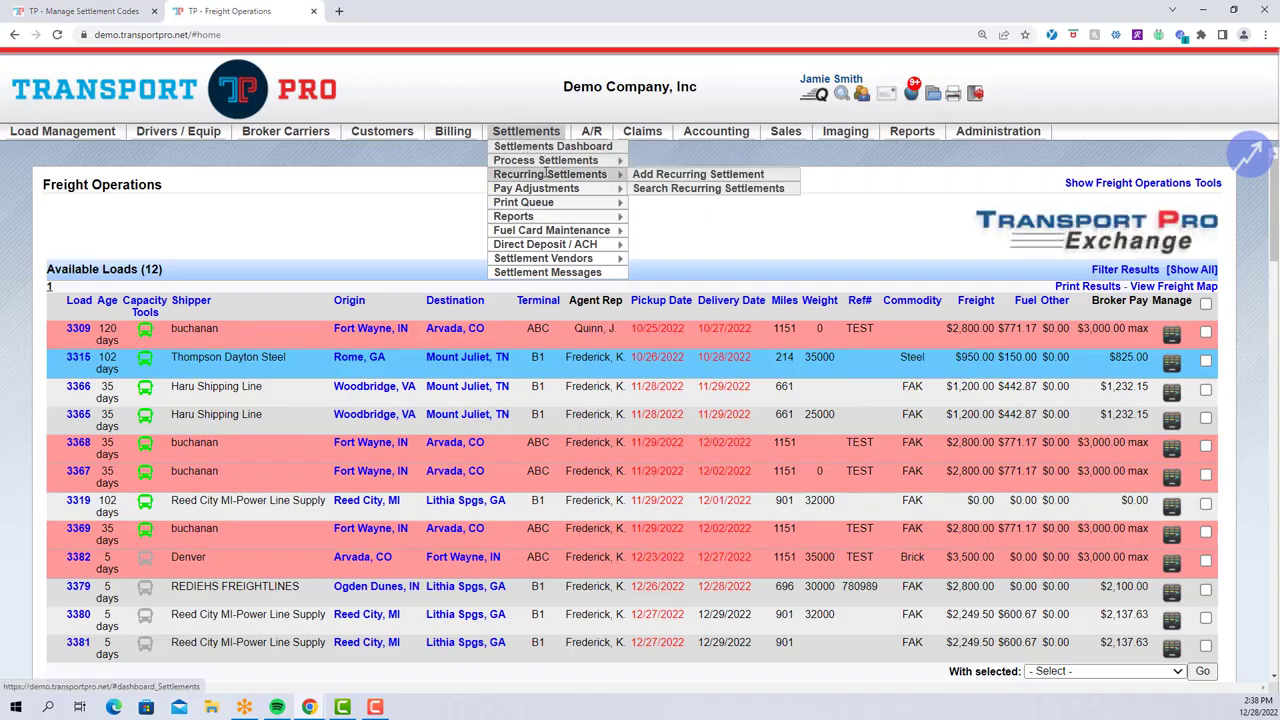
pyautogui.click(646, 177)
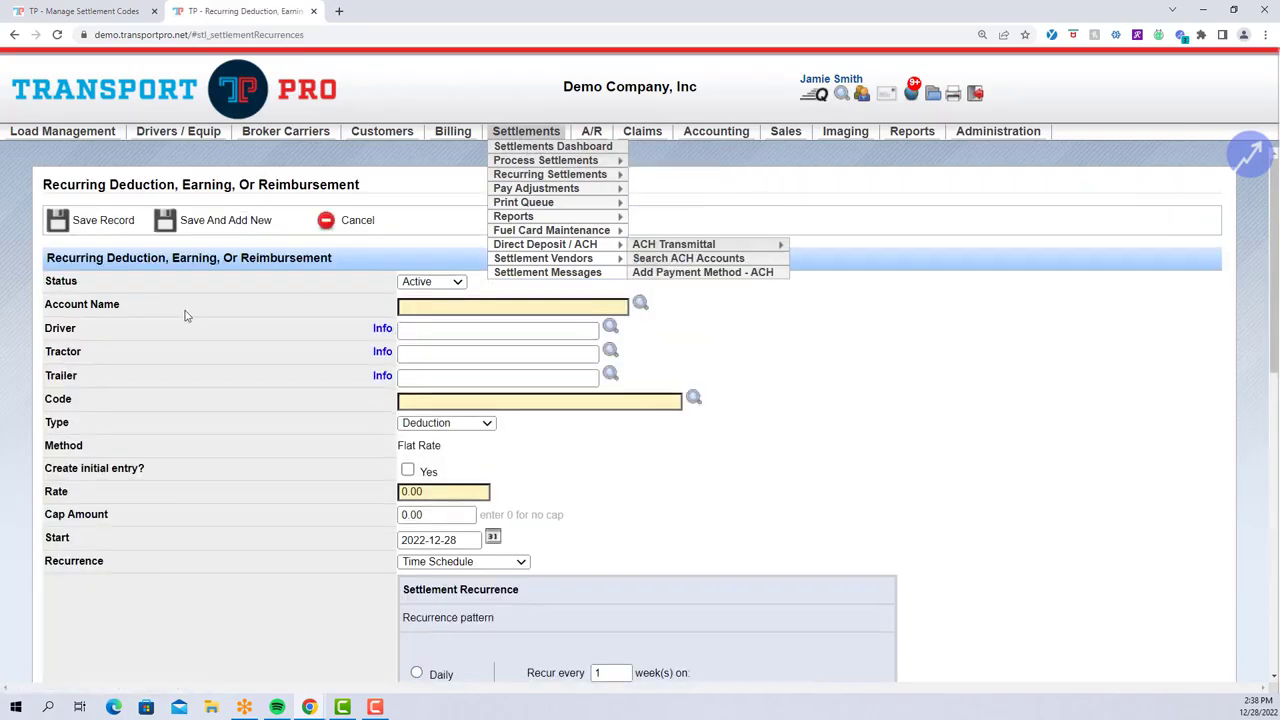
pyautogui.scroll(-1, 184, 314)
pyautogui.scroll(-1, 184, 314)
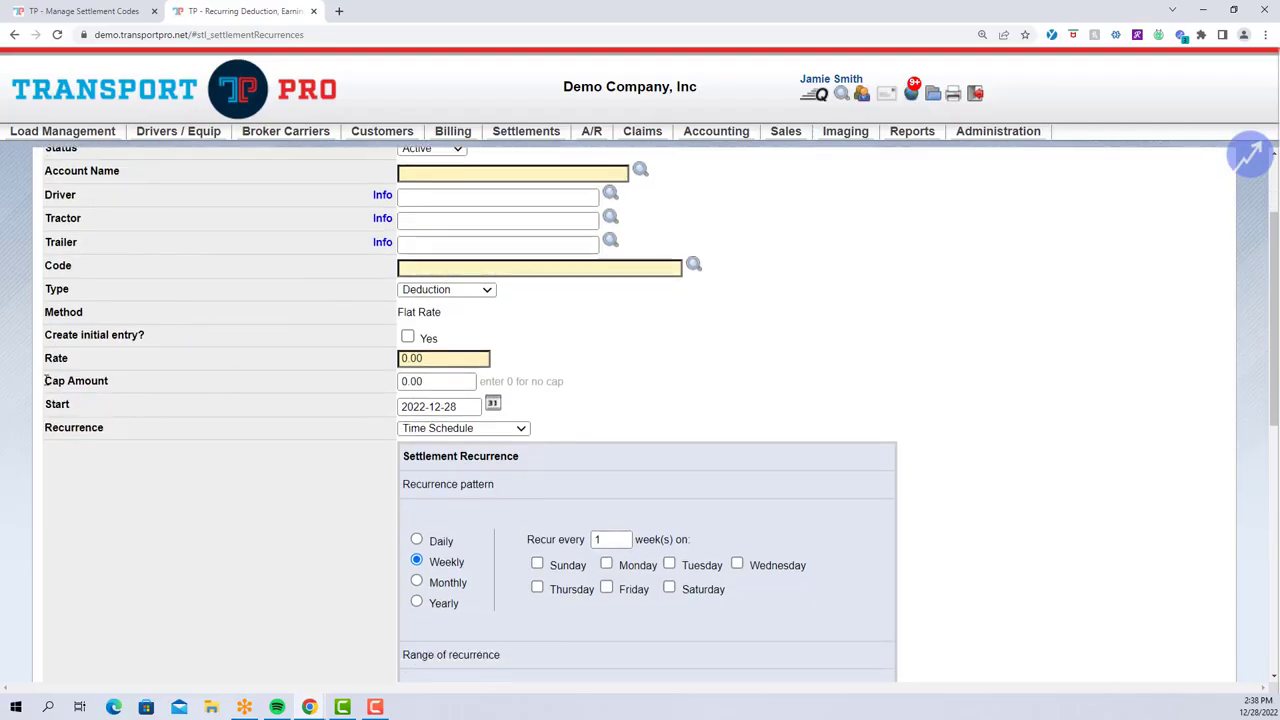
pyautogui.moveTo(46, 379); pyautogui.dragTo(215, 387)
pyautogui.moveTo(456, 385); pyautogui.dragTo(587, 392)
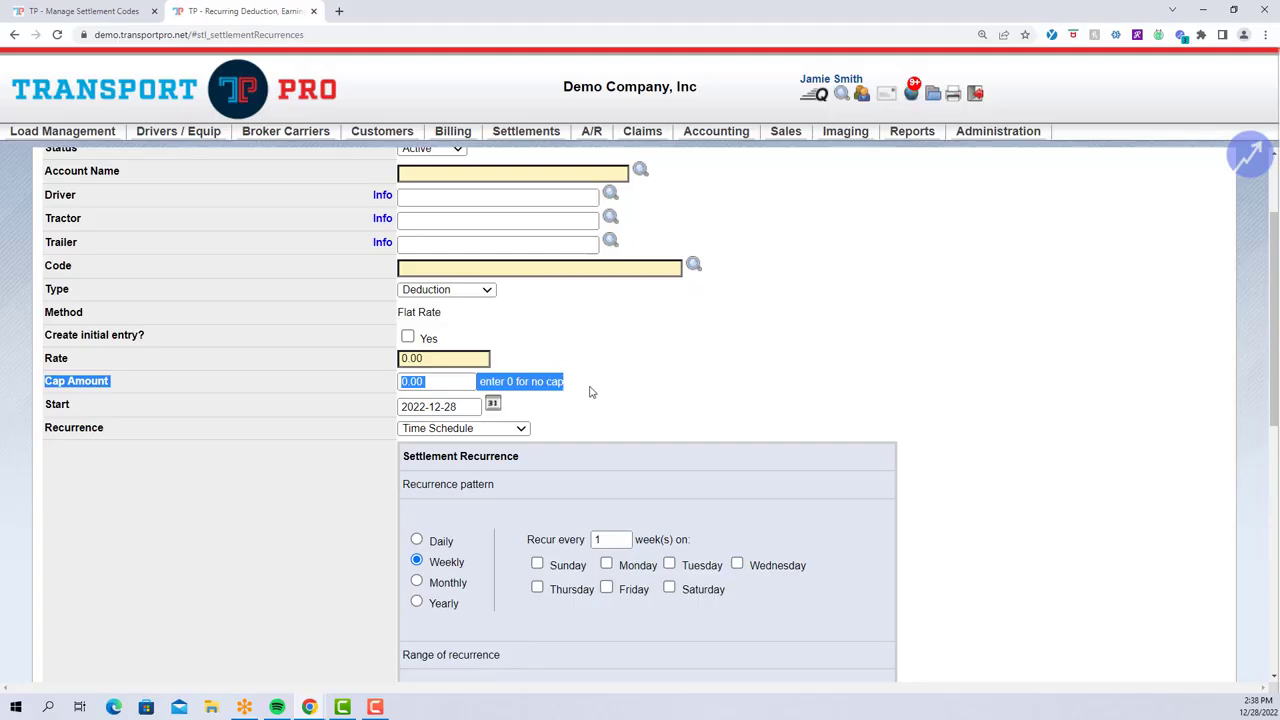
pyautogui.click(590, 392)
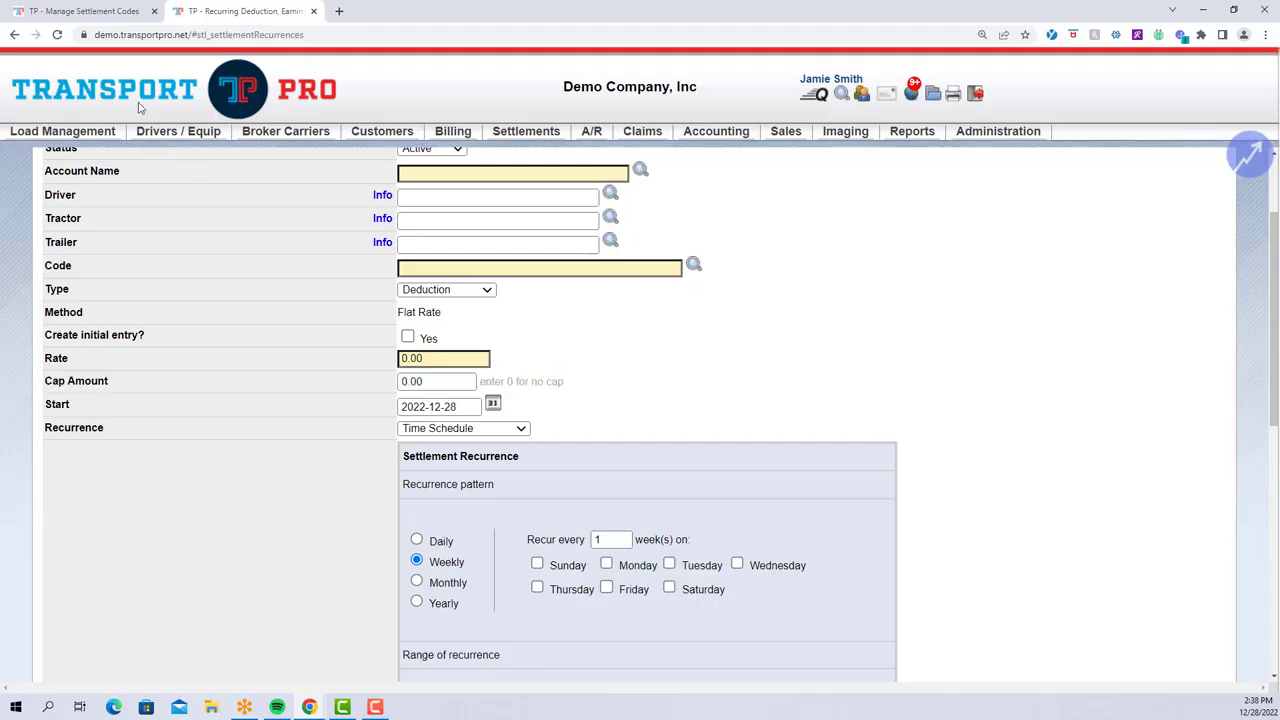
# Step: Return to the STOP settlement code and review the Exclude From Load Pay Calculation and System Use Only options
pyautogui.click(90, 20)
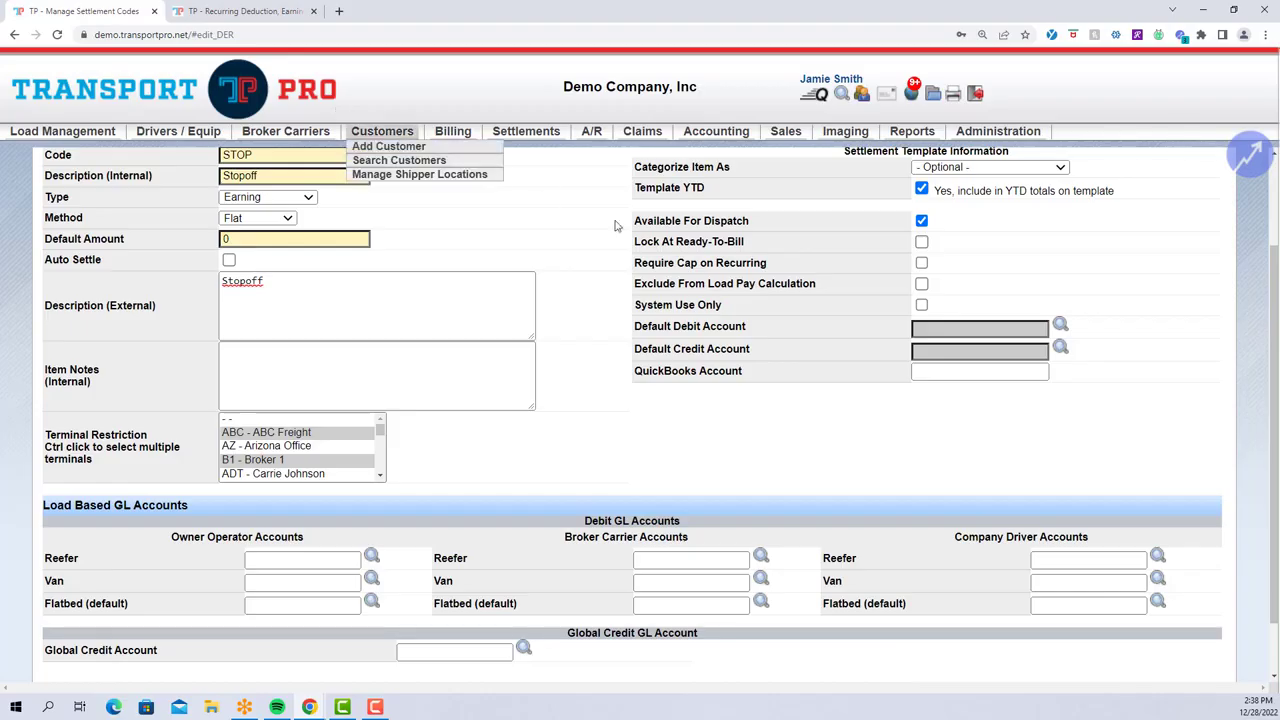
pyautogui.moveTo(638, 286); pyautogui.dragTo(875, 292)
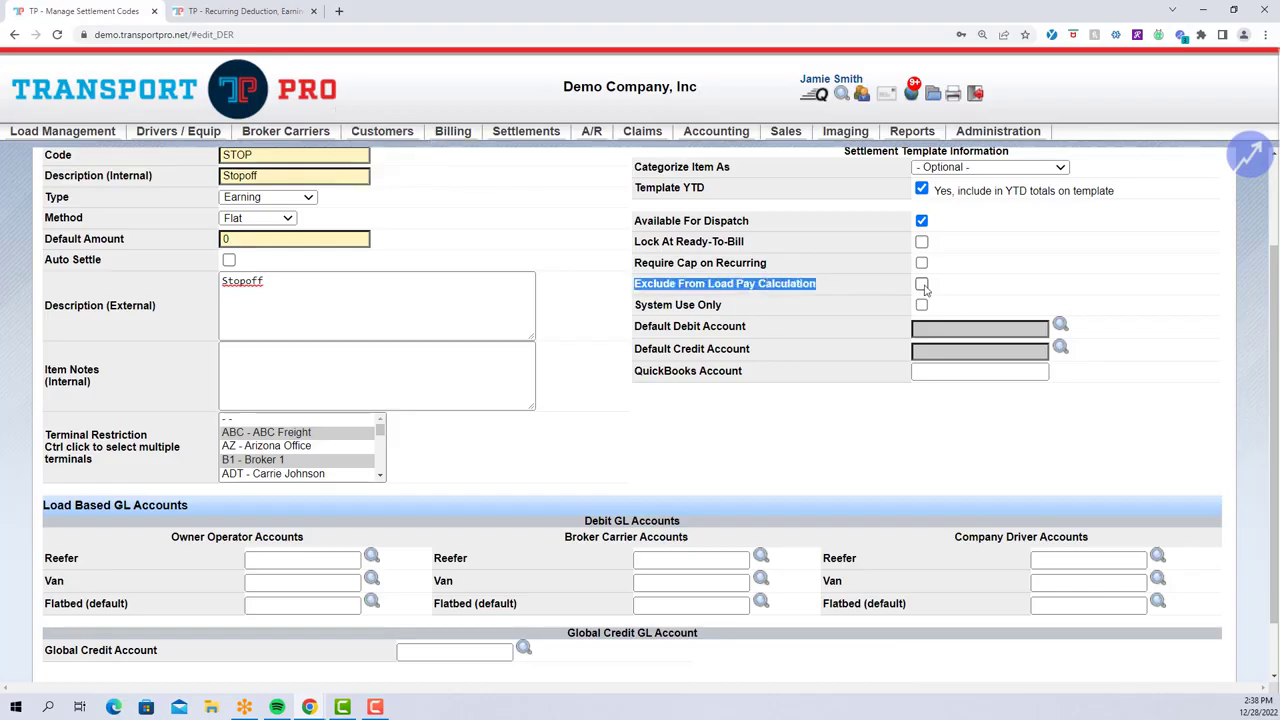
pyautogui.click(887, 290)
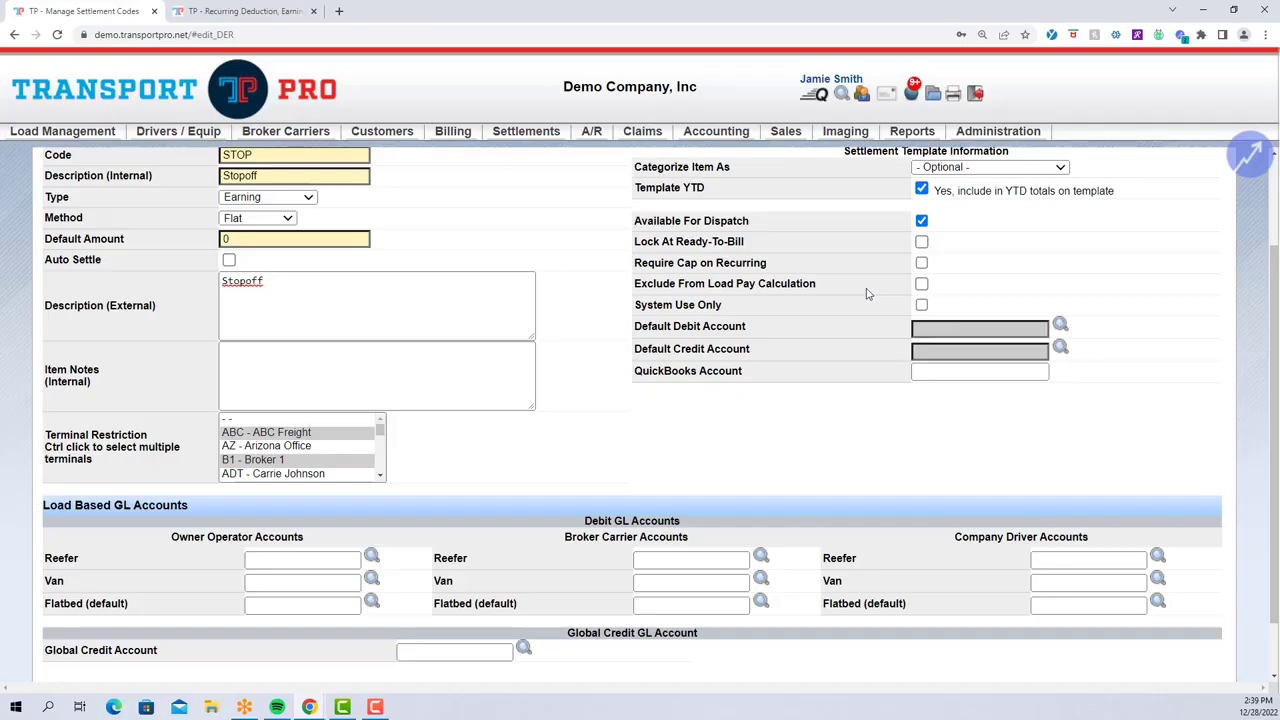
pyautogui.moveTo(634, 305); pyautogui.dragTo(742, 311)
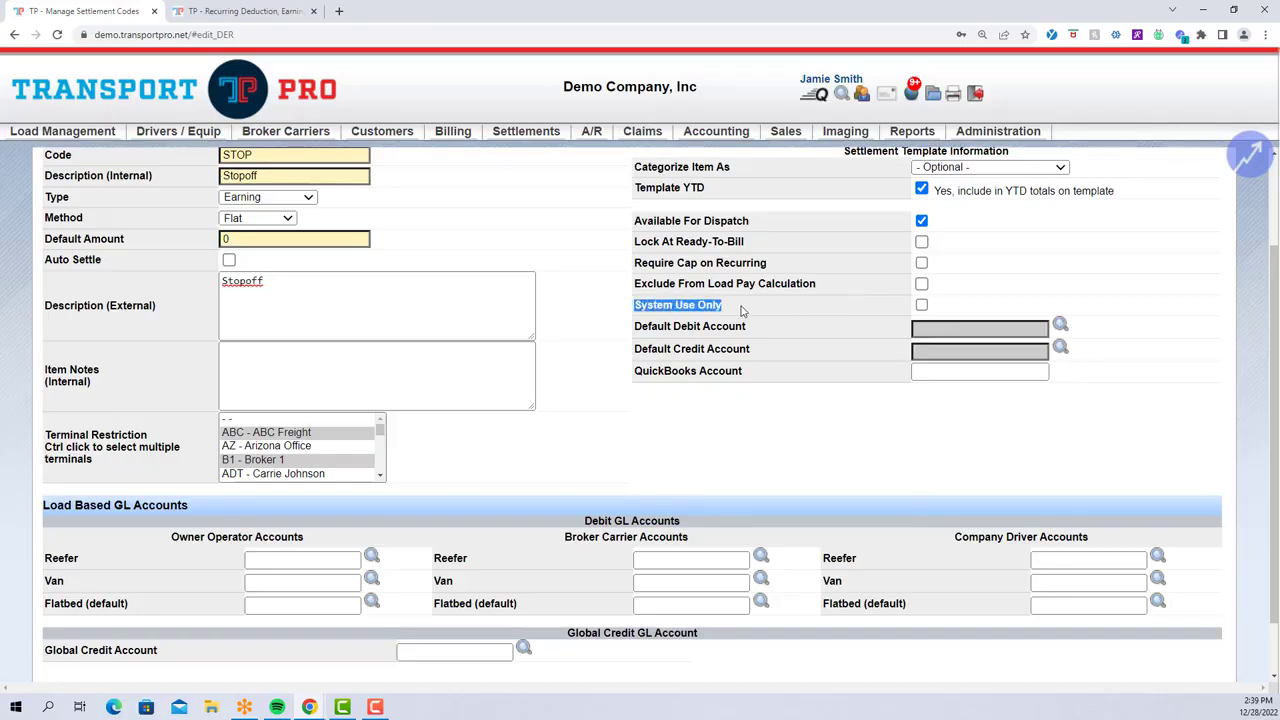
pyautogui.click(743, 311)
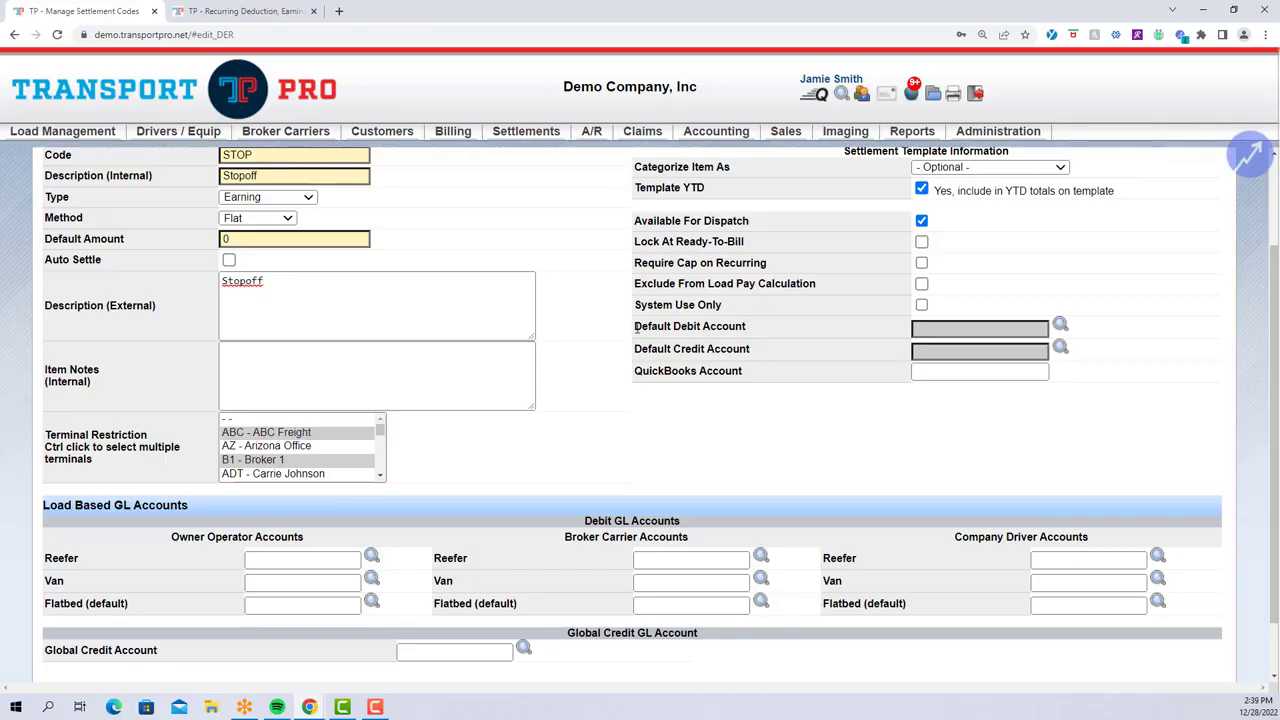
# Step: Check whether the Default Debit Account and Default Credit Account of the STOP settlement code accept entries
pyautogui.moveTo(634, 326); pyautogui.dragTo(787, 356)
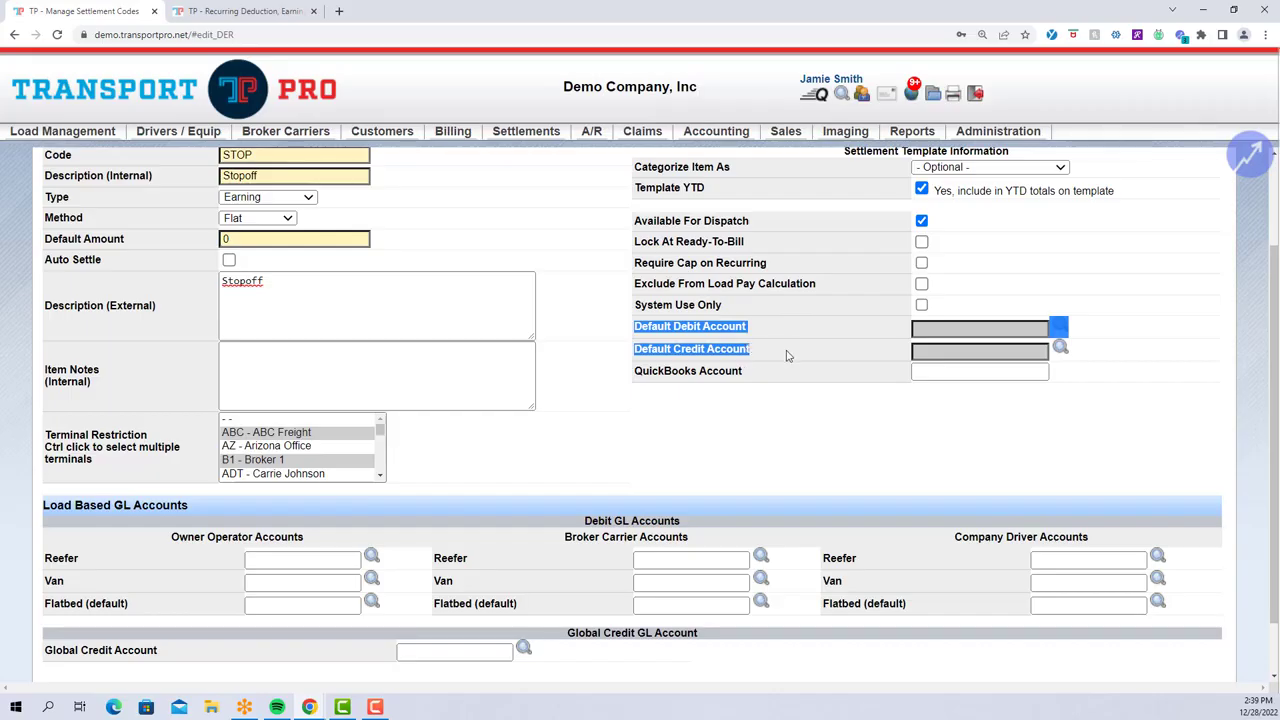
pyautogui.click(787, 356)
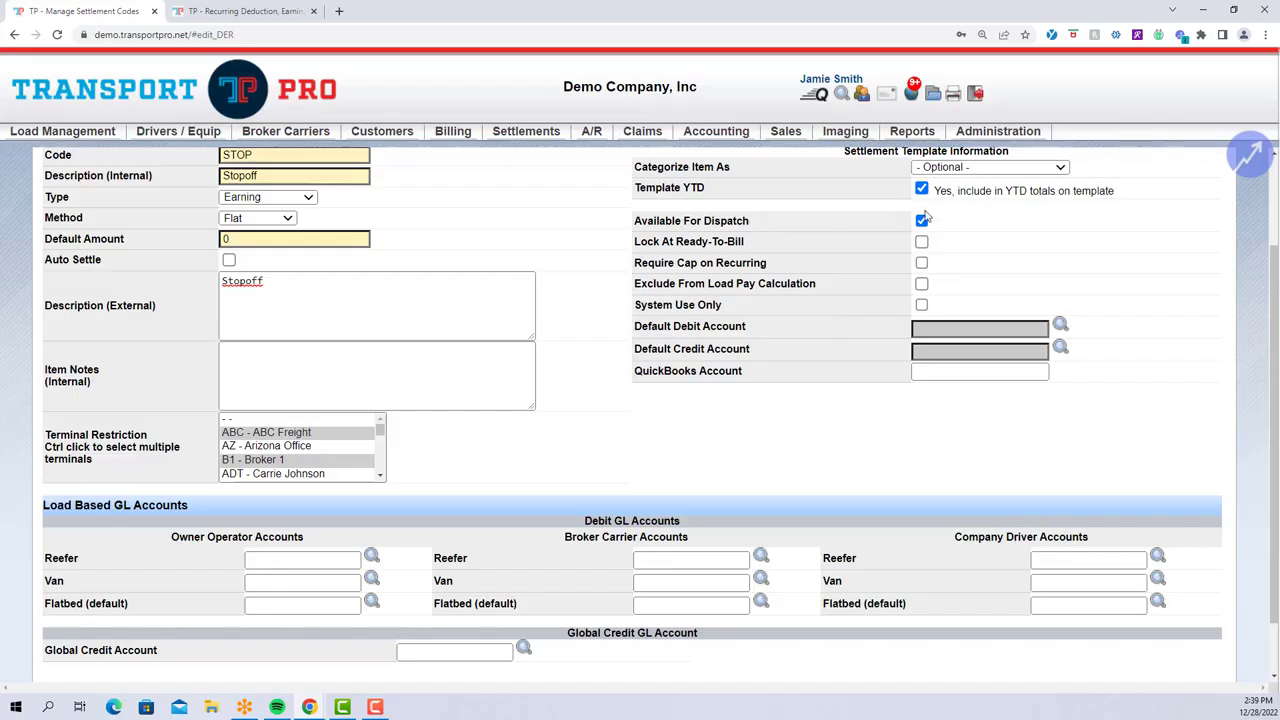
pyautogui.click(966, 331)
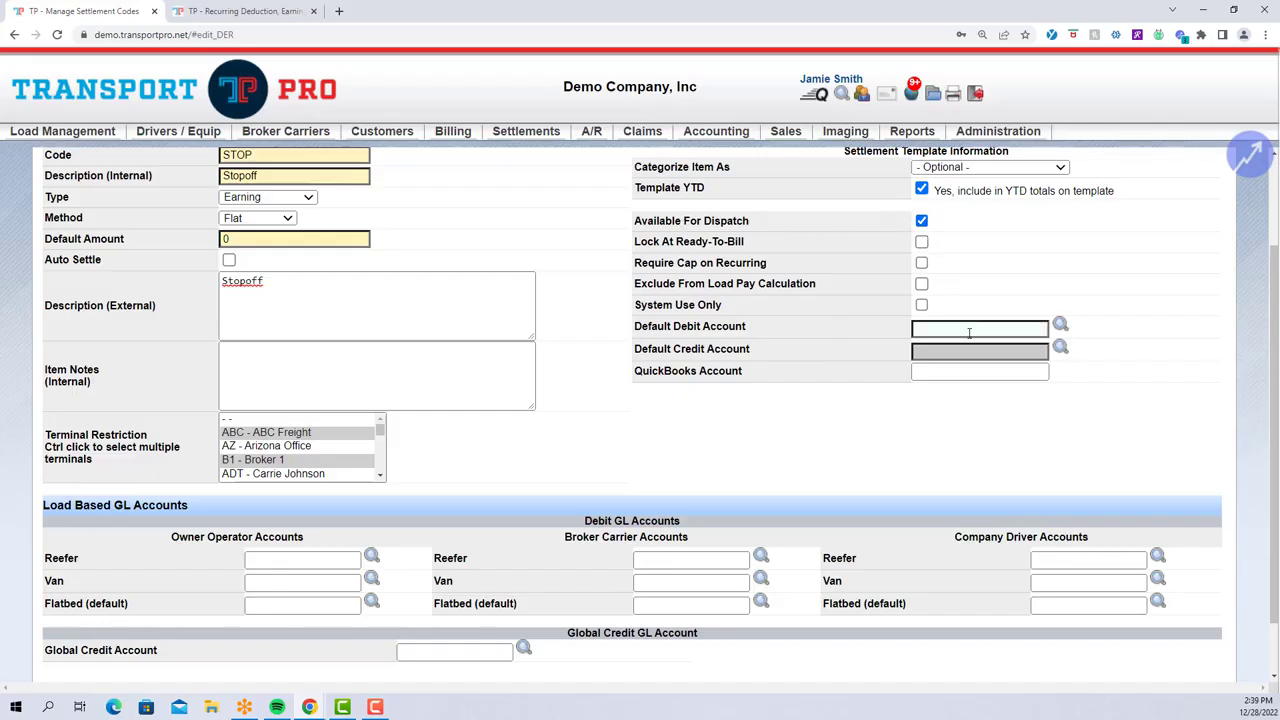
pyautogui.click(978, 351)
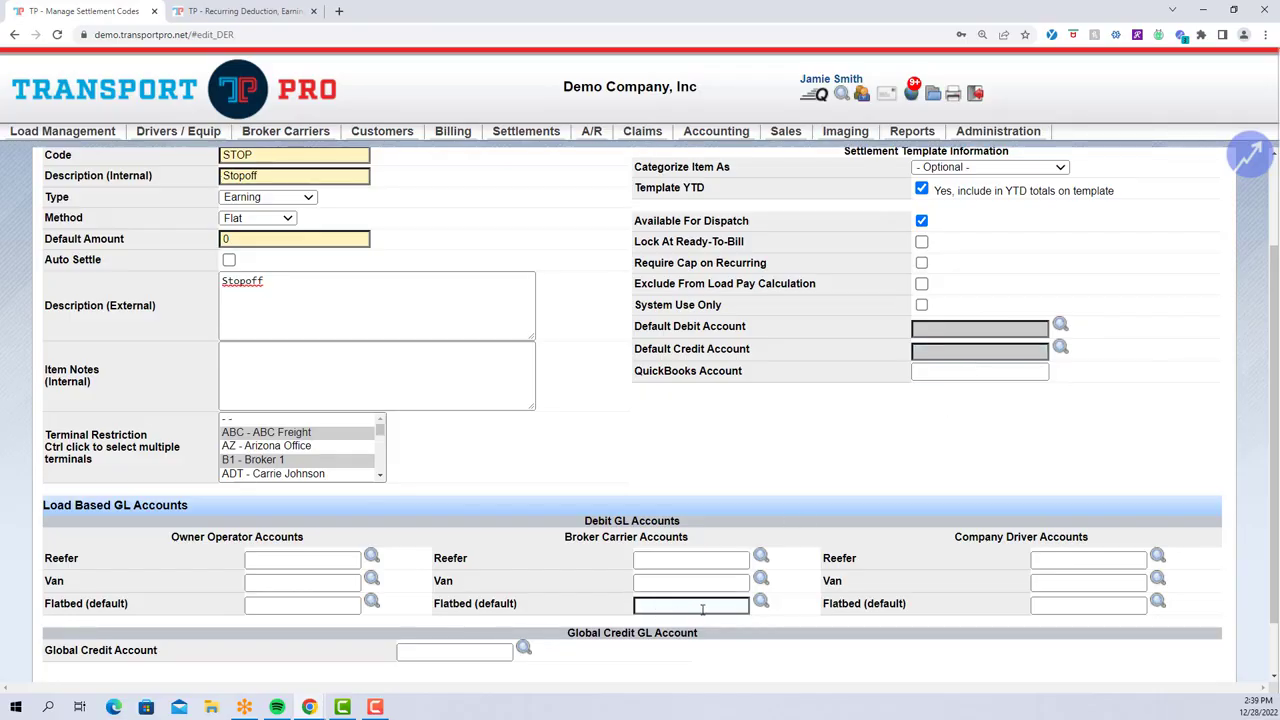
# Step: Turn off Available For Dispatch for the STOP code and compare its default debit and credit accounts with the load based GL accounts
pyautogui.click(921, 221)
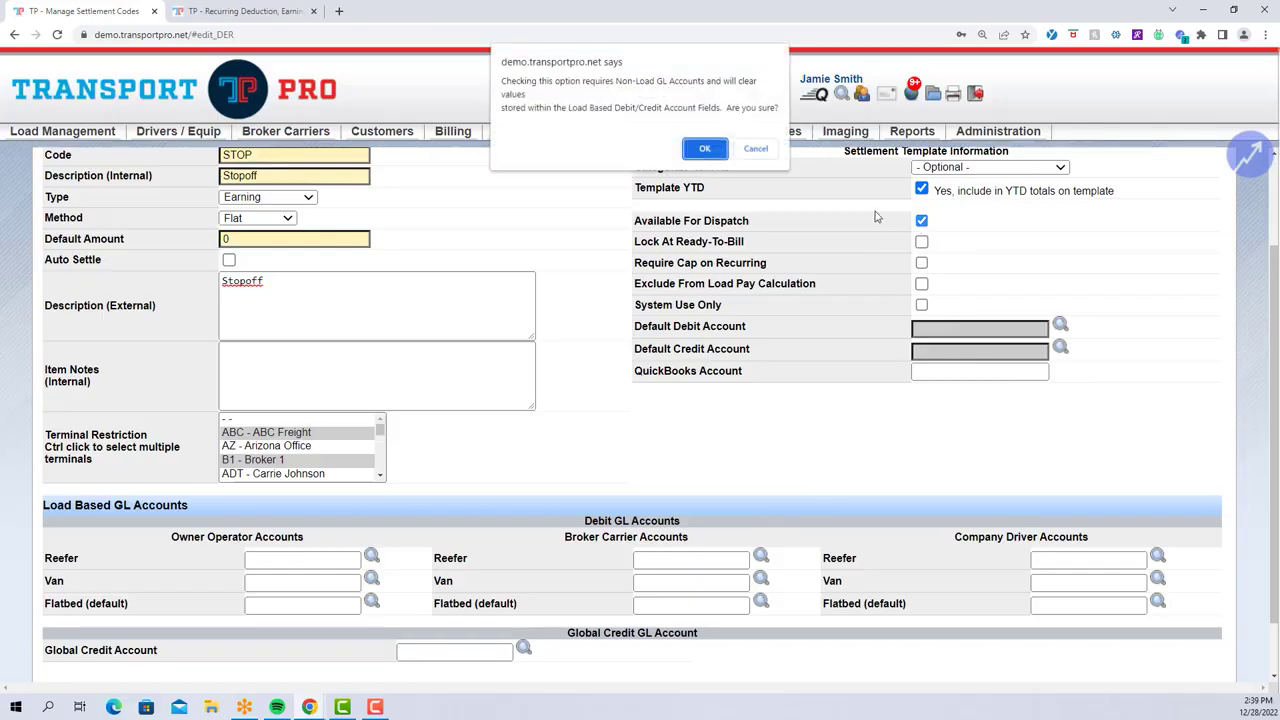
pyautogui.click(702, 148)
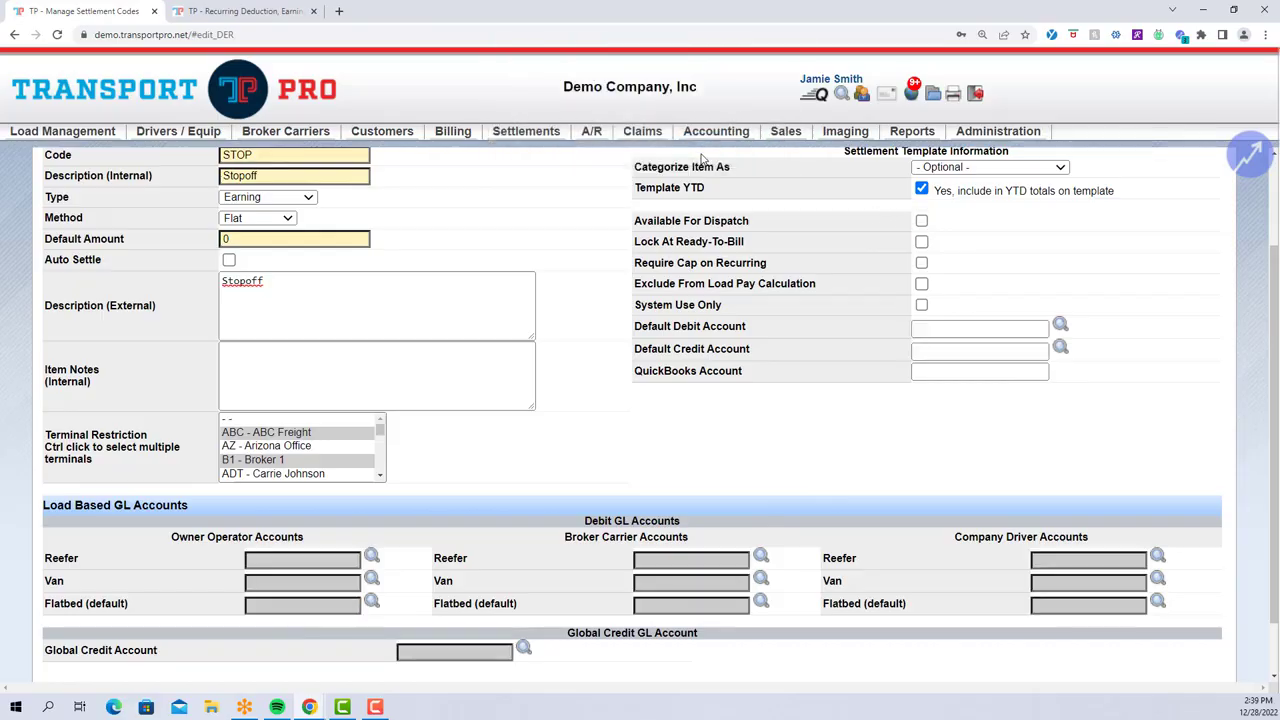
pyautogui.click(955, 329)
pyautogui.click(927, 330)
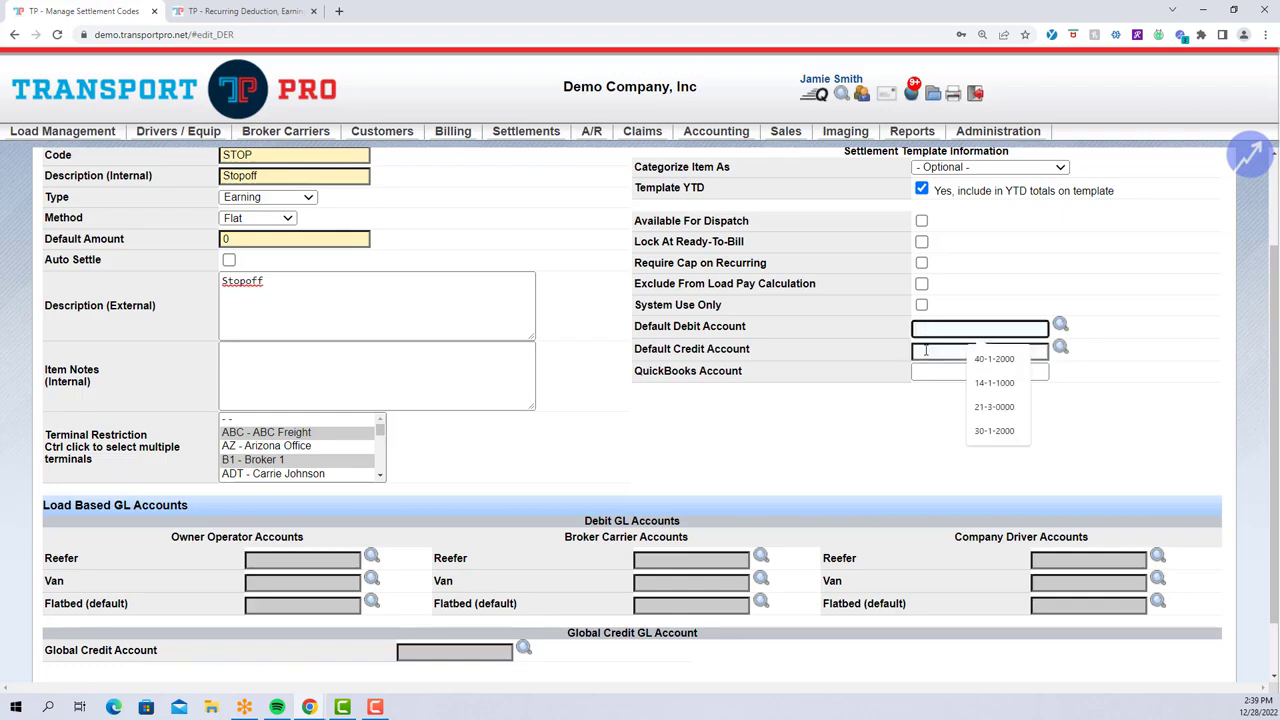
pyautogui.click(927, 350)
pyautogui.click(885, 357)
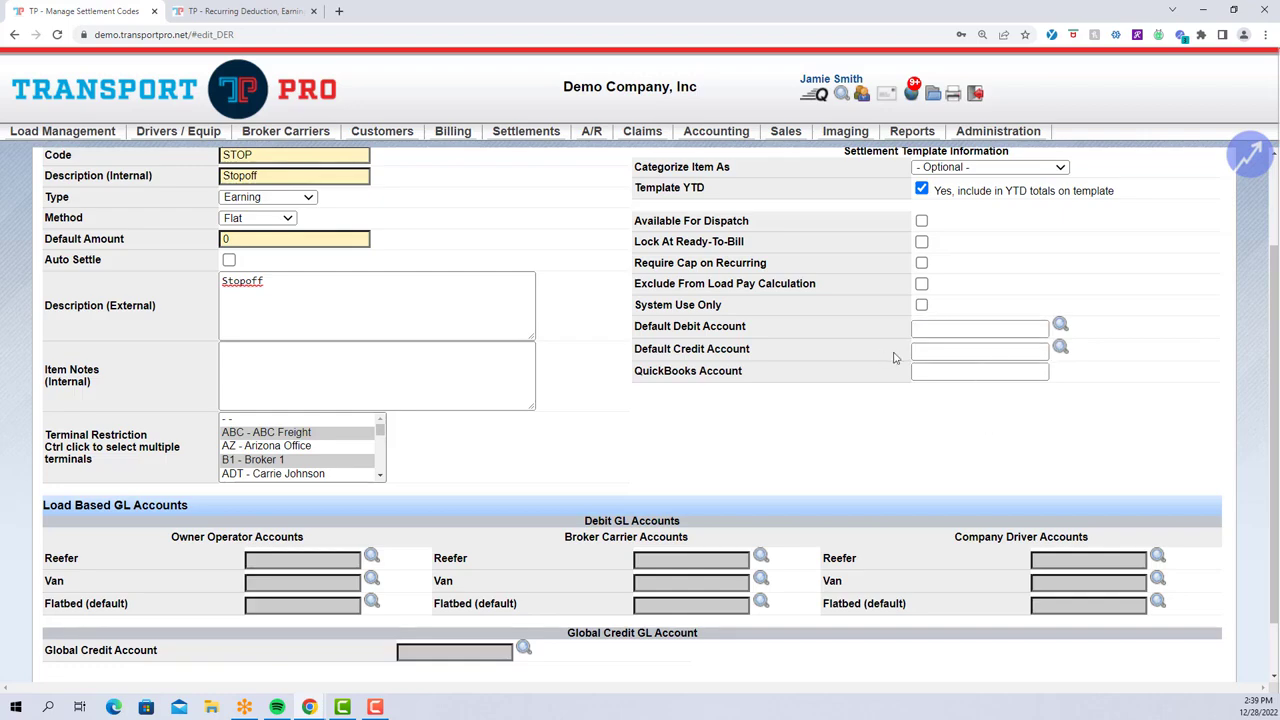
pyautogui.moveTo(44, 508); pyautogui.dragTo(190, 514)
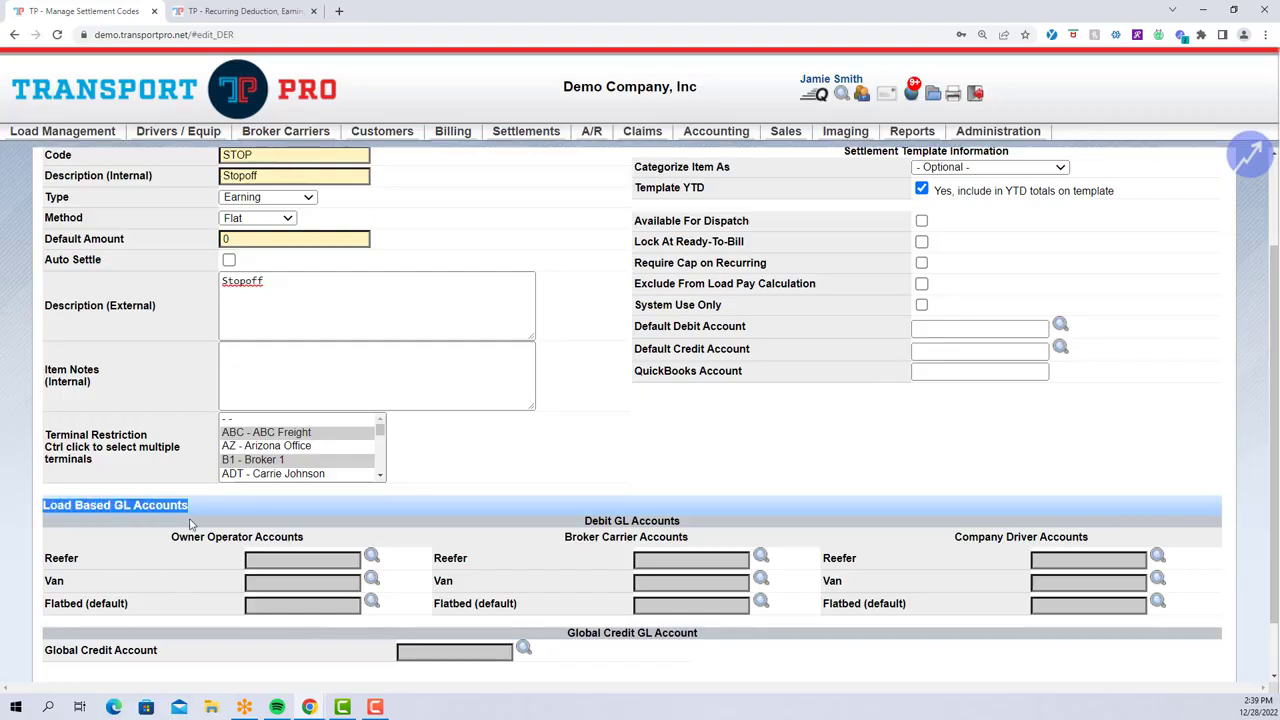
pyautogui.click(684, 428)
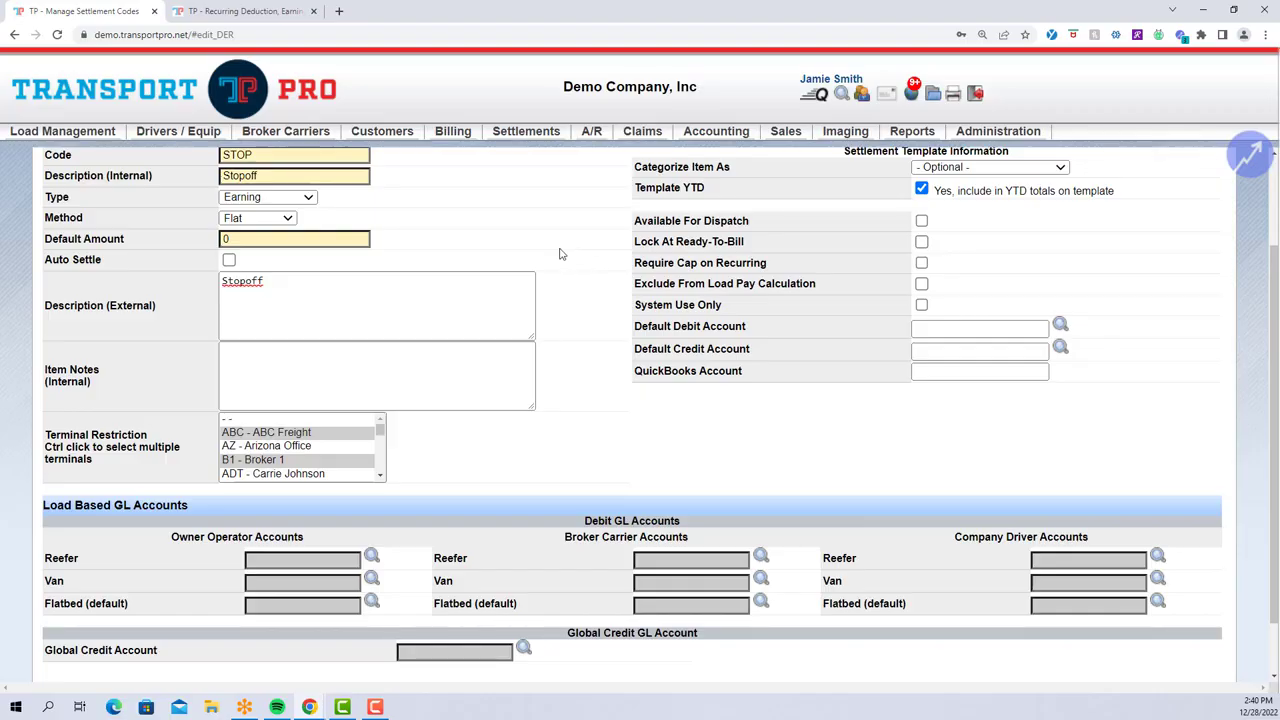
# Step: List all accounts in the chart of accounts in the second browser tab and look through them
pyautogui.click(243, 11)
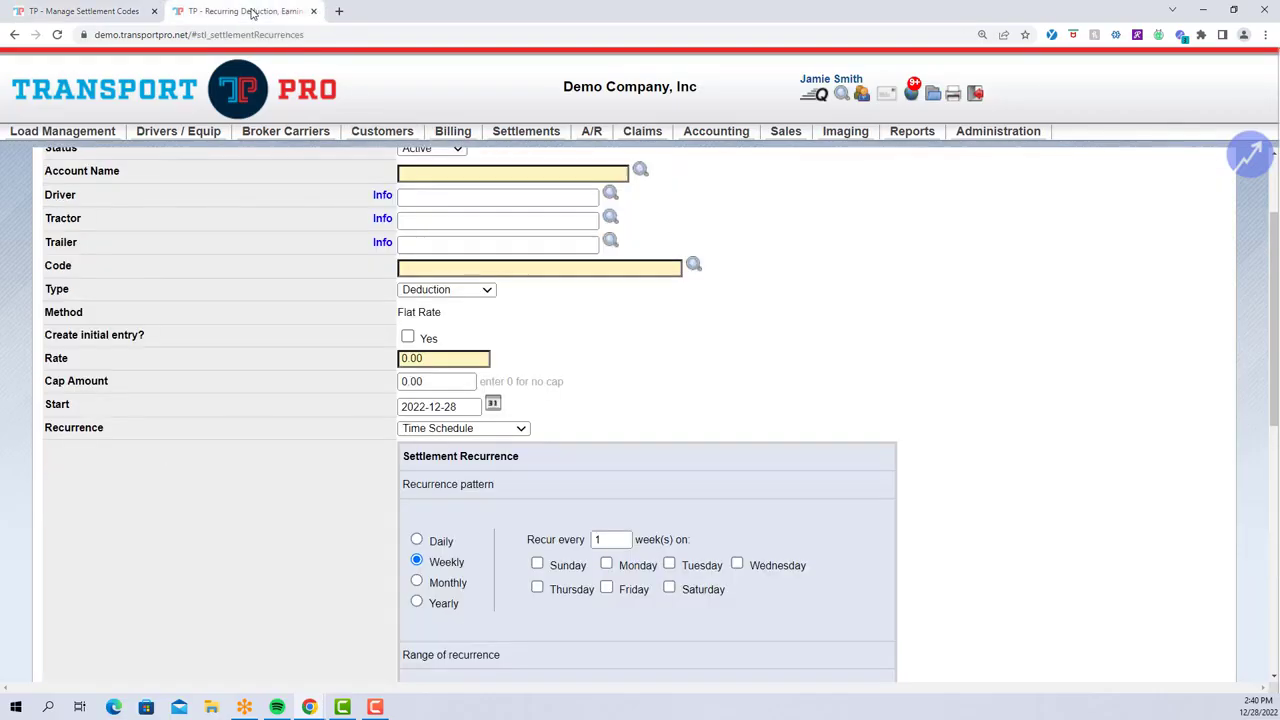
pyautogui.moveTo(725, 137)
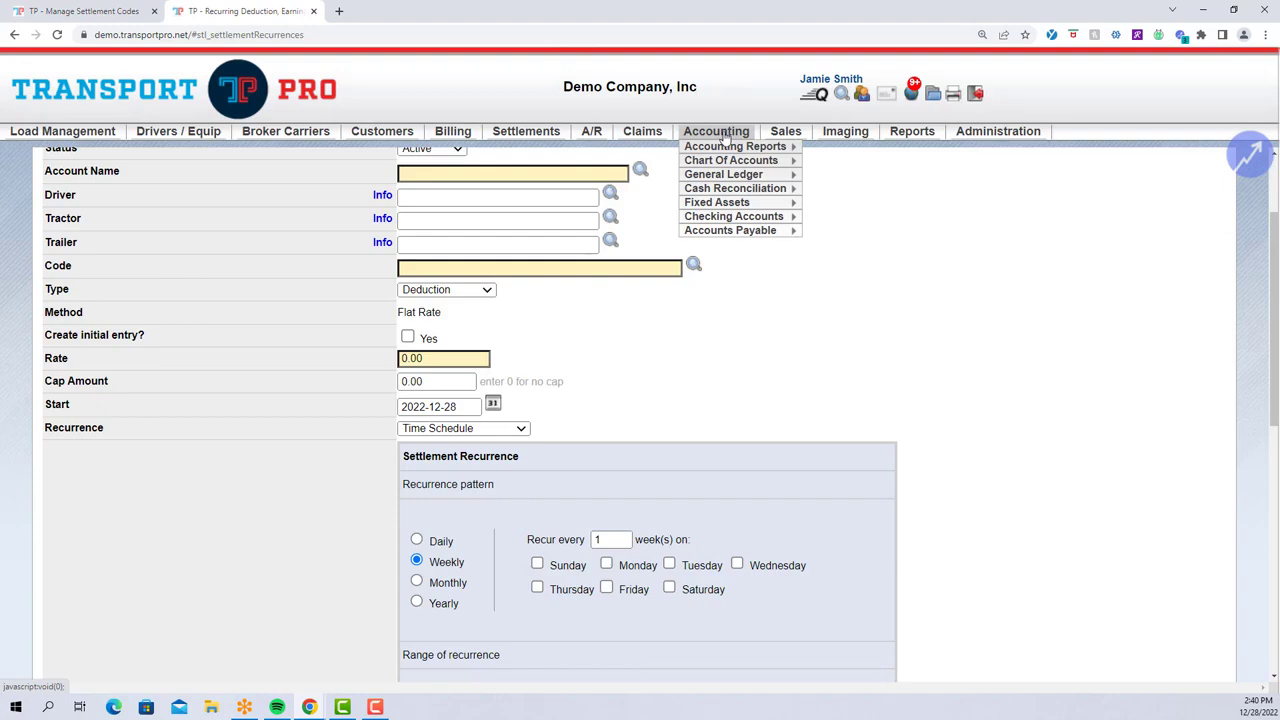
pyautogui.moveTo(745, 160)
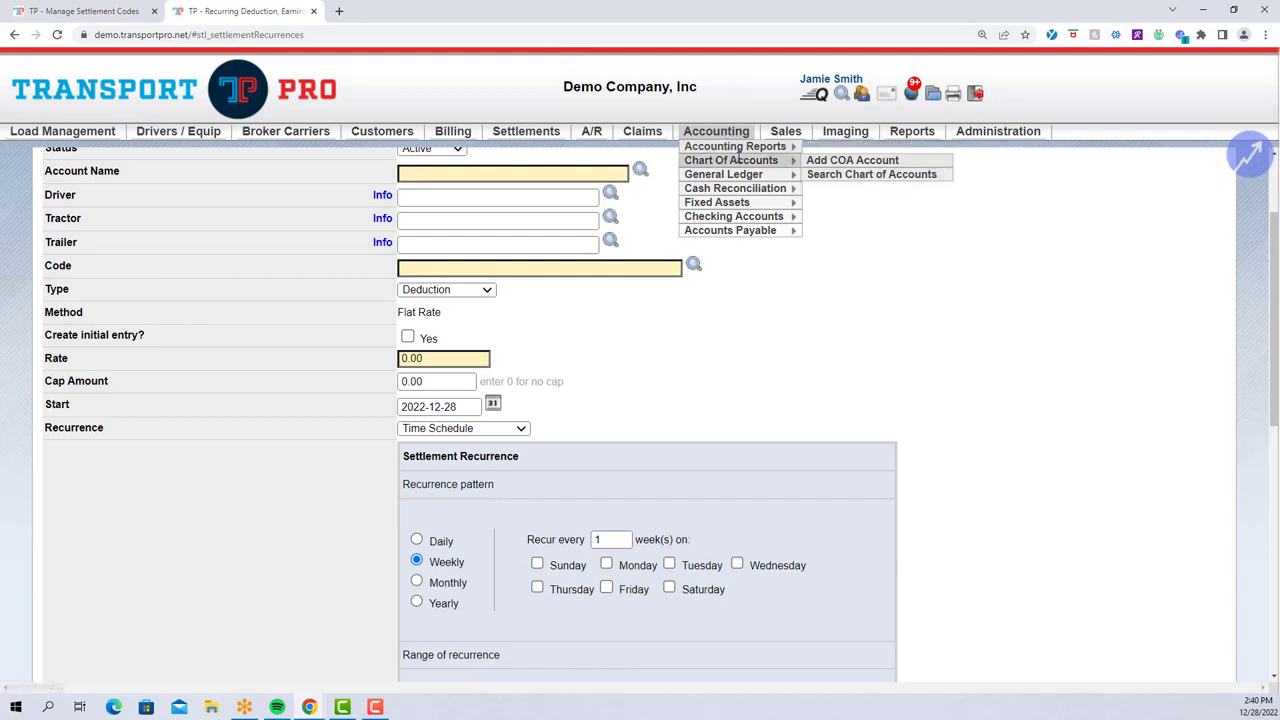
pyautogui.click(840, 174)
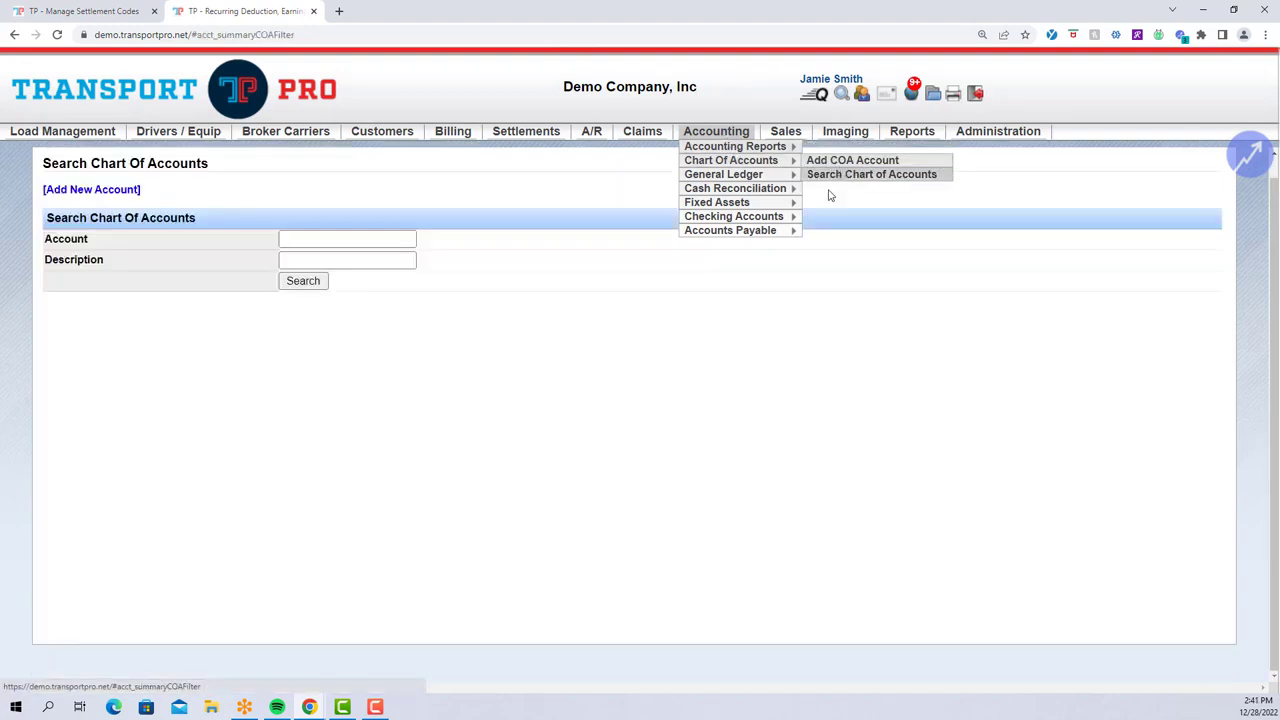
pyautogui.click(296, 287)
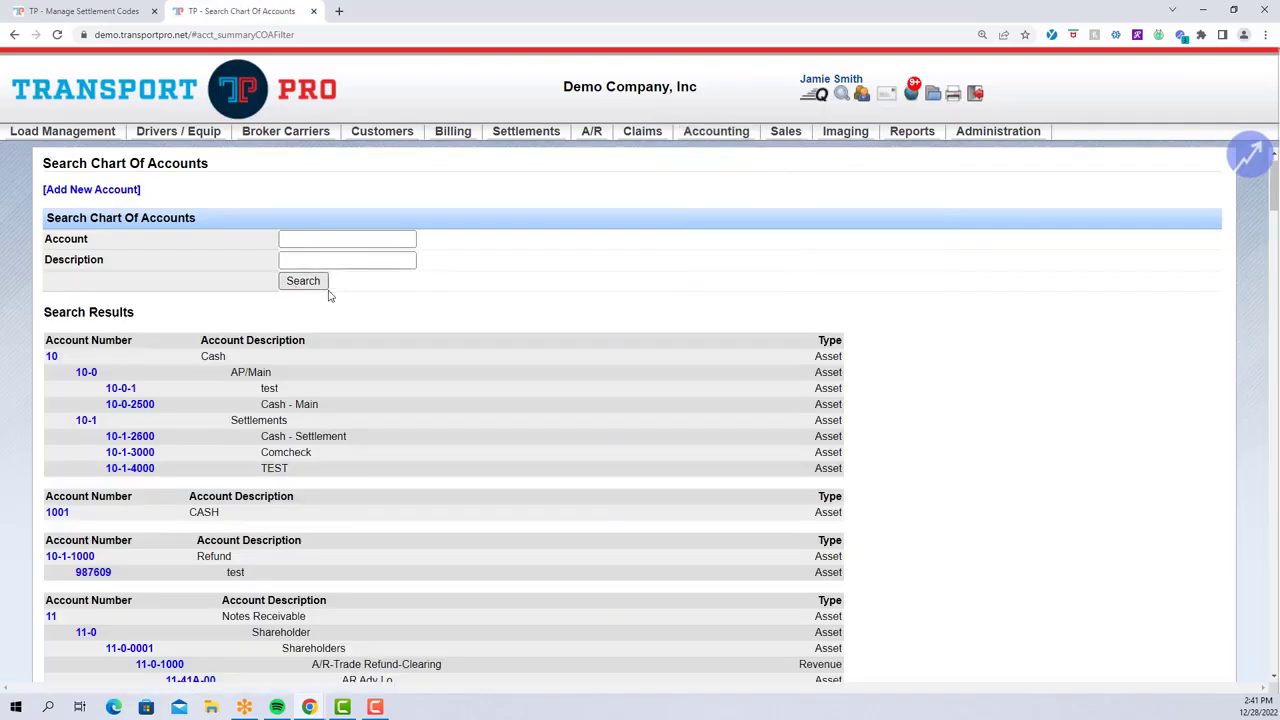
pyautogui.scroll(-10, 872, 369)
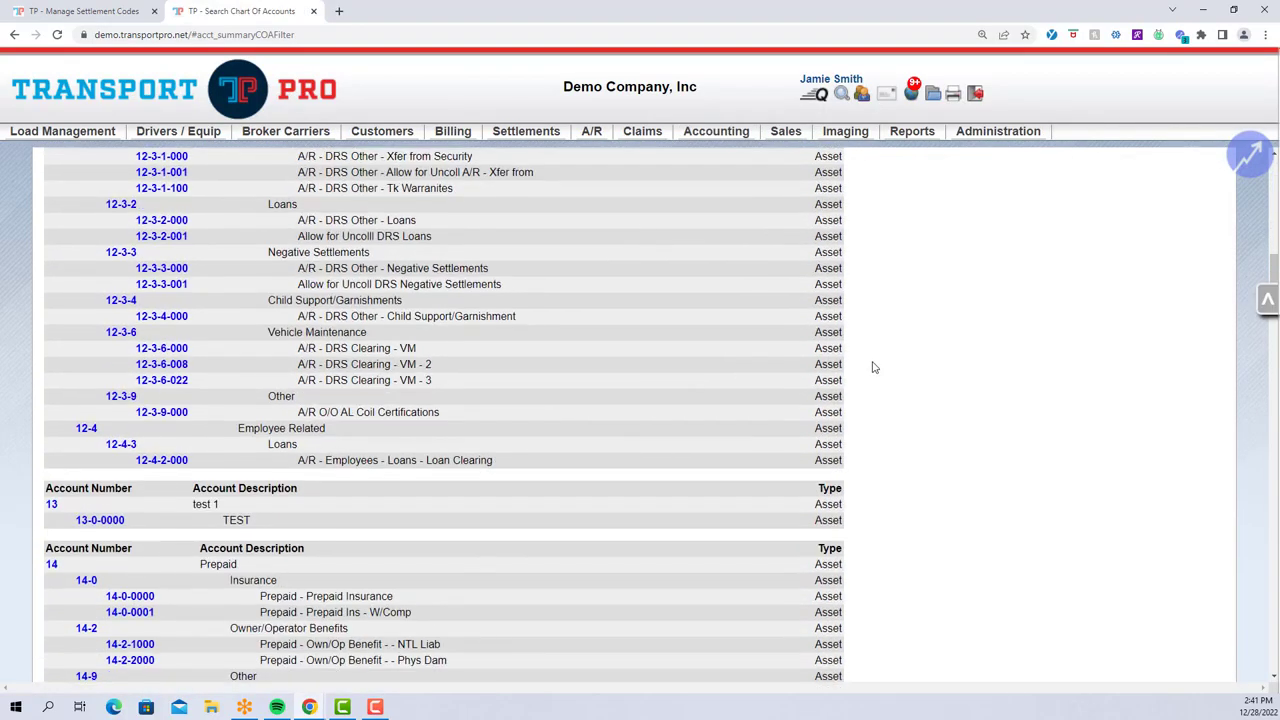
# Step: Return to the STOP settlement code and turn Available For Dispatch back on
pyautogui.click(86, 14)
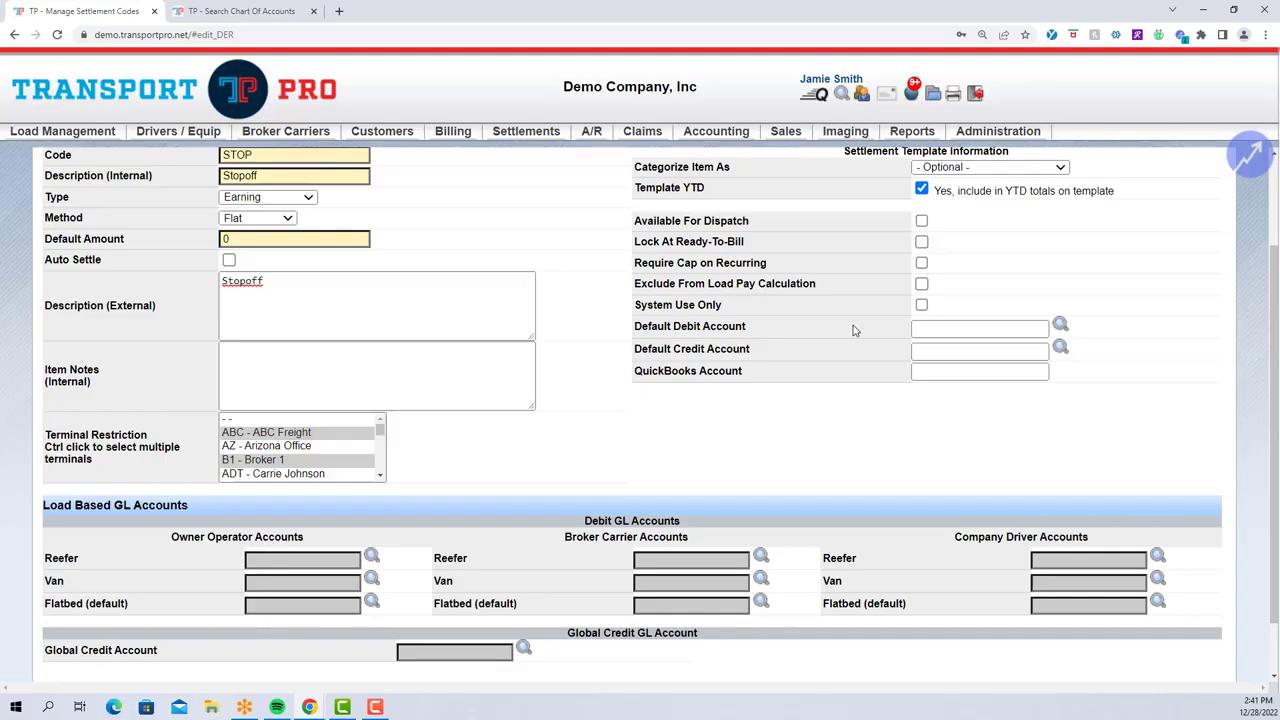
pyautogui.click(1042, 328)
pyautogui.click(1077, 372)
pyautogui.click(921, 222)
pyautogui.scroll(-1, 560, 343)
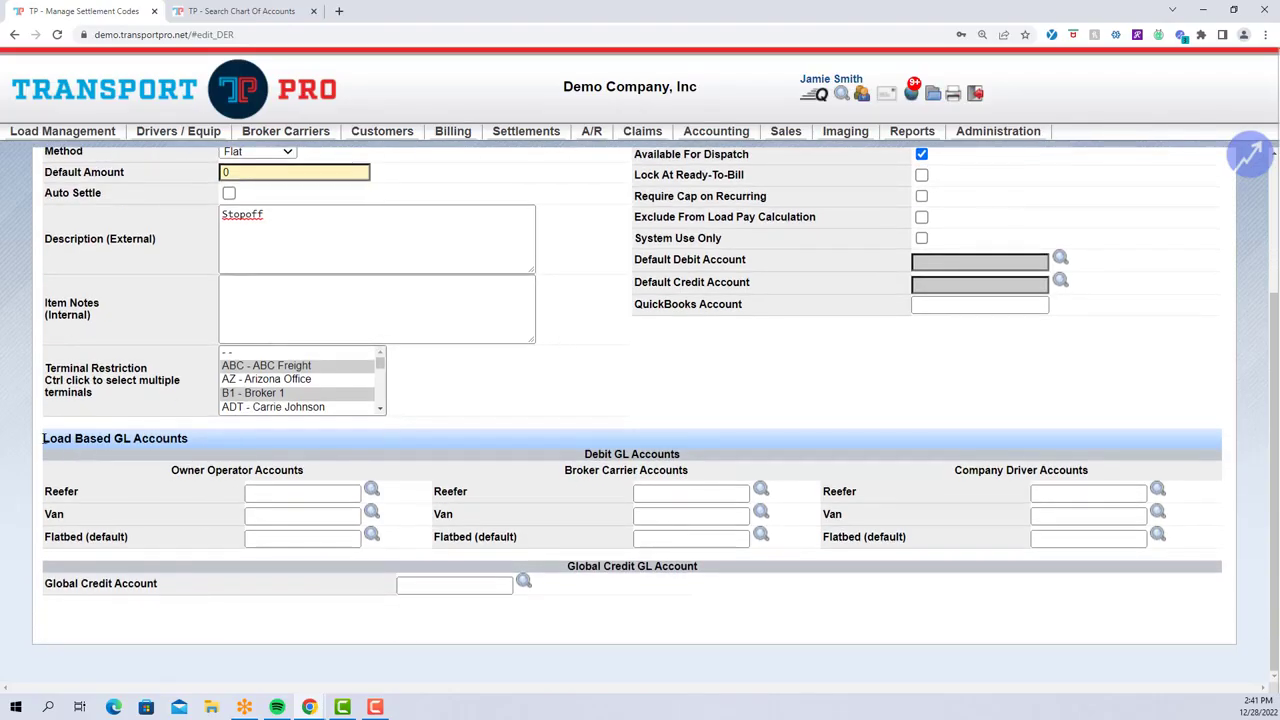
# Step: Set the Owner Operator Flatbed (default) debit account to PT BR - Flat - Line Haul, 41-0-0000
pyautogui.moveTo(43, 439); pyautogui.dragTo(268, 452)
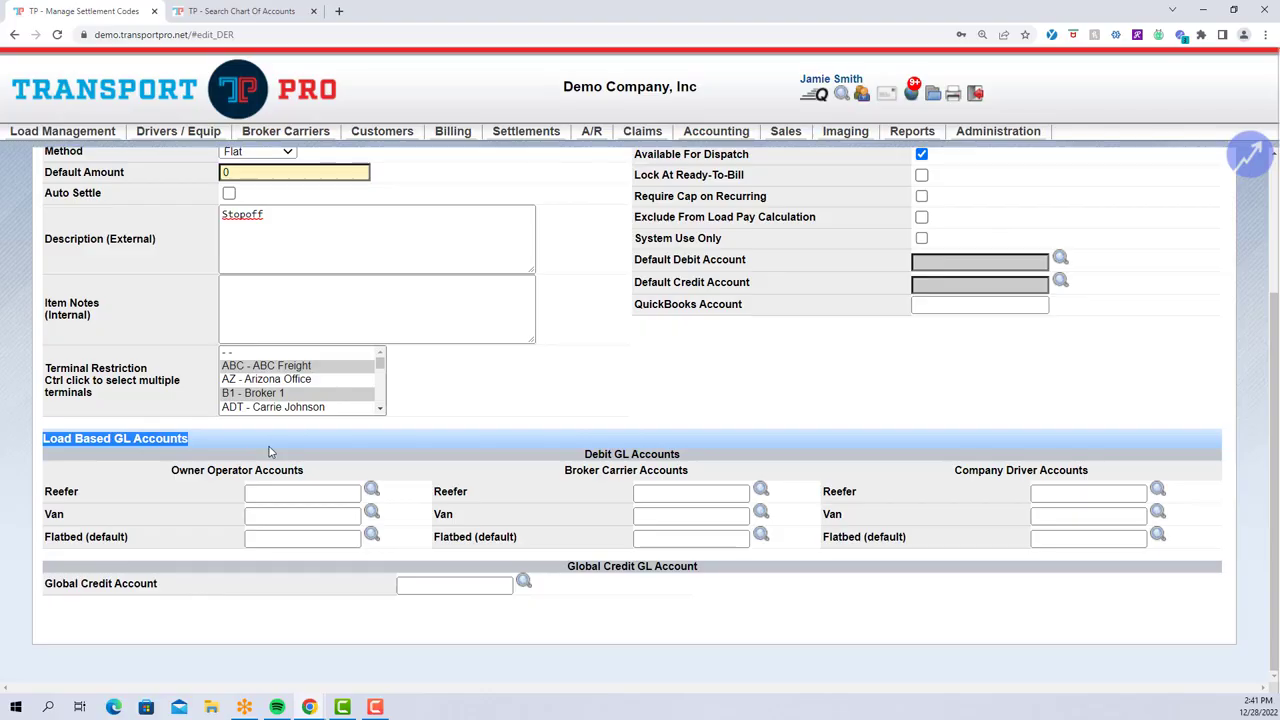
pyautogui.click(268, 452)
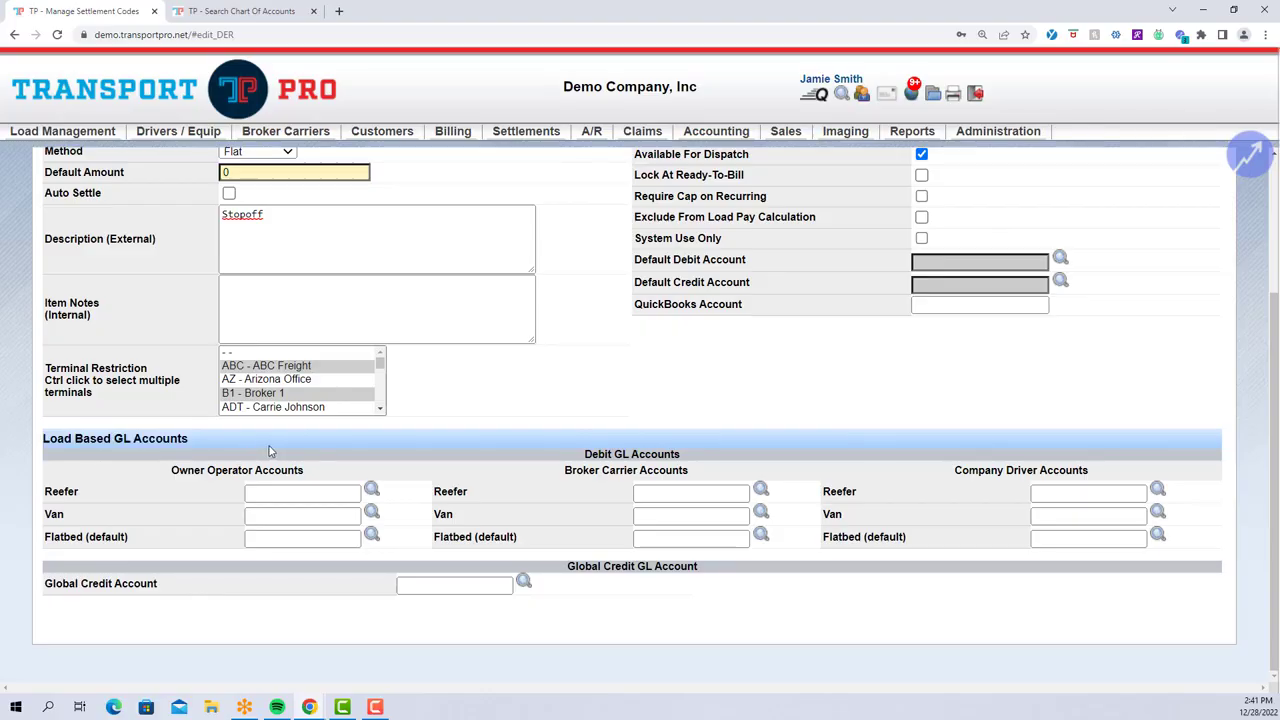
pyautogui.click(259, 537)
pyautogui.write('41')
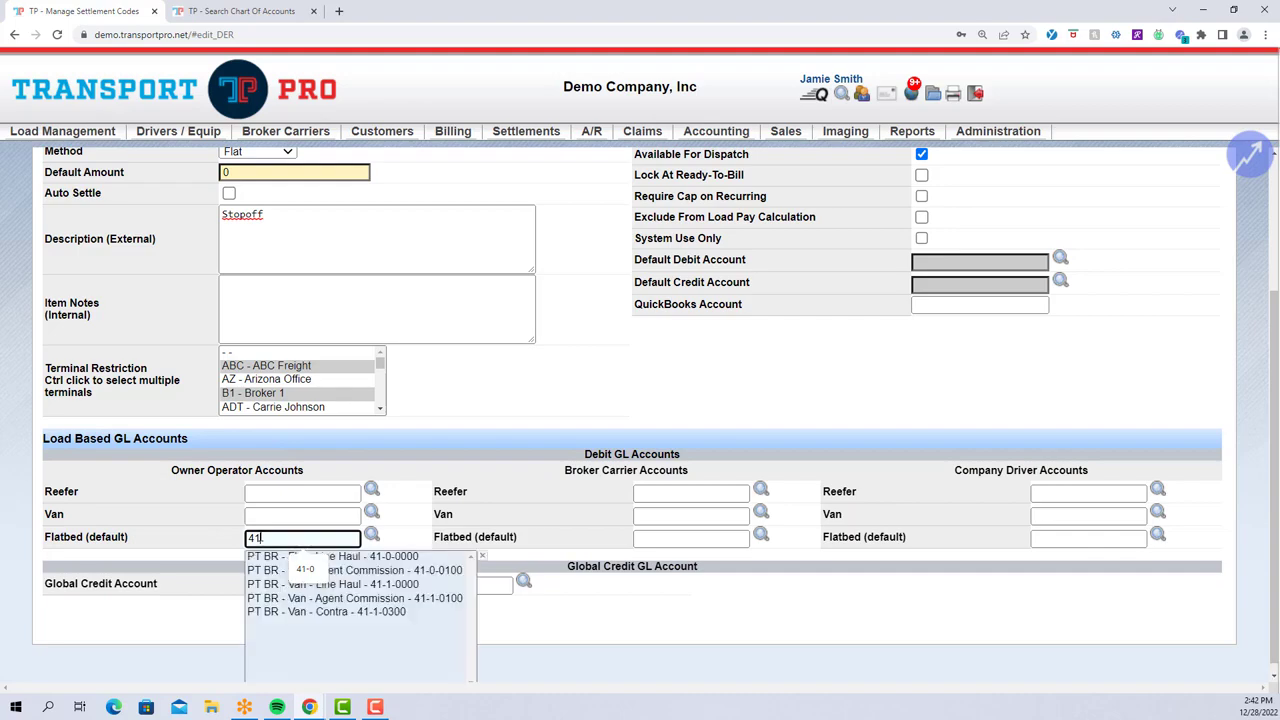
pyautogui.write('-0-')
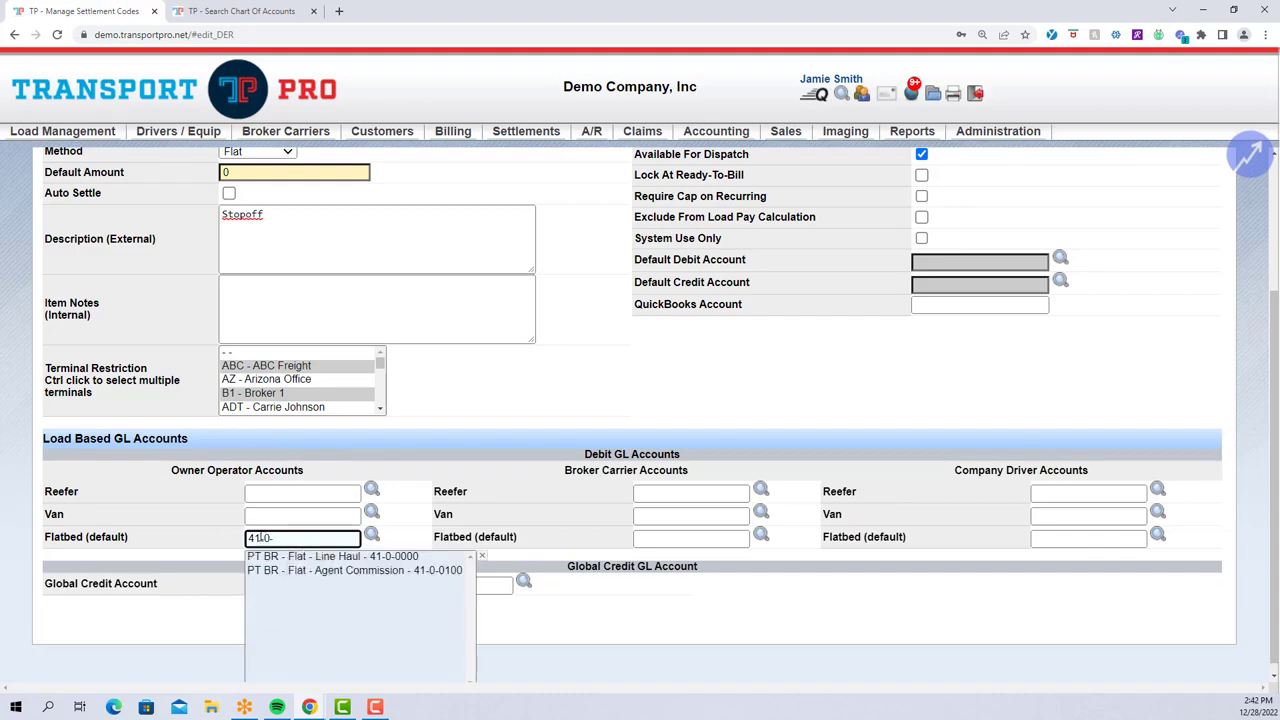
pyautogui.click(362, 558)
# Step: Set the Broker Carrier Flatbed (default) debit account to PT BR - Flat - Line Haul, 41-0-0000
pyautogui.click(697, 539)
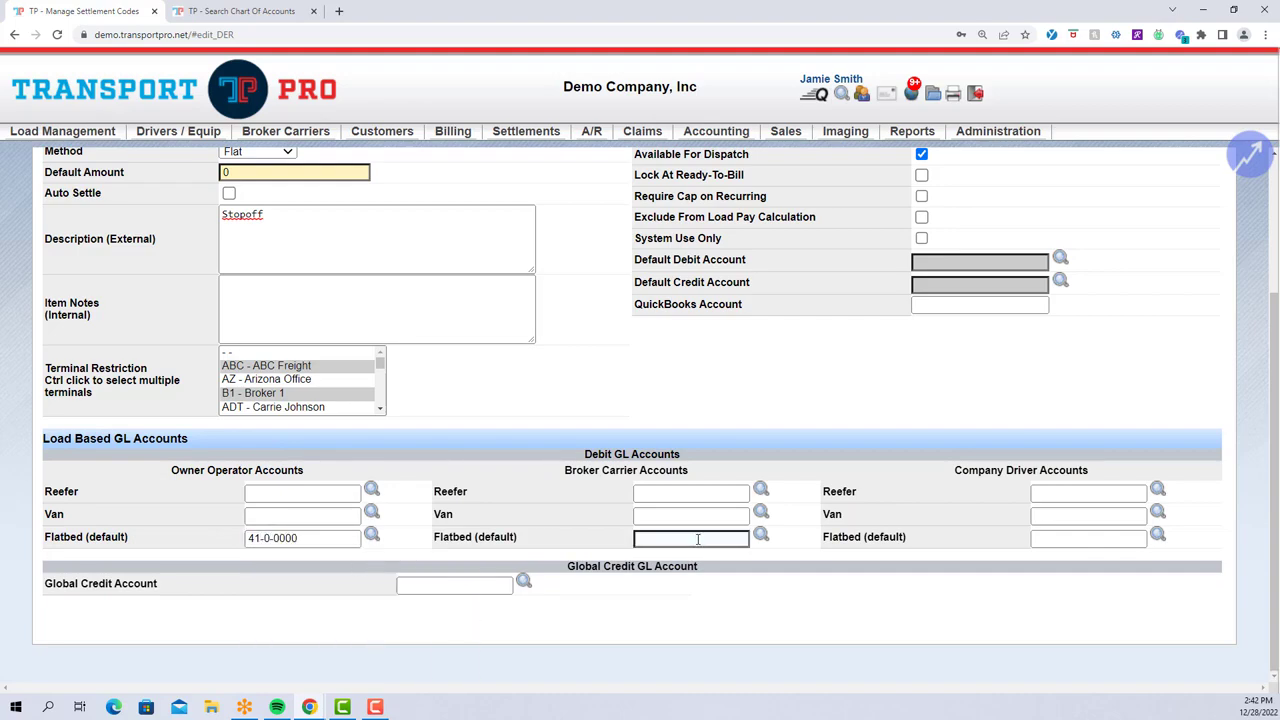
pyautogui.write('4')
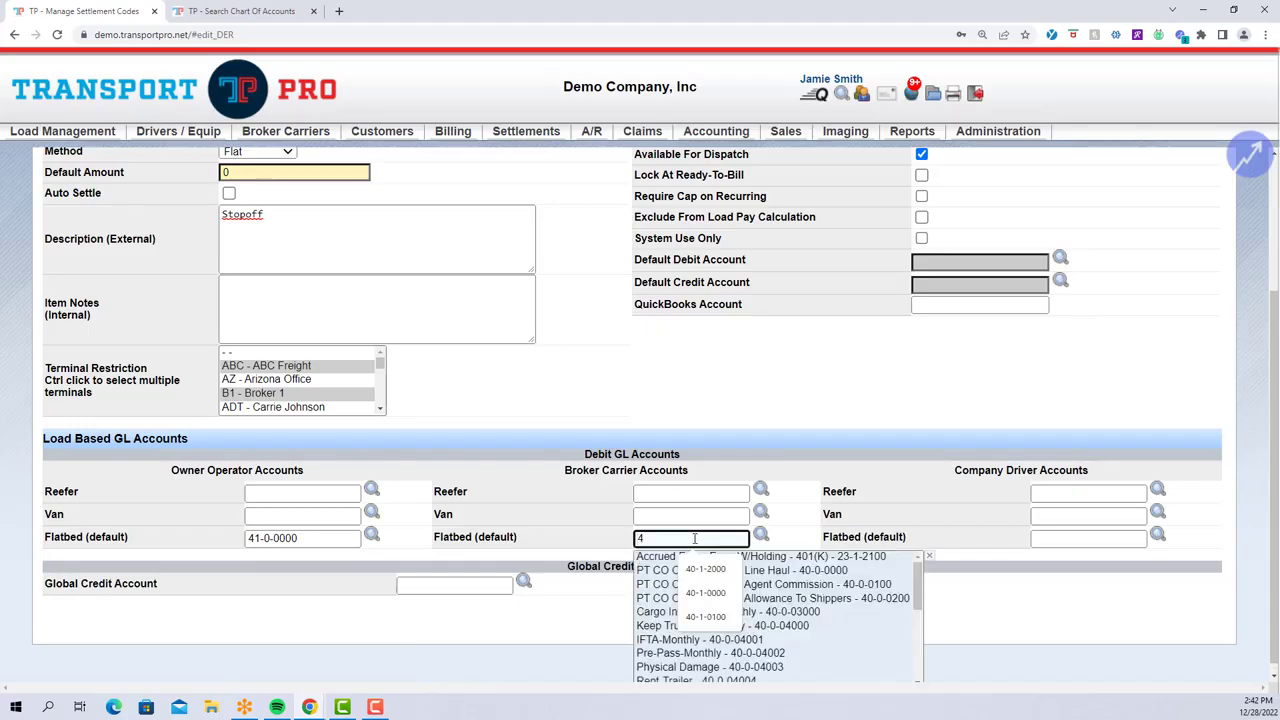
pyautogui.write('1-0-')
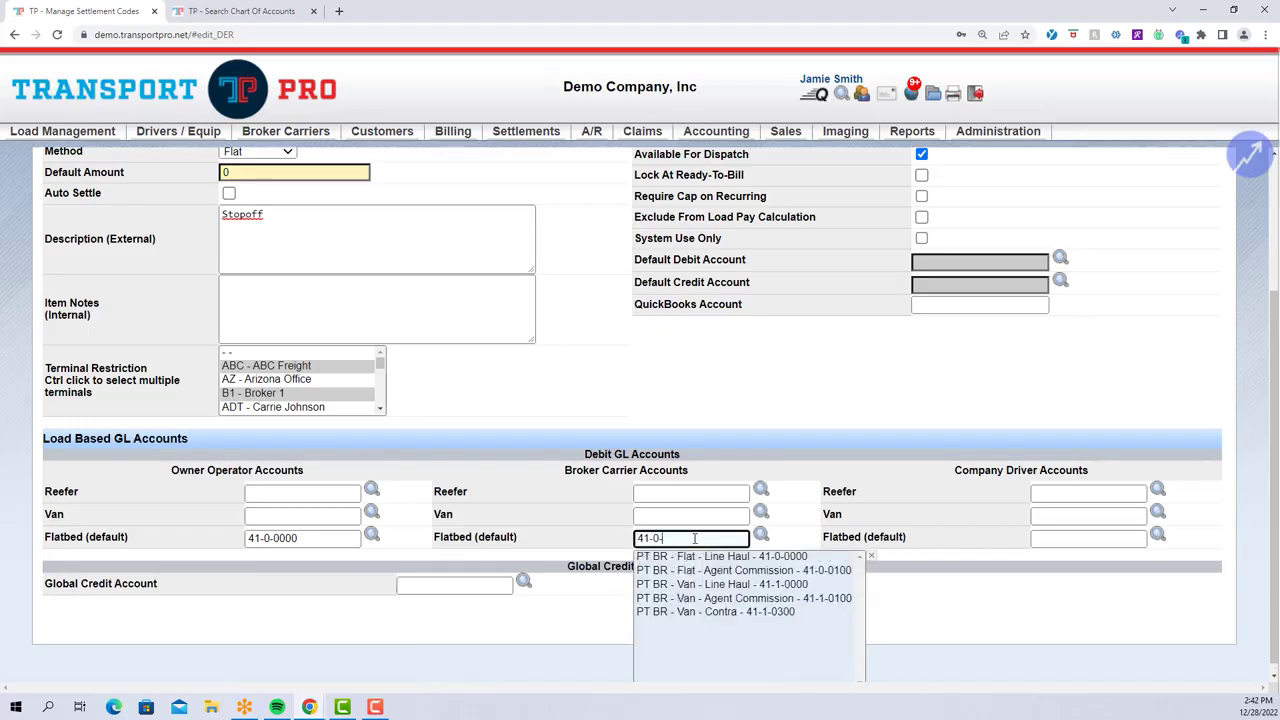
pyautogui.write('0')
pyautogui.click(772, 558)
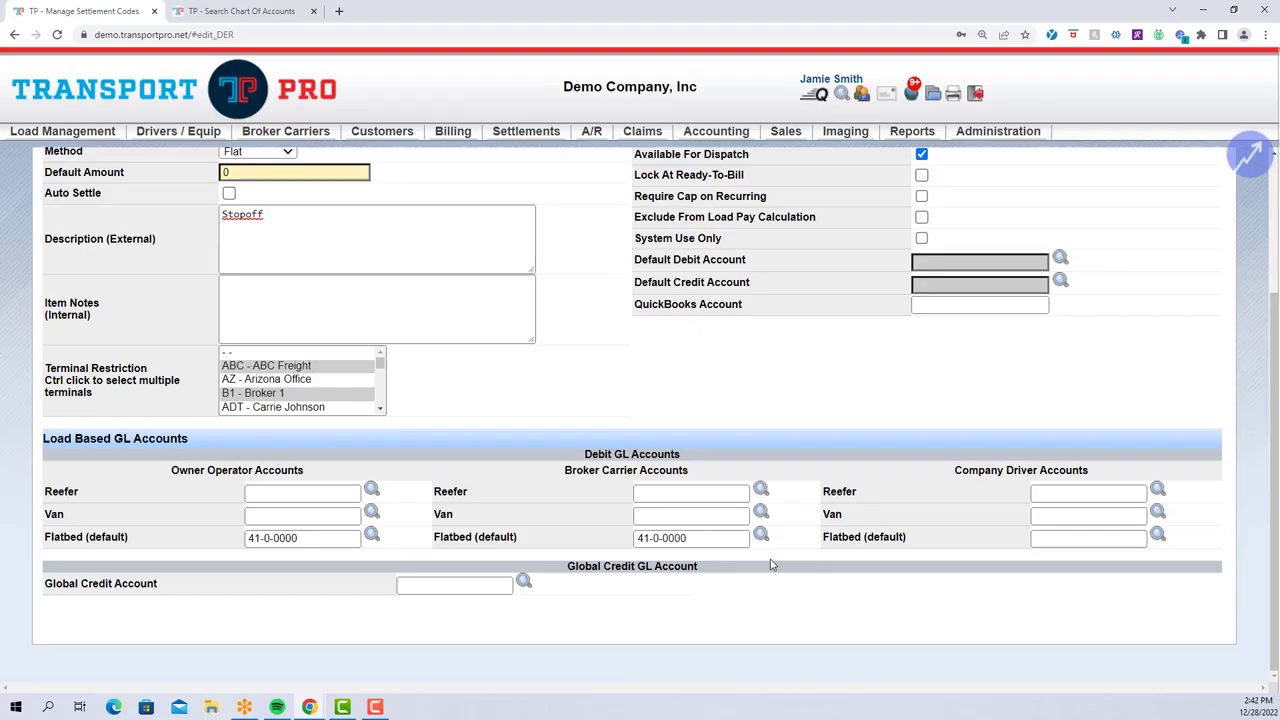
# Step: Set the Company Driver Flatbed (default) debit account to PT BR - Flat - Line Haul, 41-0-0000
pyautogui.click(1081, 541)
pyautogui.write('4')
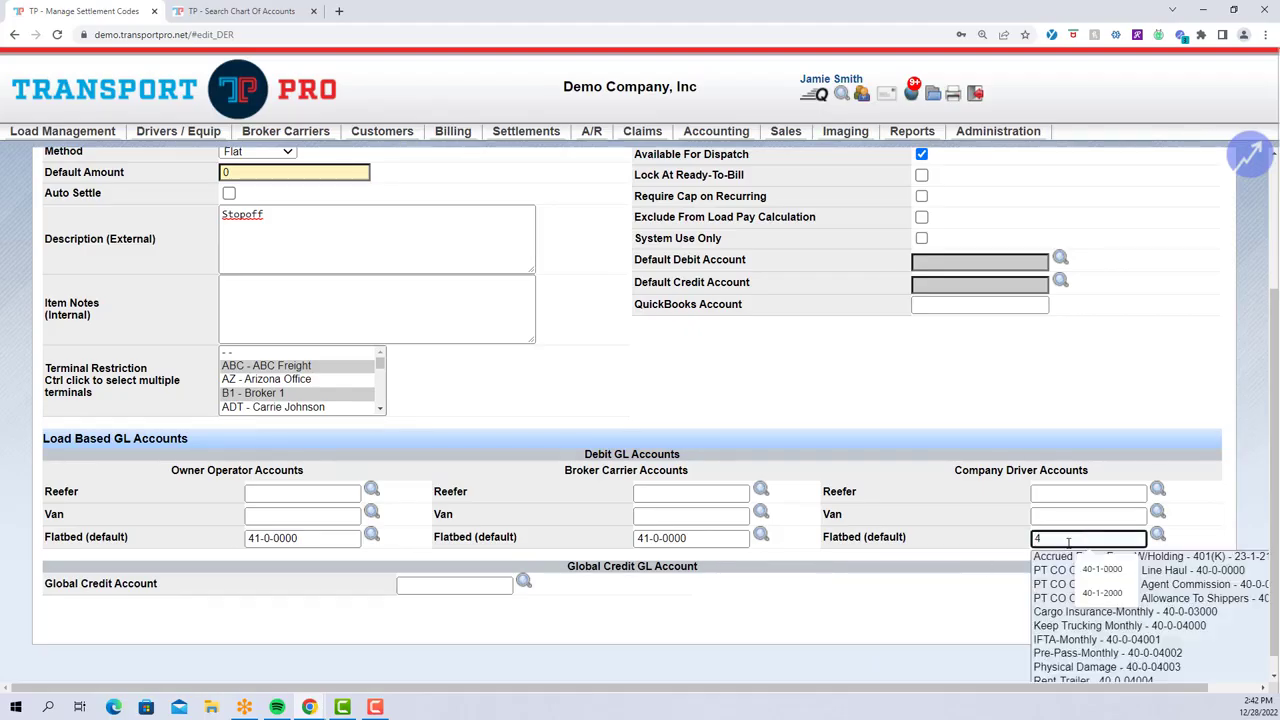
pyautogui.write('1-0')
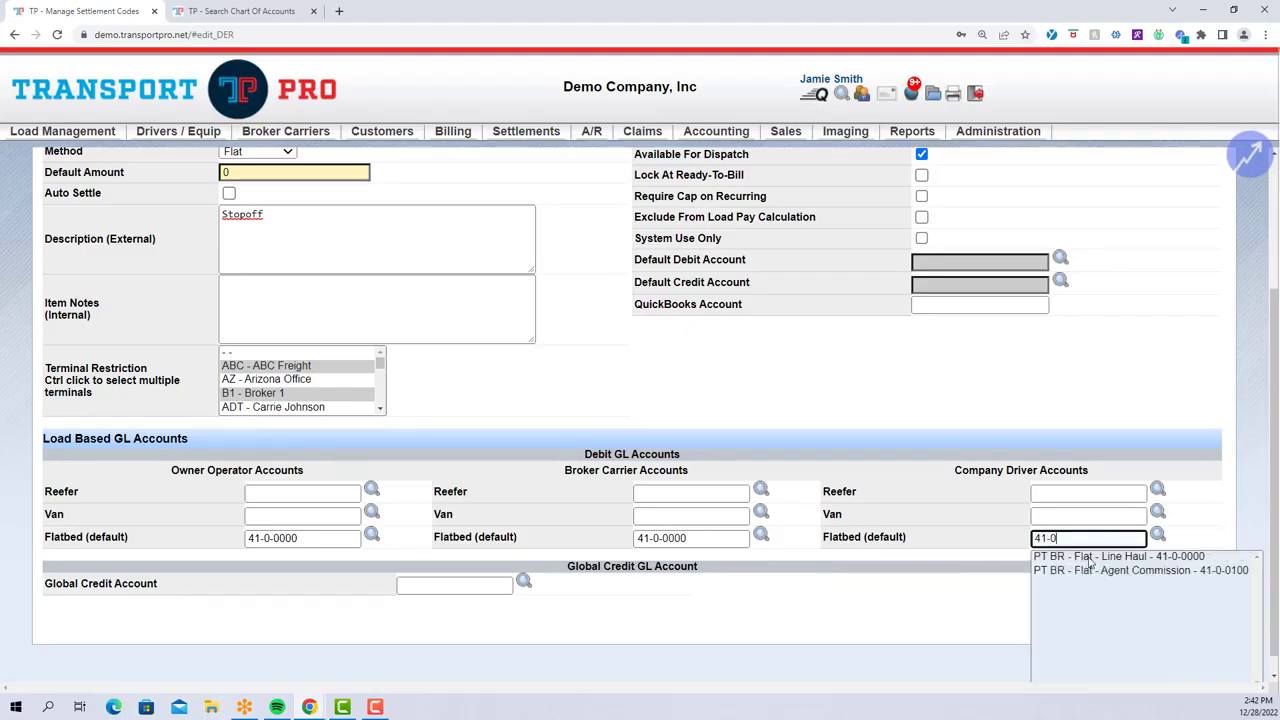
pyautogui.click(1091, 557)
# Step: Set the Global Credit Account of the load based GL accounts to 23-3-0000
pyautogui.click(489, 587)
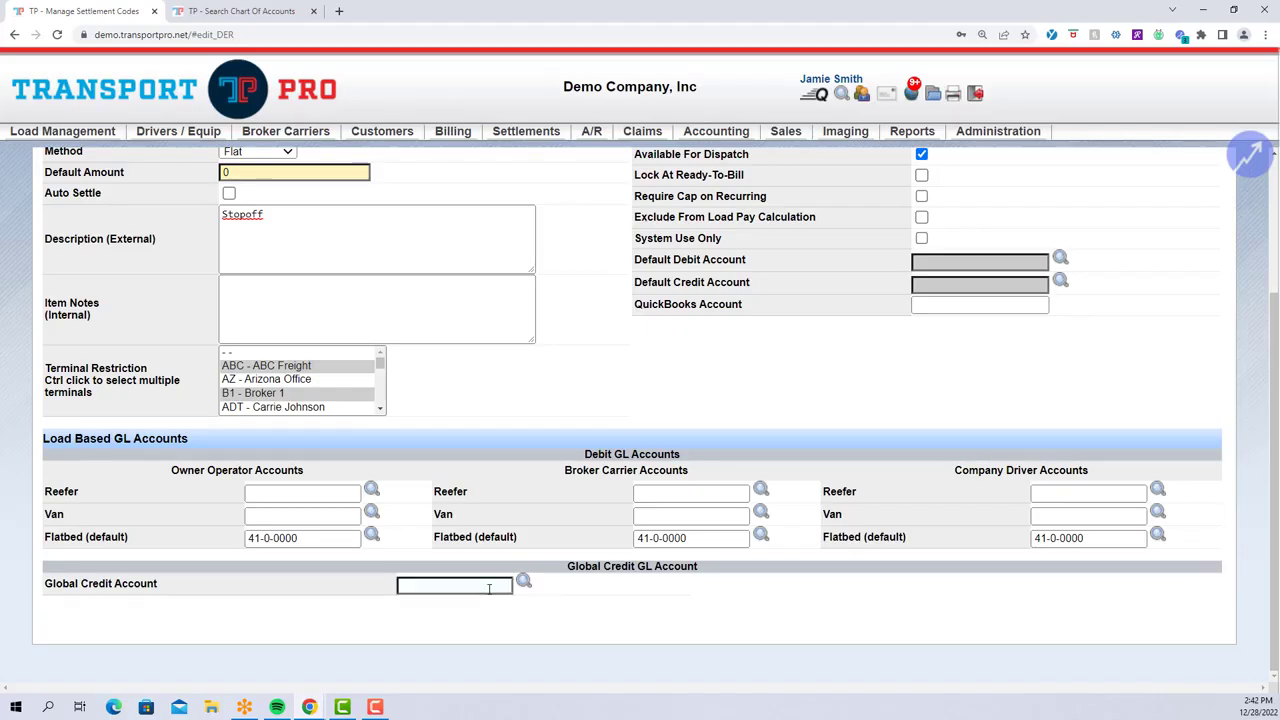
pyautogui.write('23')
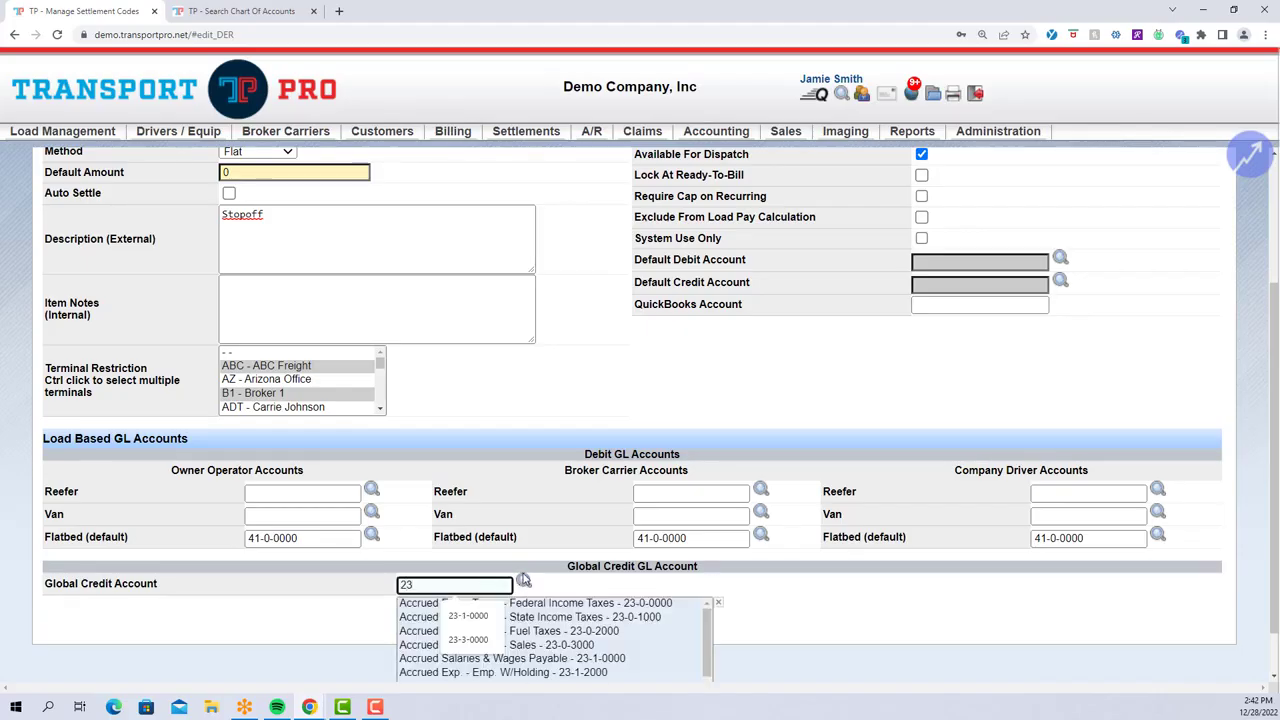
pyautogui.write('-3')
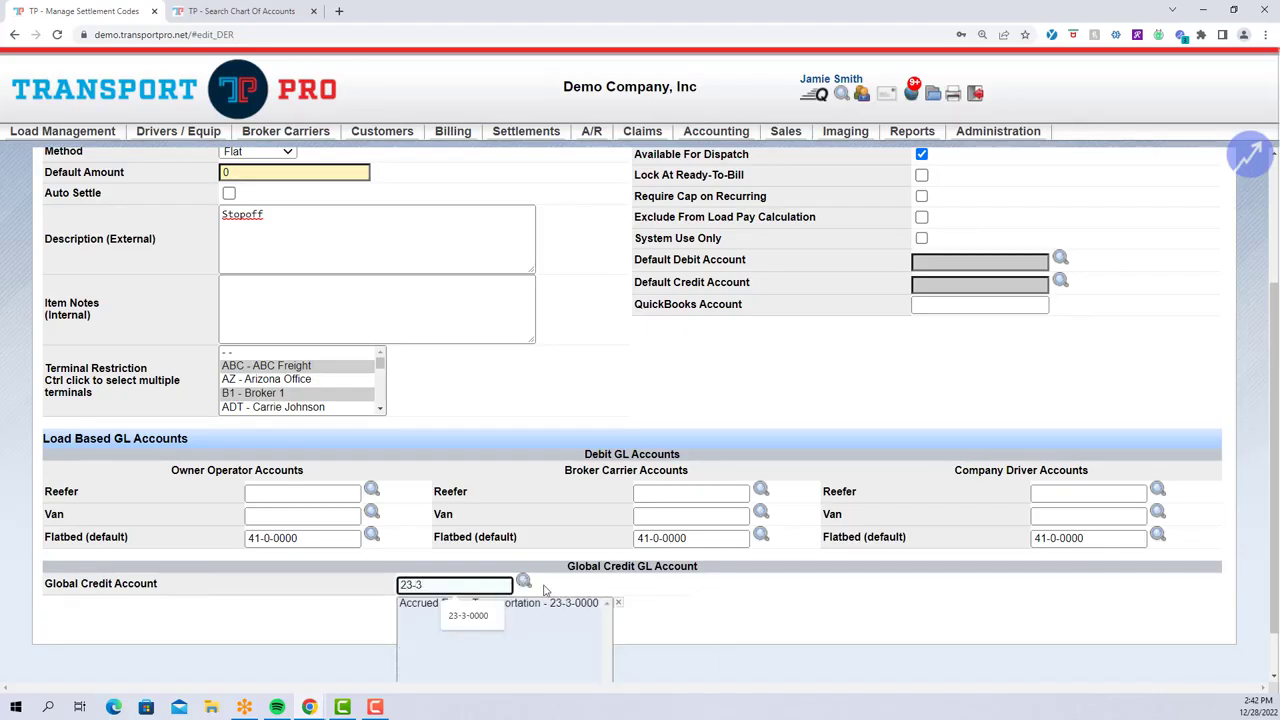
pyautogui.click(561, 607)
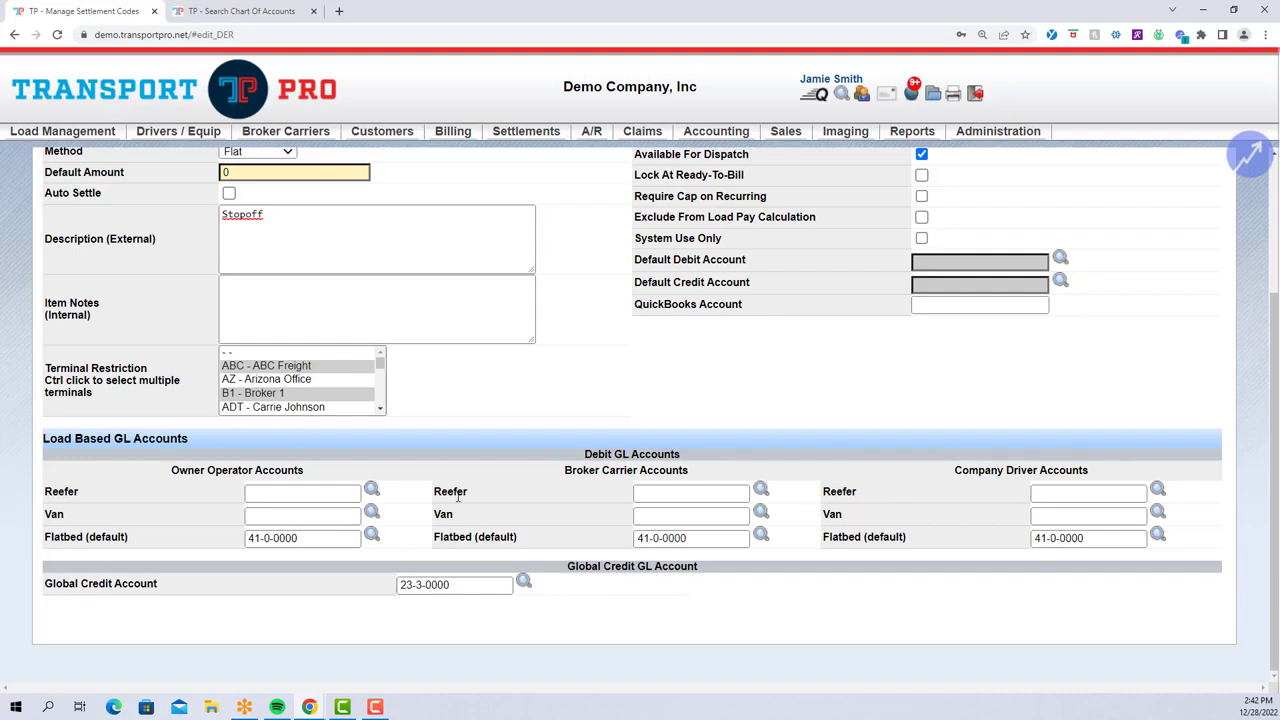
# Step: Review the Reefer, Van and Flatbed debit account rows under the Broker Carrier and Company Driver account groups
pyautogui.moveTo(436, 492); pyautogui.dragTo(545, 541)
pyautogui.click(546, 541)
pyautogui.moveTo(565, 476); pyautogui.dragTo(702, 474)
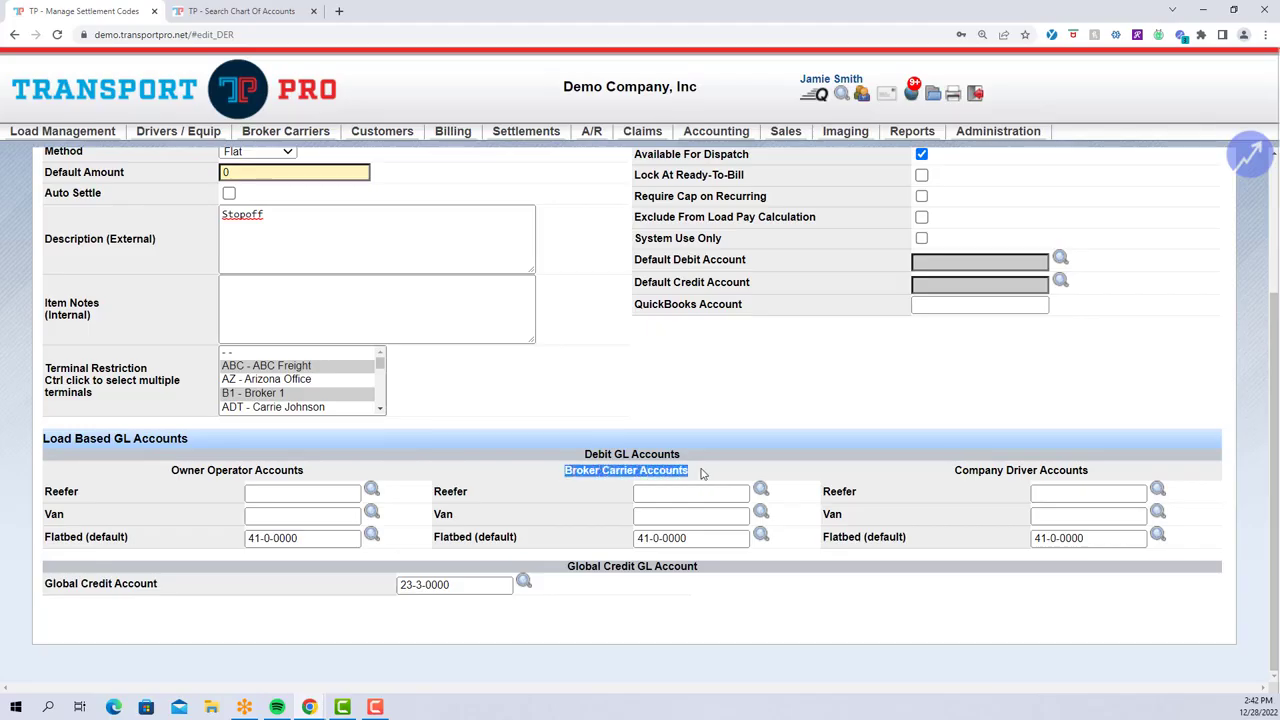
pyautogui.click(340, 478)
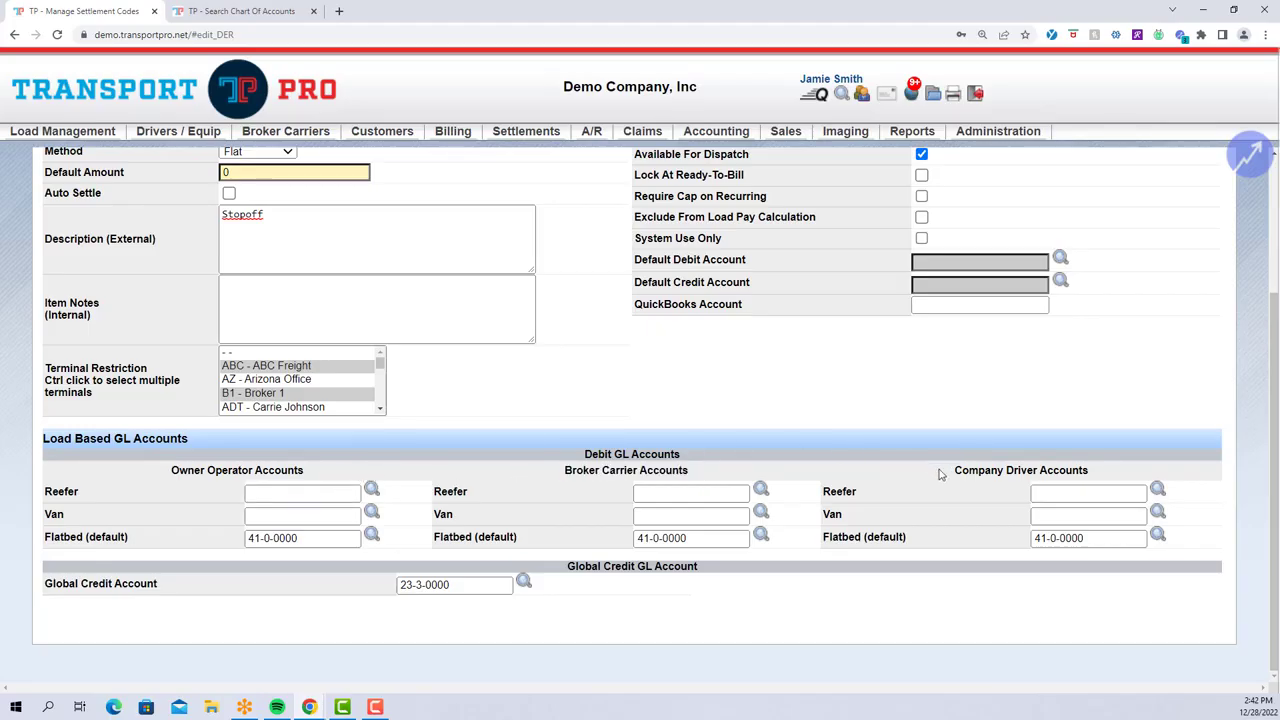
pyautogui.moveTo(940, 474); pyautogui.dragTo(1104, 478)
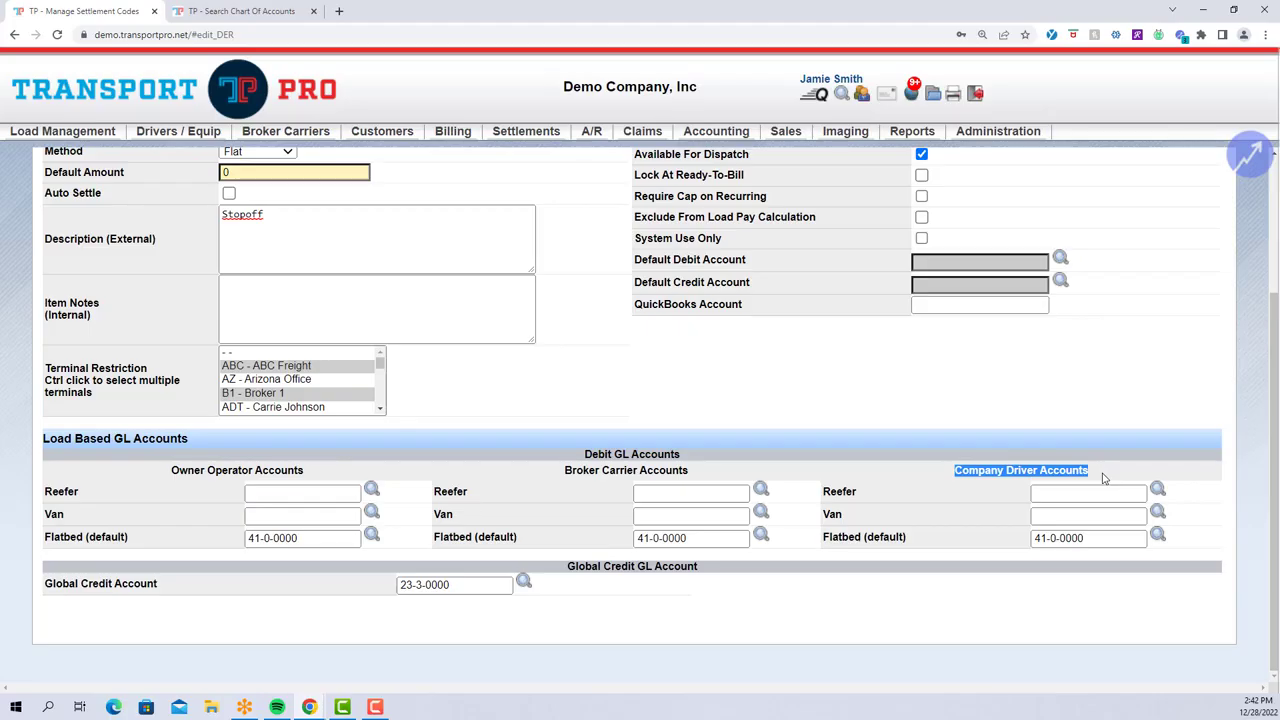
# Step: Check the completed Stopoff settlement code form and save the record
pyautogui.click(1104, 478)
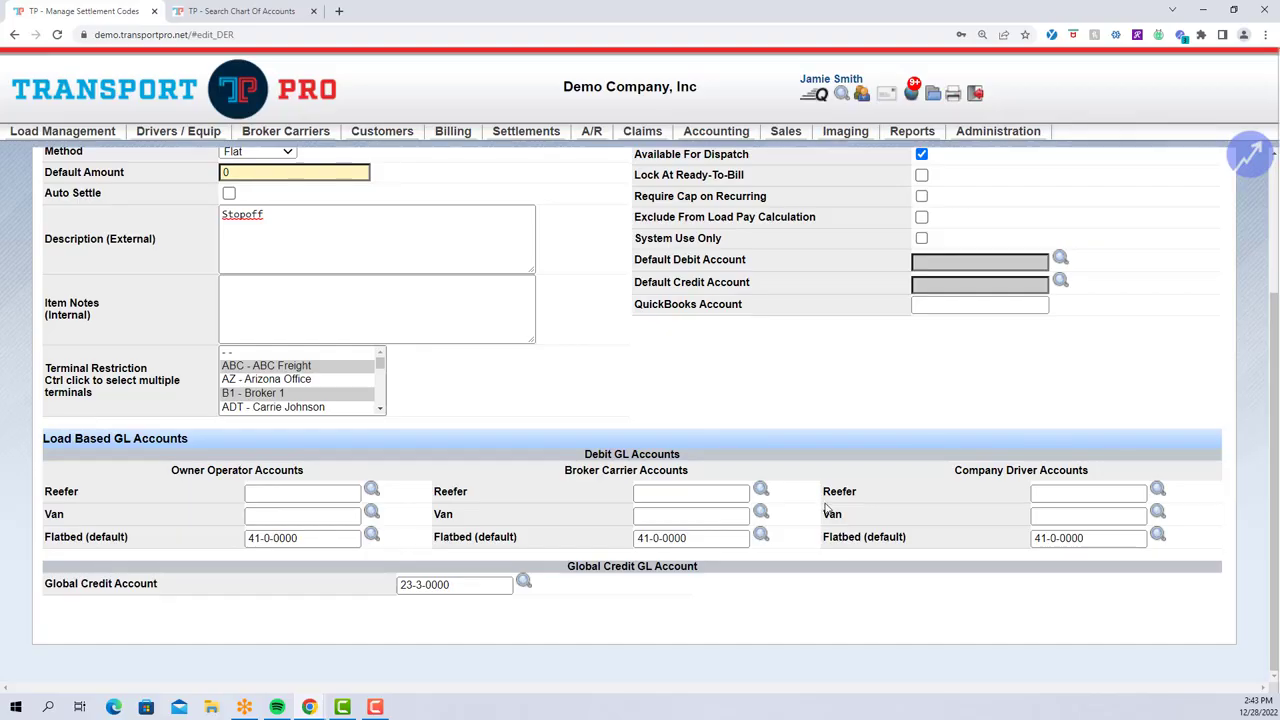
pyautogui.scroll(2, 825, 508)
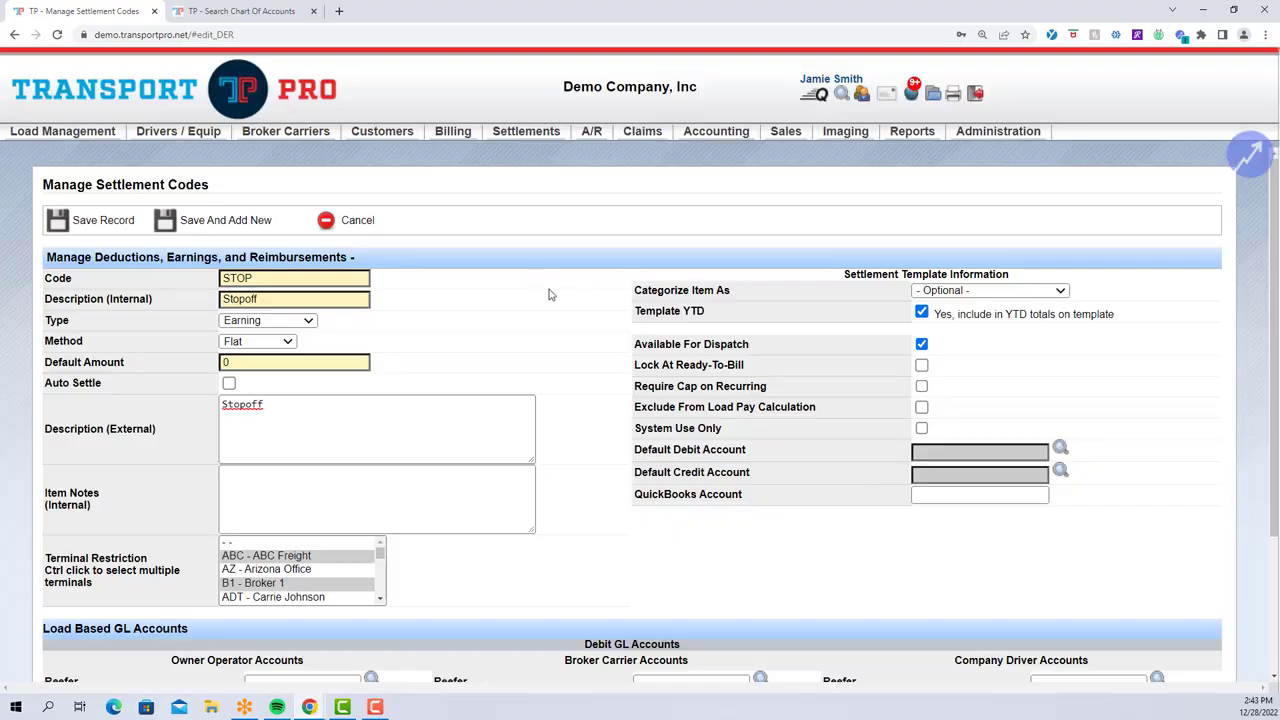
pyautogui.scroll(-2, 557, 292)
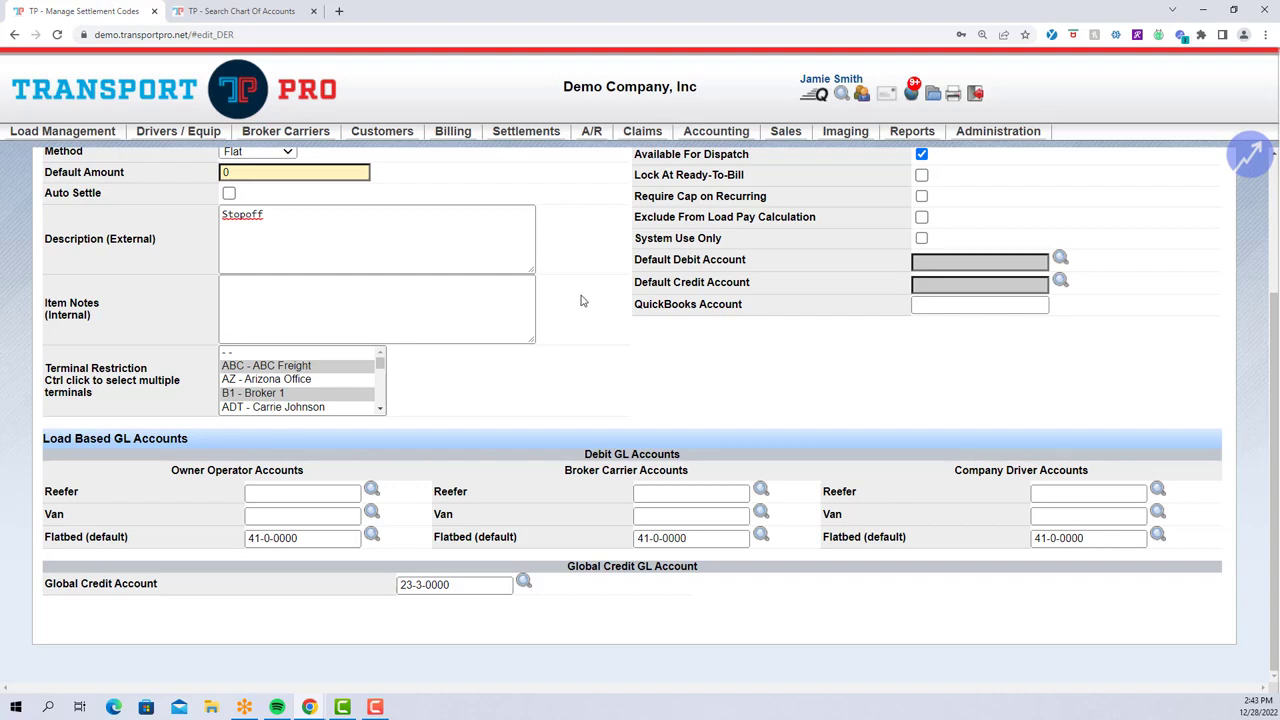
pyautogui.scroll(2, 580, 299)
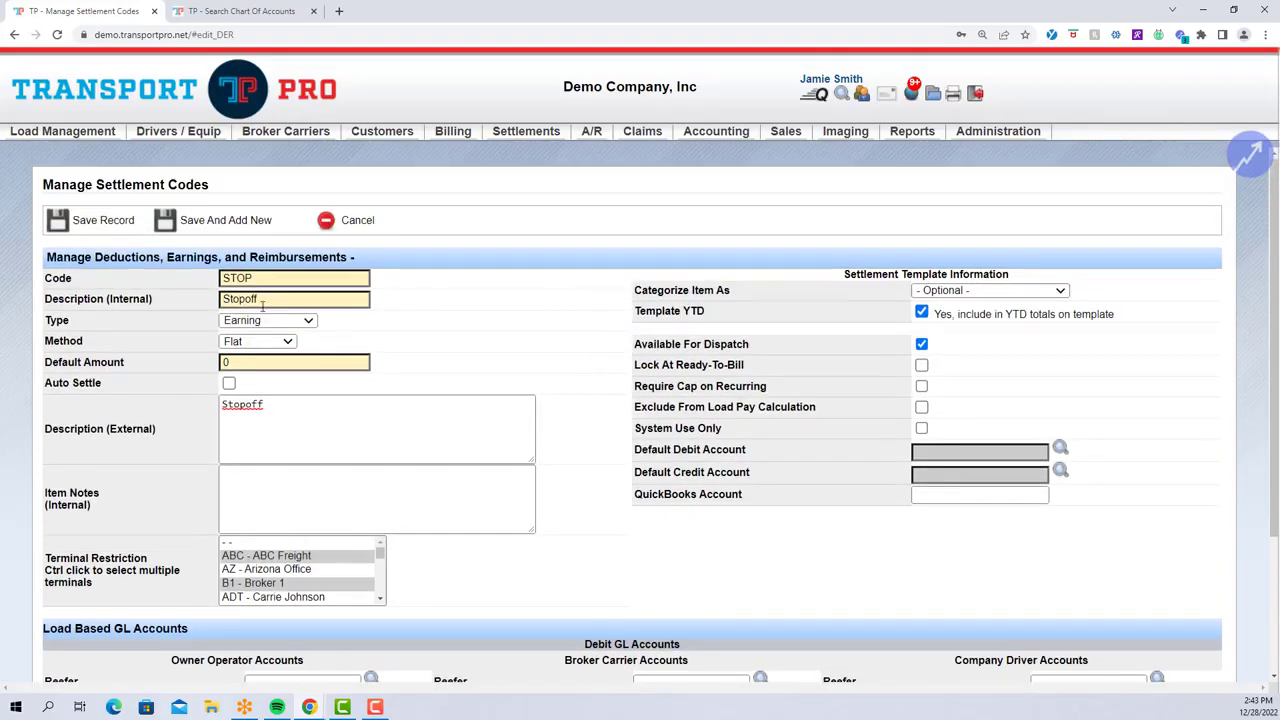
pyautogui.click(89, 236)
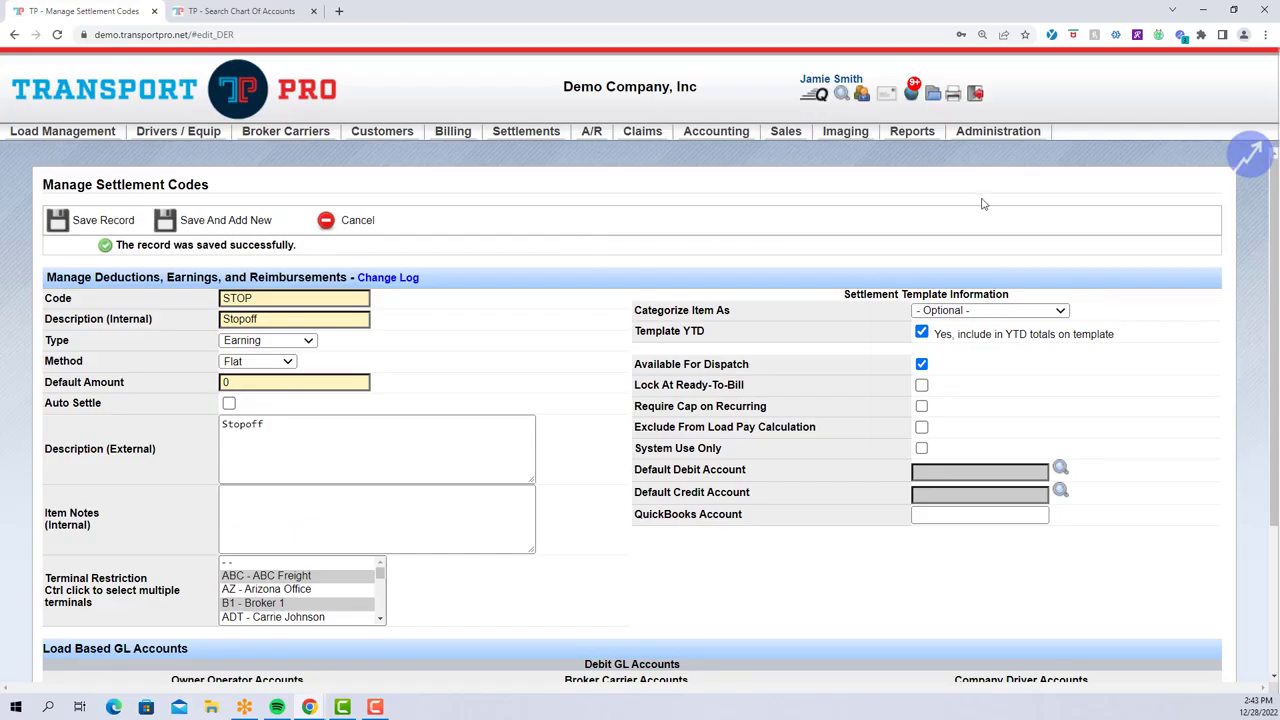
# Step: Search the billing codes without any filter and look through the list of existing codes
pyautogui.moveTo(1008, 140)
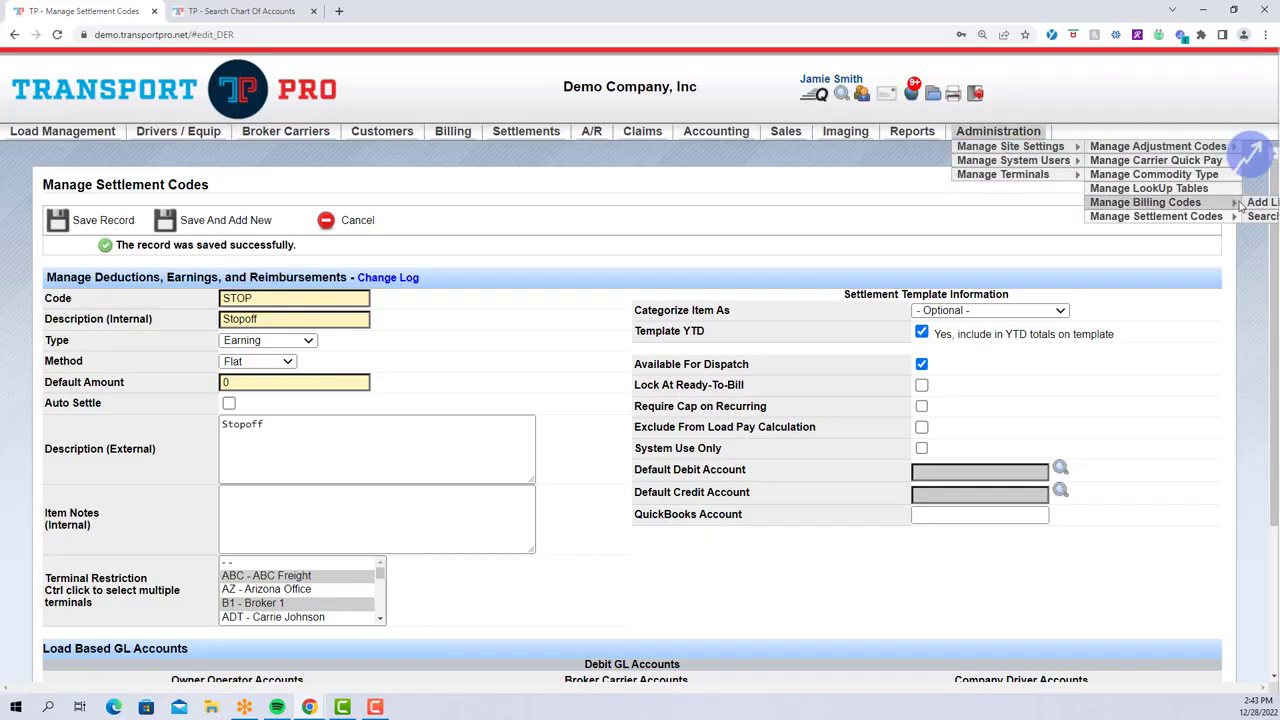
pyautogui.moveTo(1195, 203)
pyautogui.click(1257, 218)
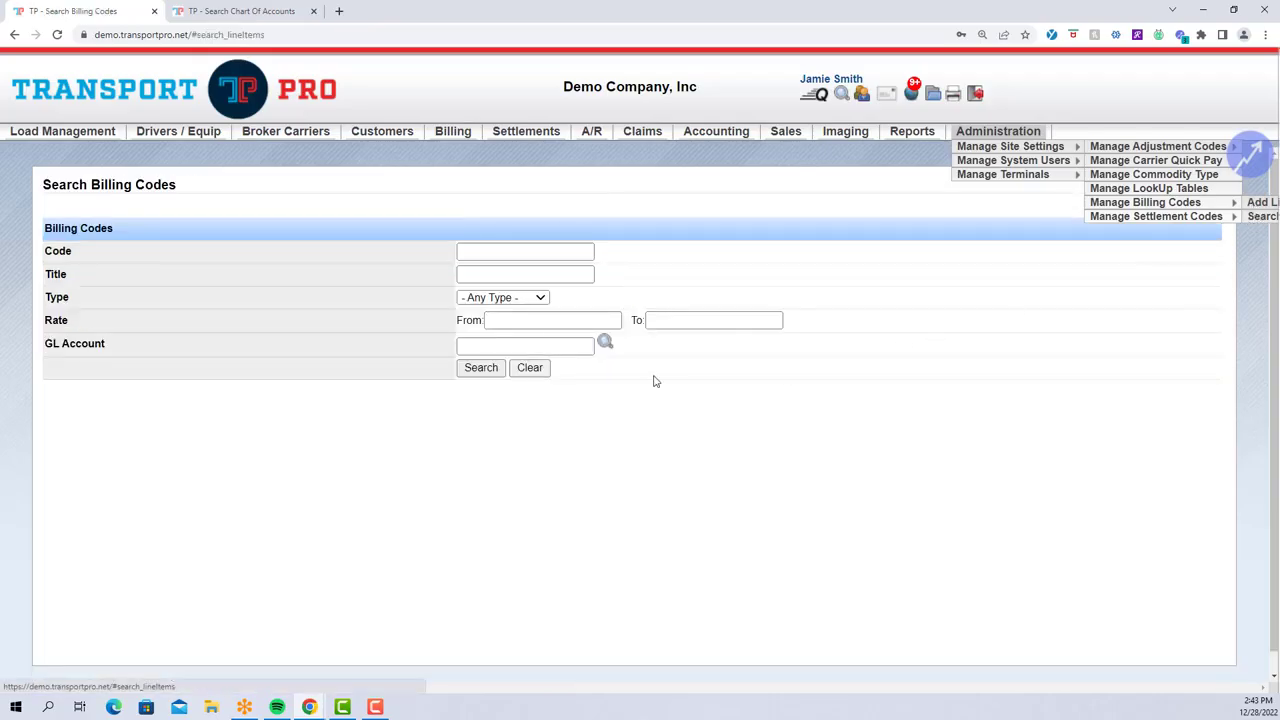
pyautogui.click(478, 368)
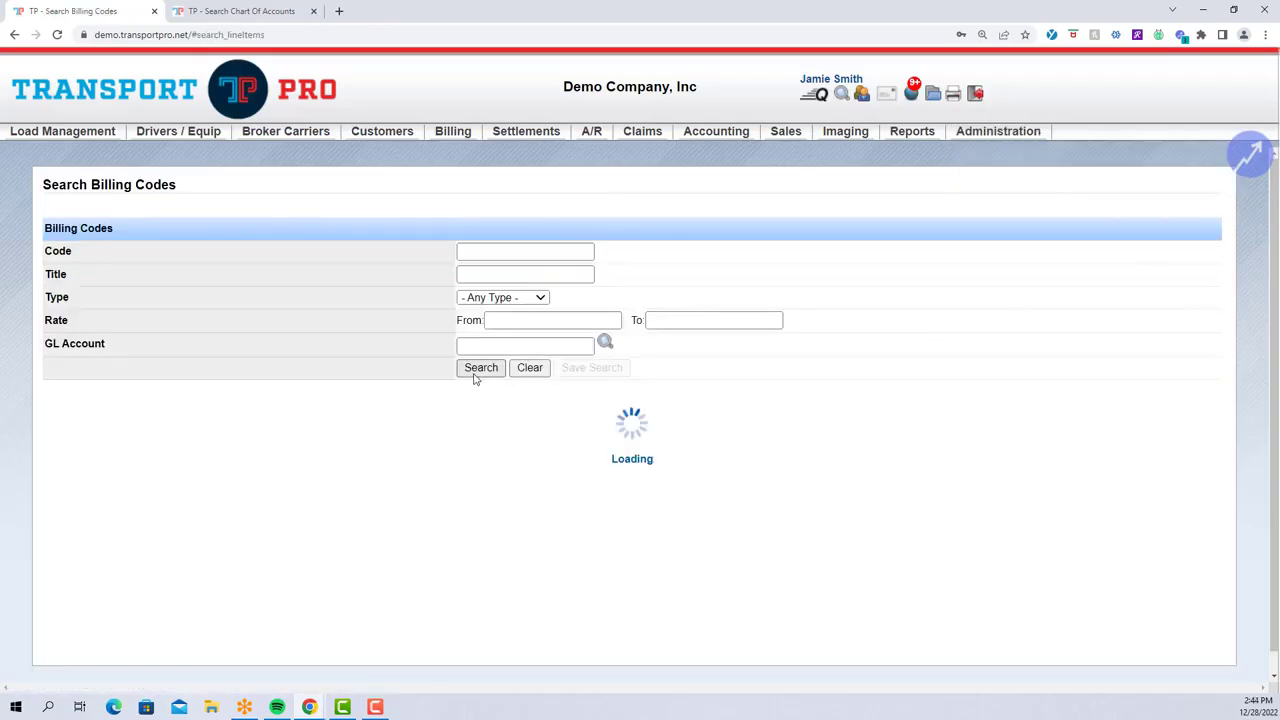
pyautogui.scroll(-2, 305, 396)
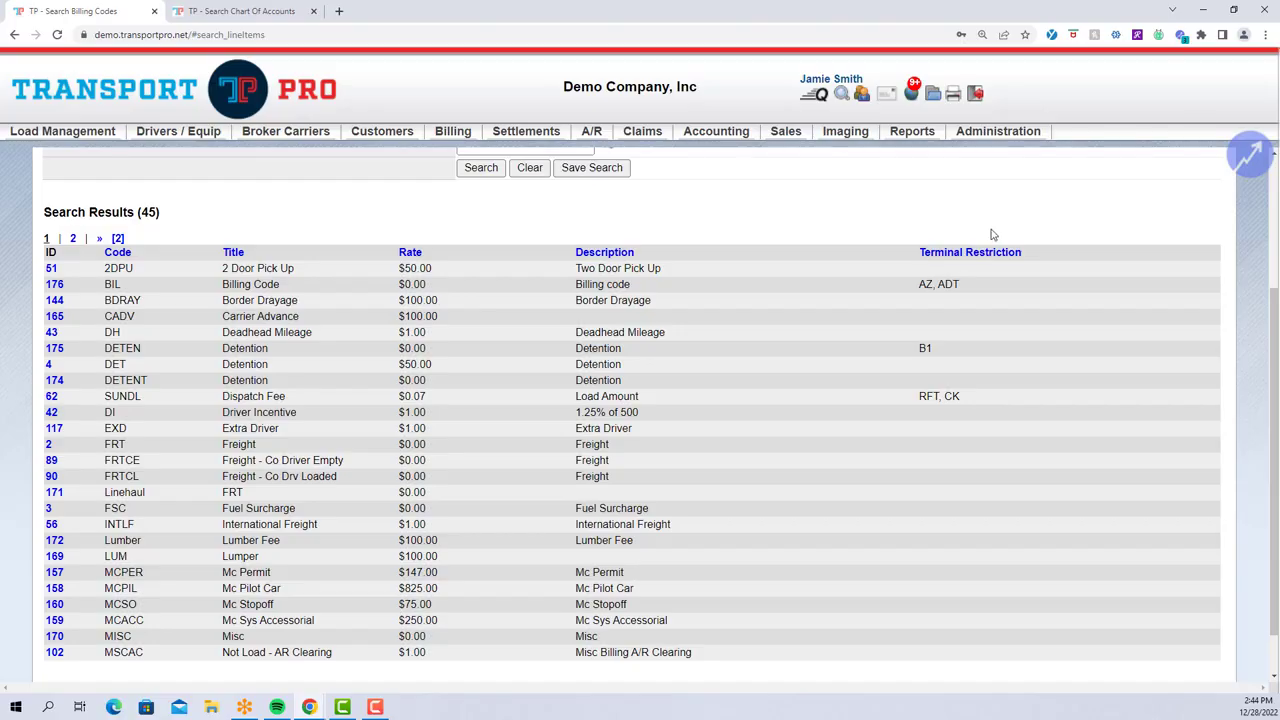
# Step: Start a new billing code line item and set its code to SC
pyautogui.moveTo(1019, 140)
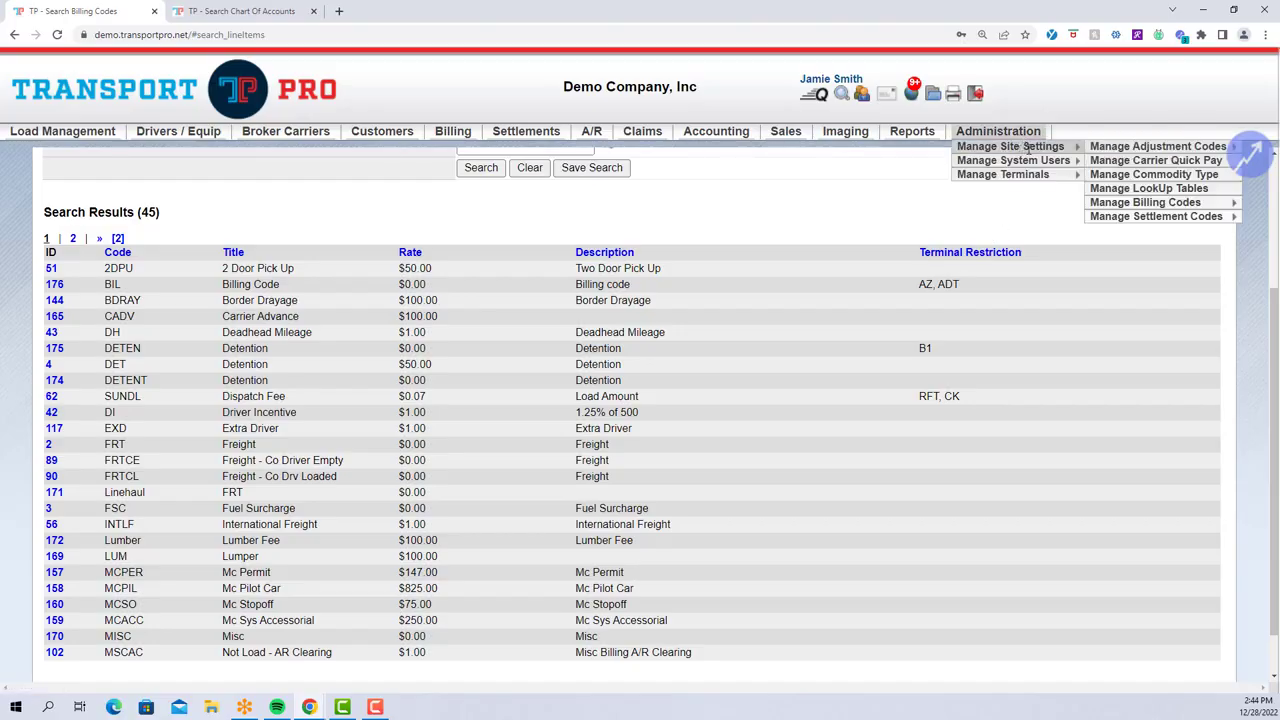
pyautogui.moveTo(1145, 202)
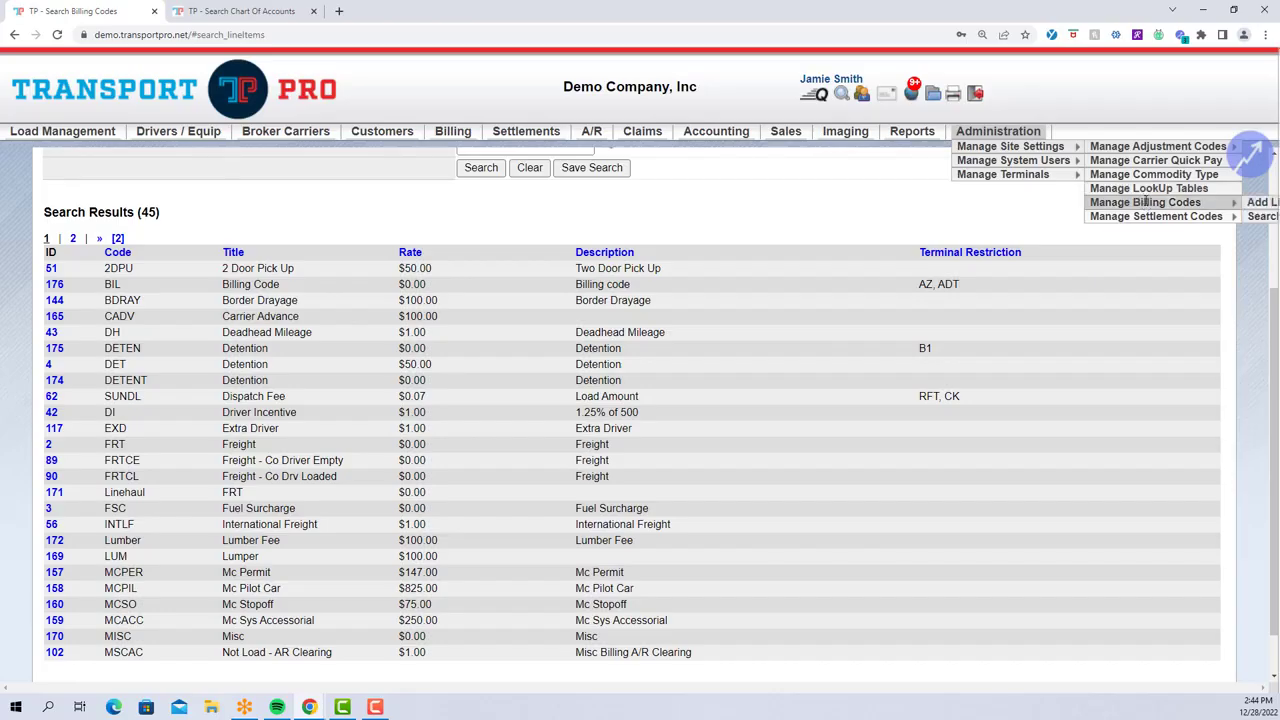
pyautogui.click(1262, 204)
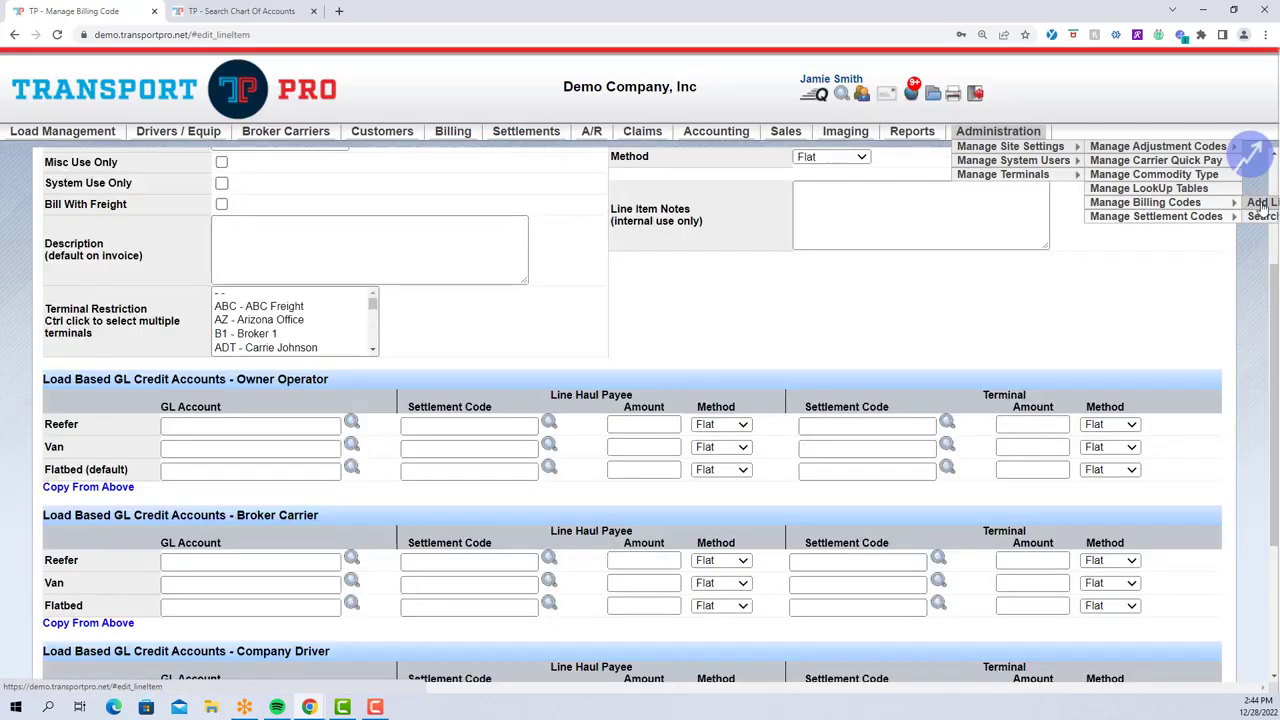
pyautogui.scroll(2, 952, 290)
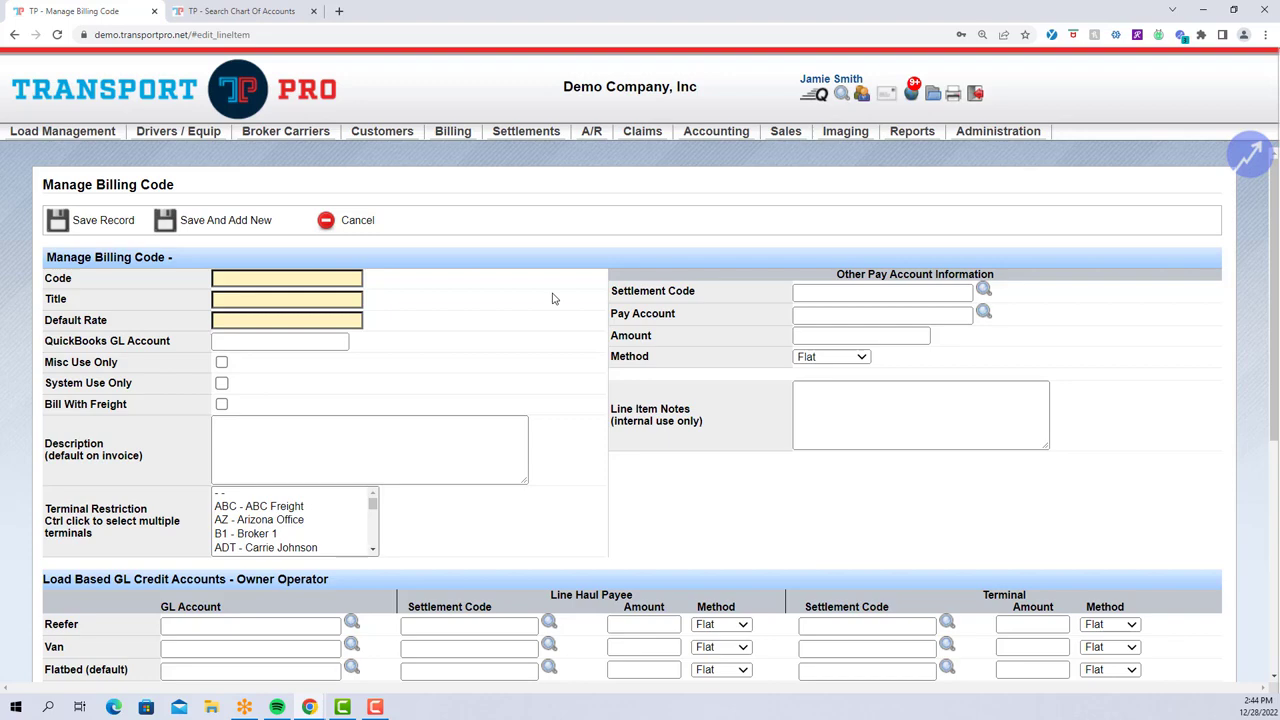
pyautogui.click(335, 281)
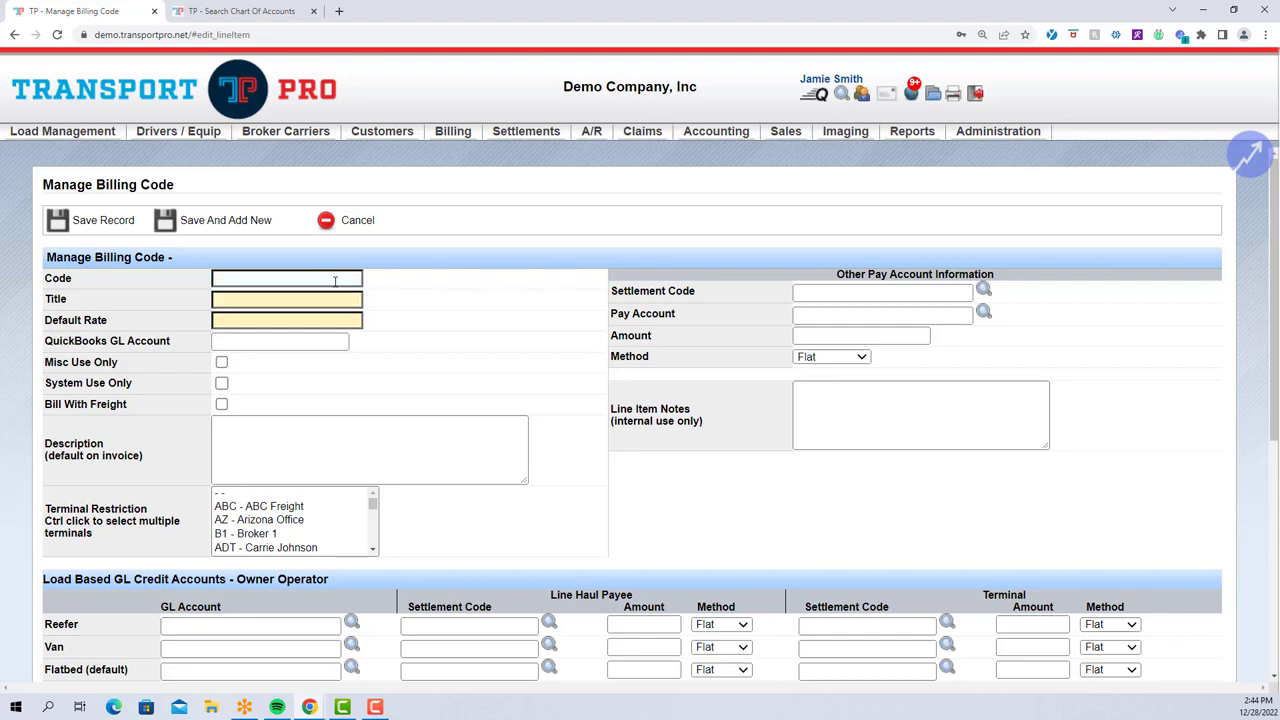
pyautogui.click(335, 281)
pyautogui.write('SC')
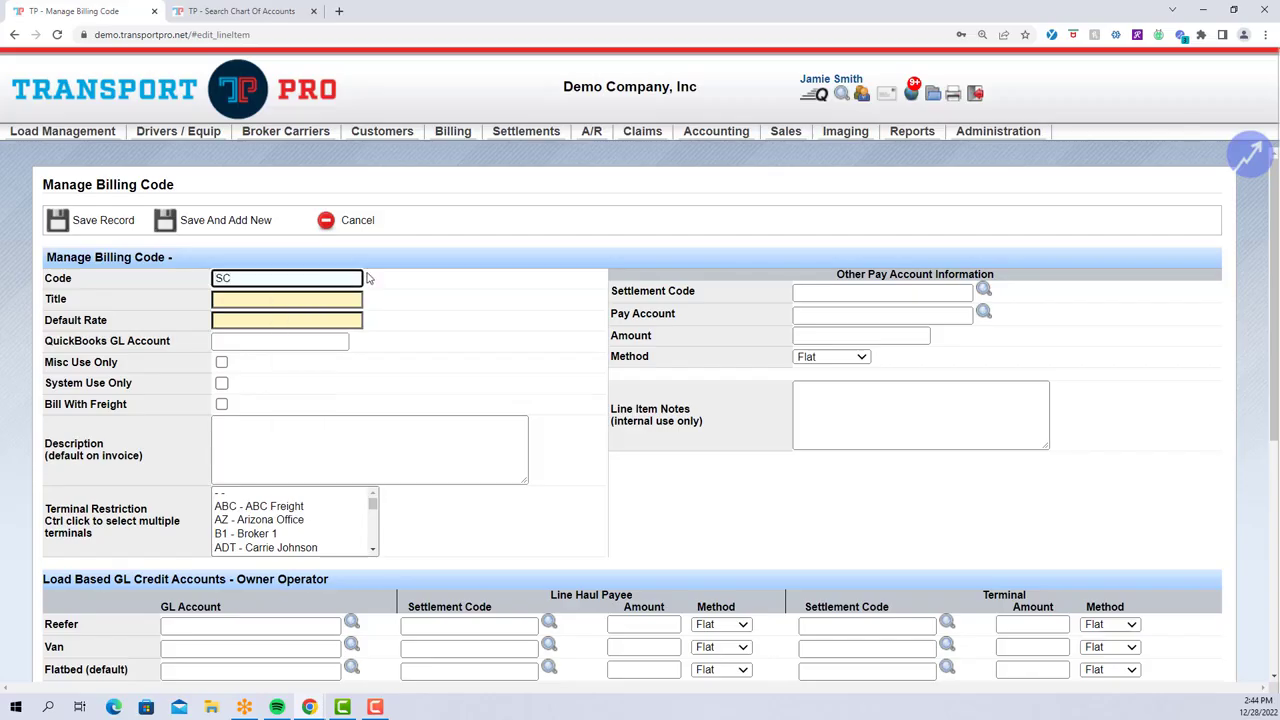
# Step: Title the new billing code Stop Charge and set its default rate to 0
pyautogui.click(354, 298)
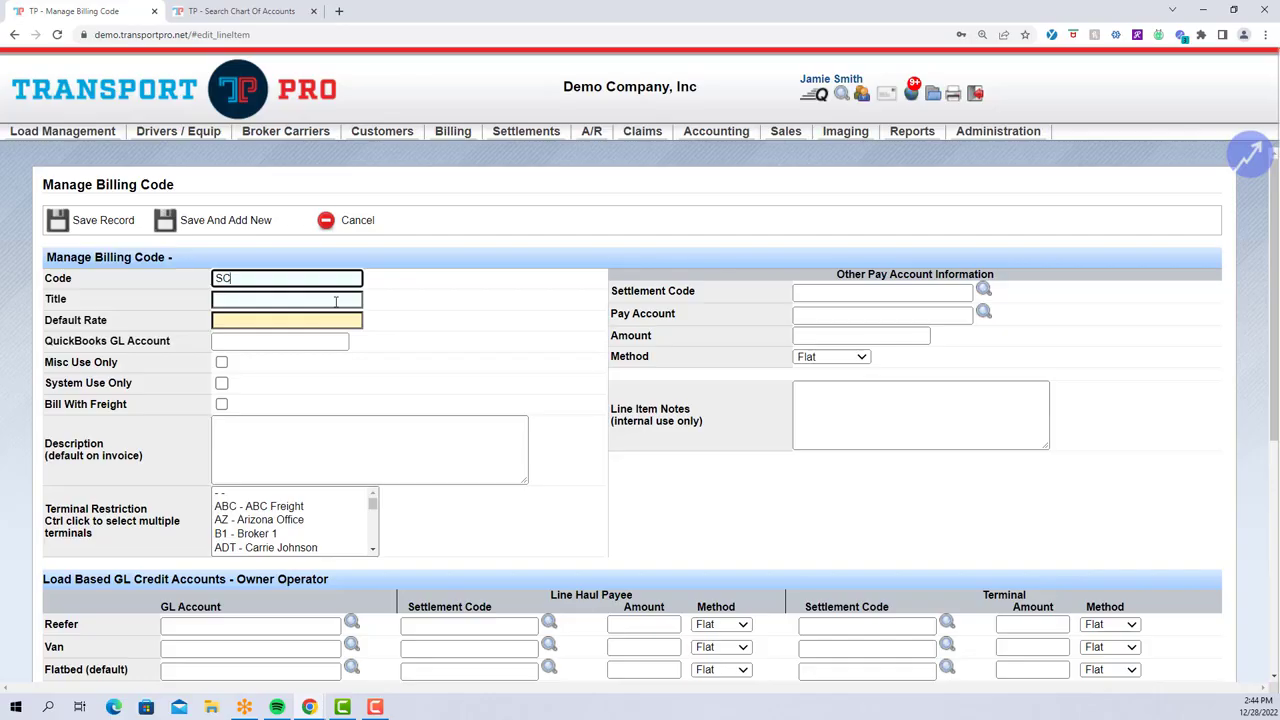
pyautogui.click(336, 300)
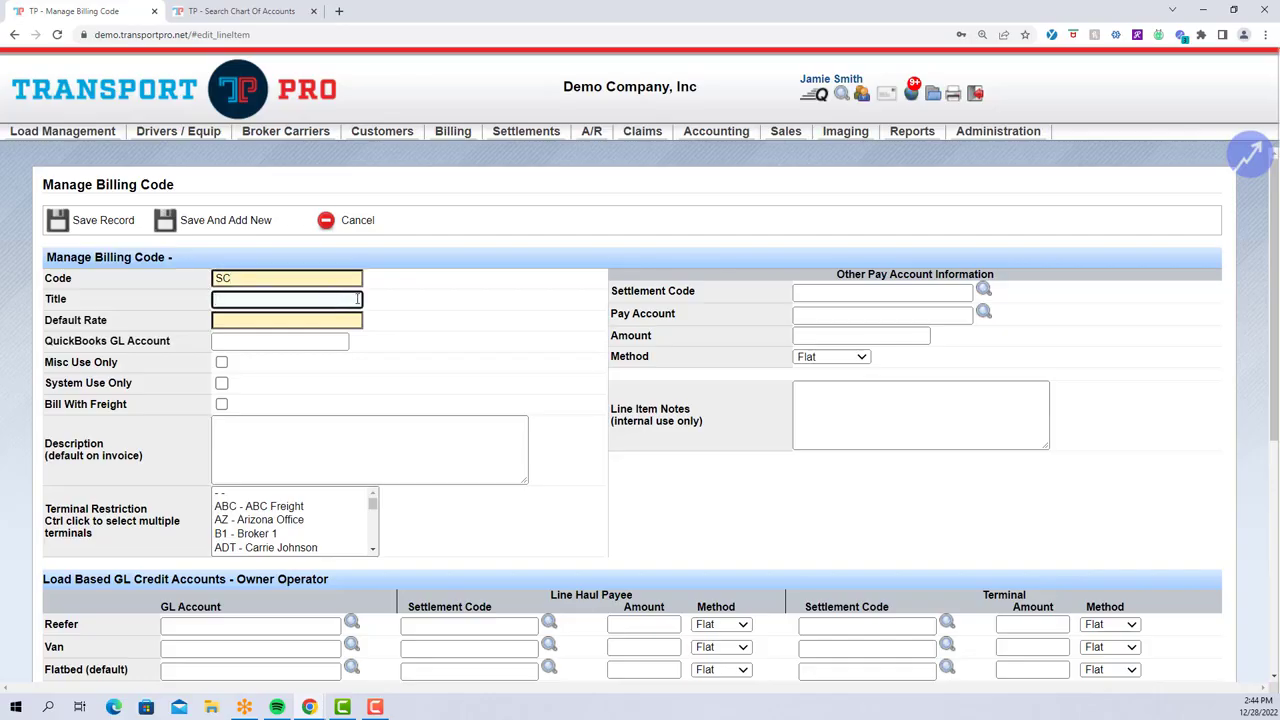
pyautogui.write('Stop Charge')
pyautogui.click(378, 311)
pyautogui.click(311, 320)
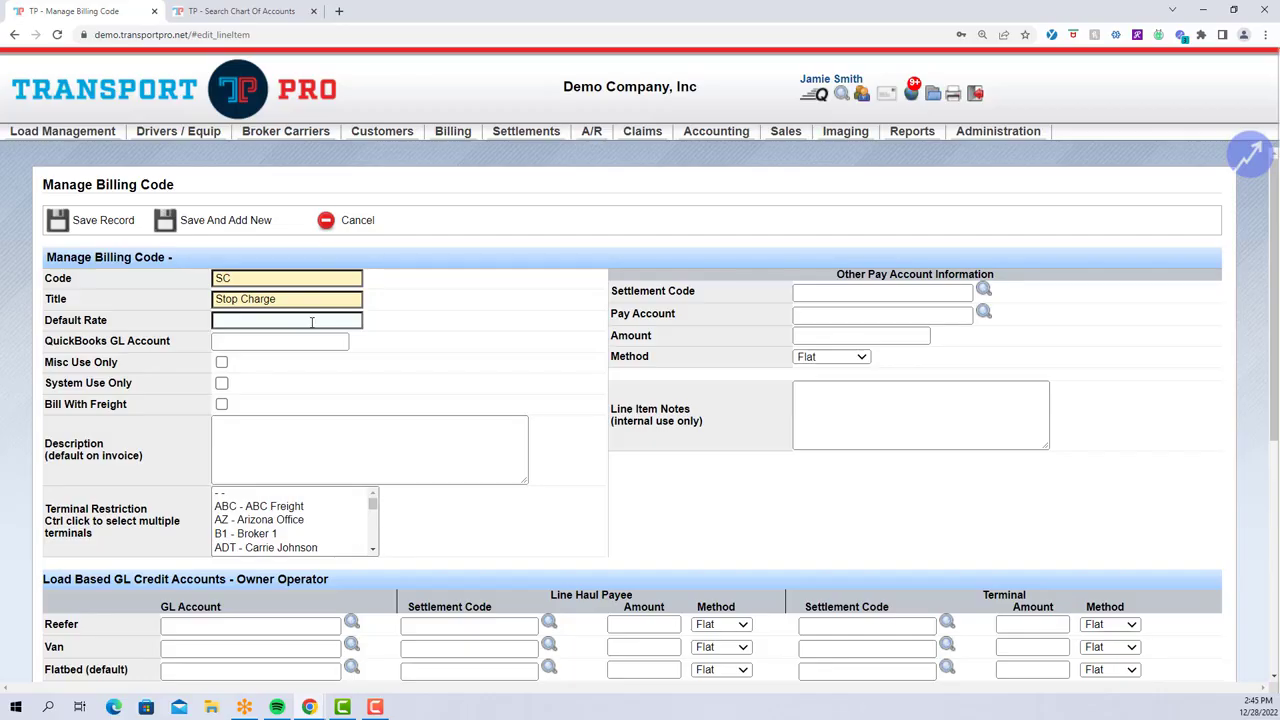
pyautogui.click(312, 321)
pyautogui.write('0')
# Step: Examine the billing code's Misc Use Only, System Use Only and Bill With Freight options, leaving them unchecked
pyautogui.scroll(-1, 518, 362)
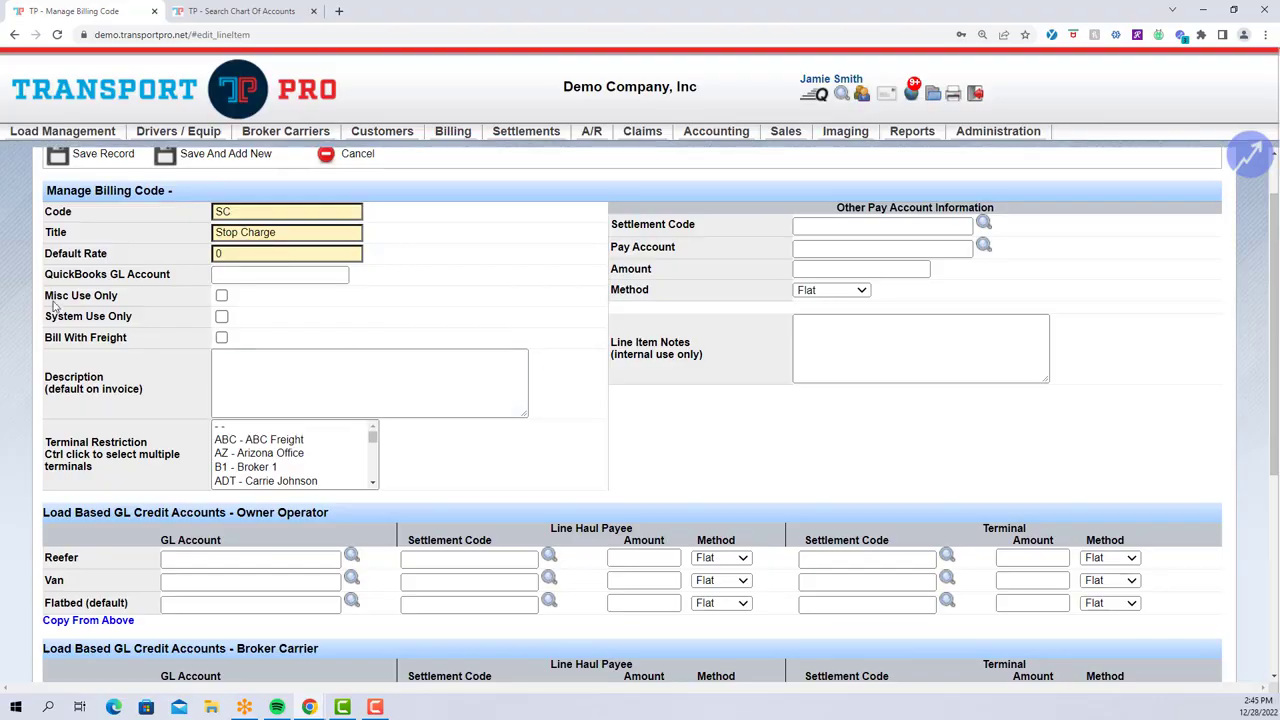
pyautogui.moveTo(46, 296); pyautogui.dragTo(127, 299)
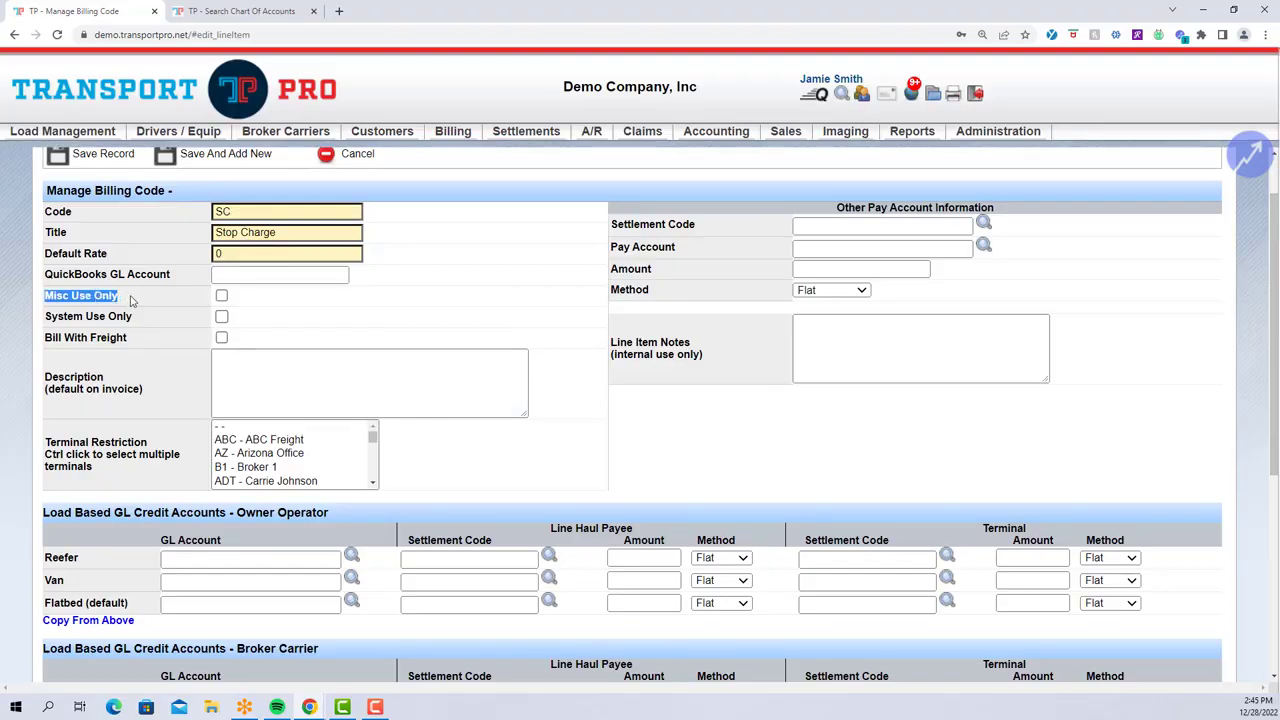
pyautogui.click(266, 301)
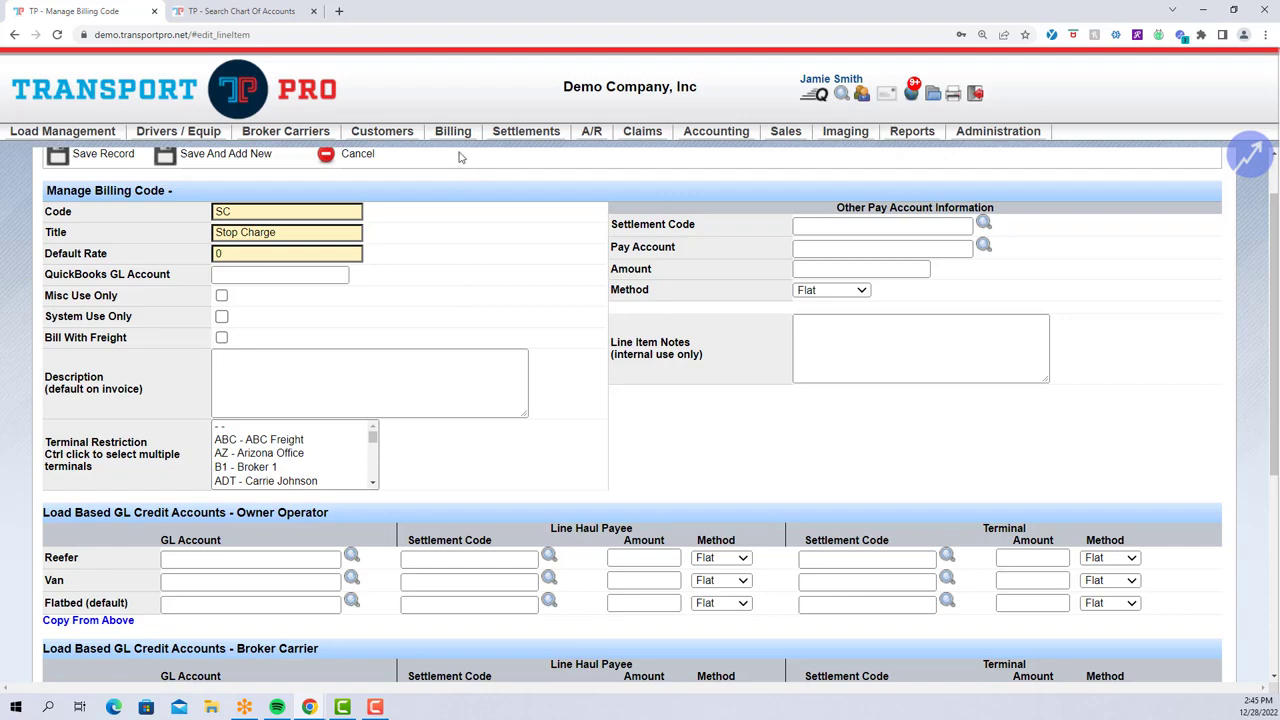
pyautogui.moveTo(463, 138)
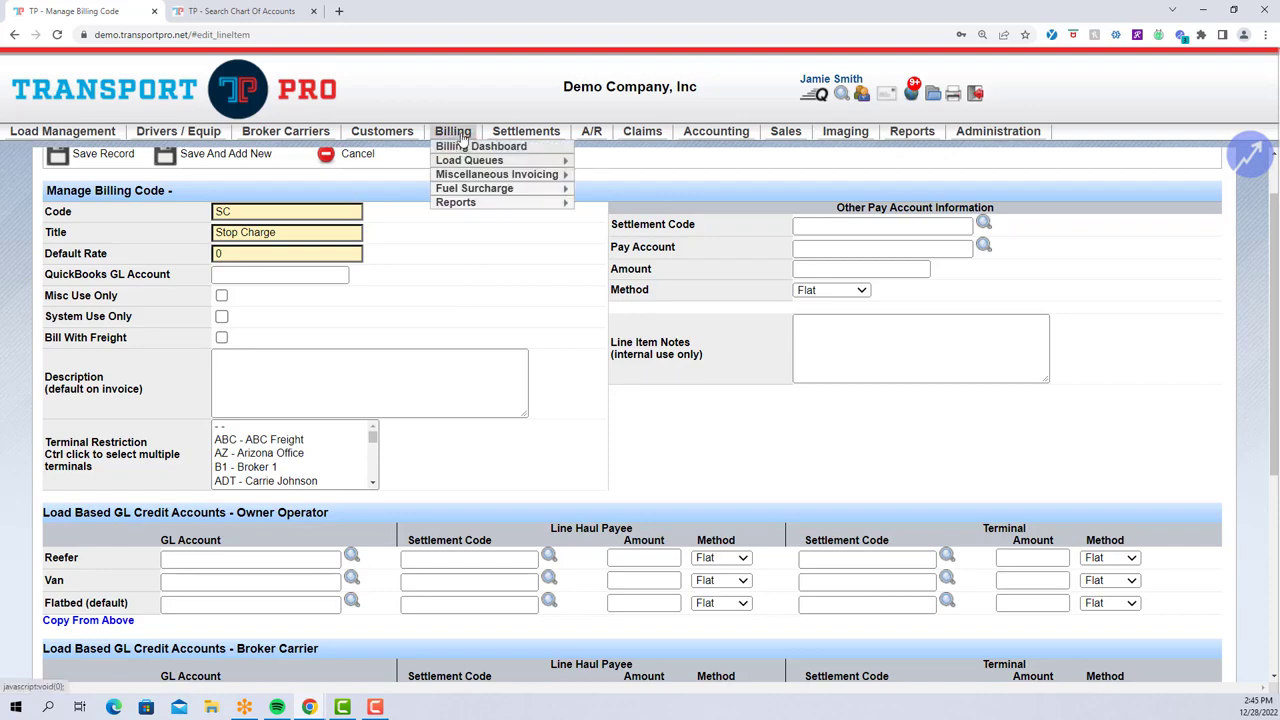
pyautogui.moveTo(465, 172)
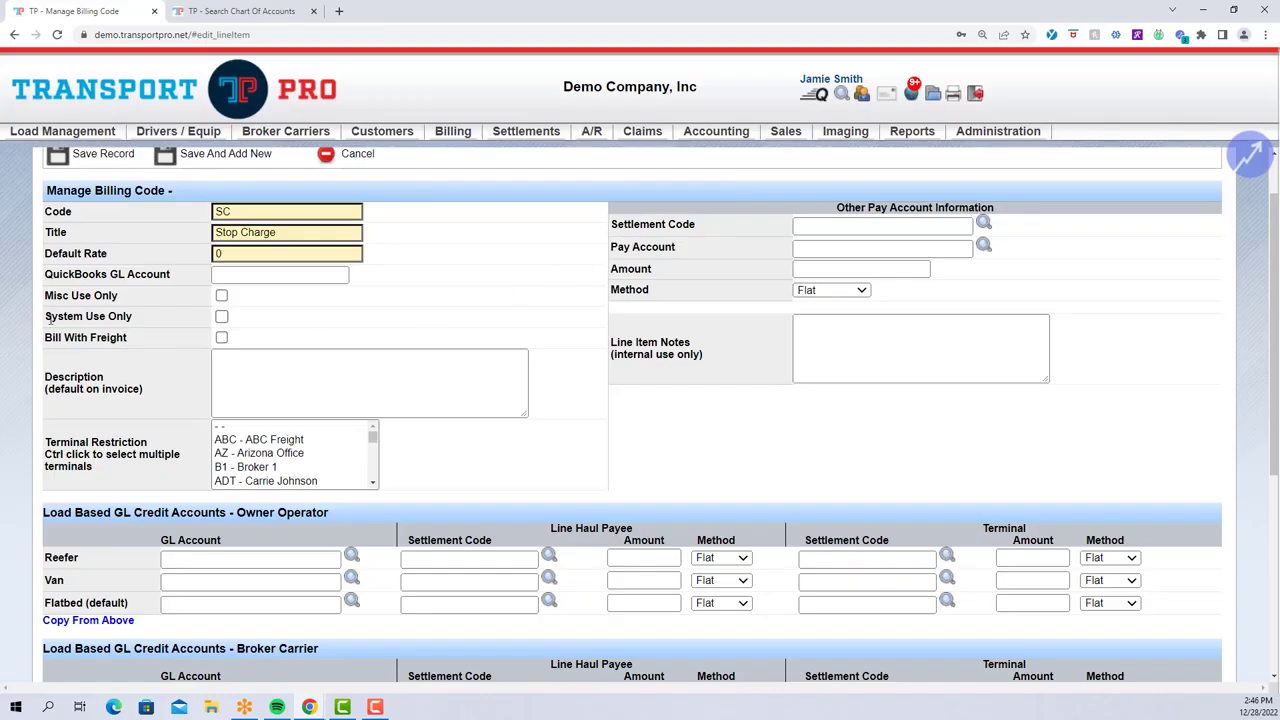
pyautogui.moveTo(47, 318); pyautogui.dragTo(147, 323)
pyautogui.click(164, 323)
pyautogui.moveTo(45, 339); pyautogui.dragTo(150, 345)
pyautogui.click(150, 345)
pyautogui.click(221, 339)
pyautogui.click(221, 339)
# Step: Open a new load entry form in the chart of accounts browser tab and go to its billing line items
pyautogui.click(217, 12)
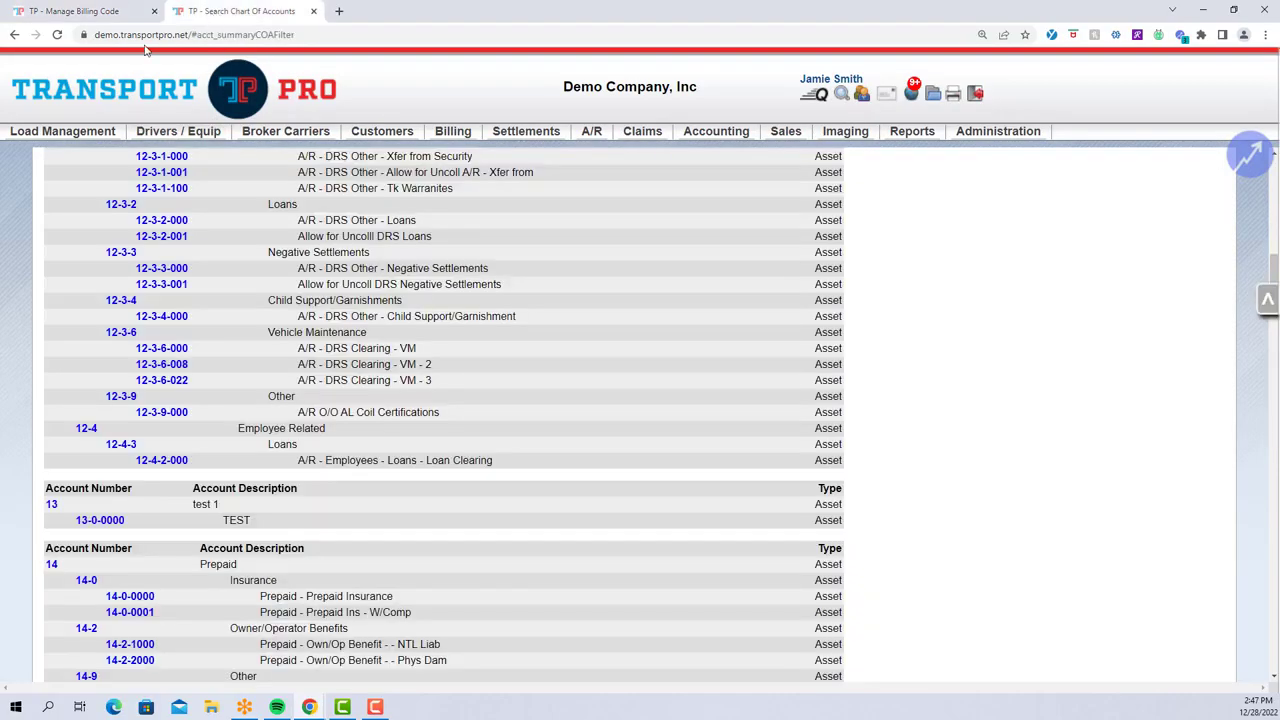
pyautogui.moveTo(40, 128)
pyautogui.click(47, 174)
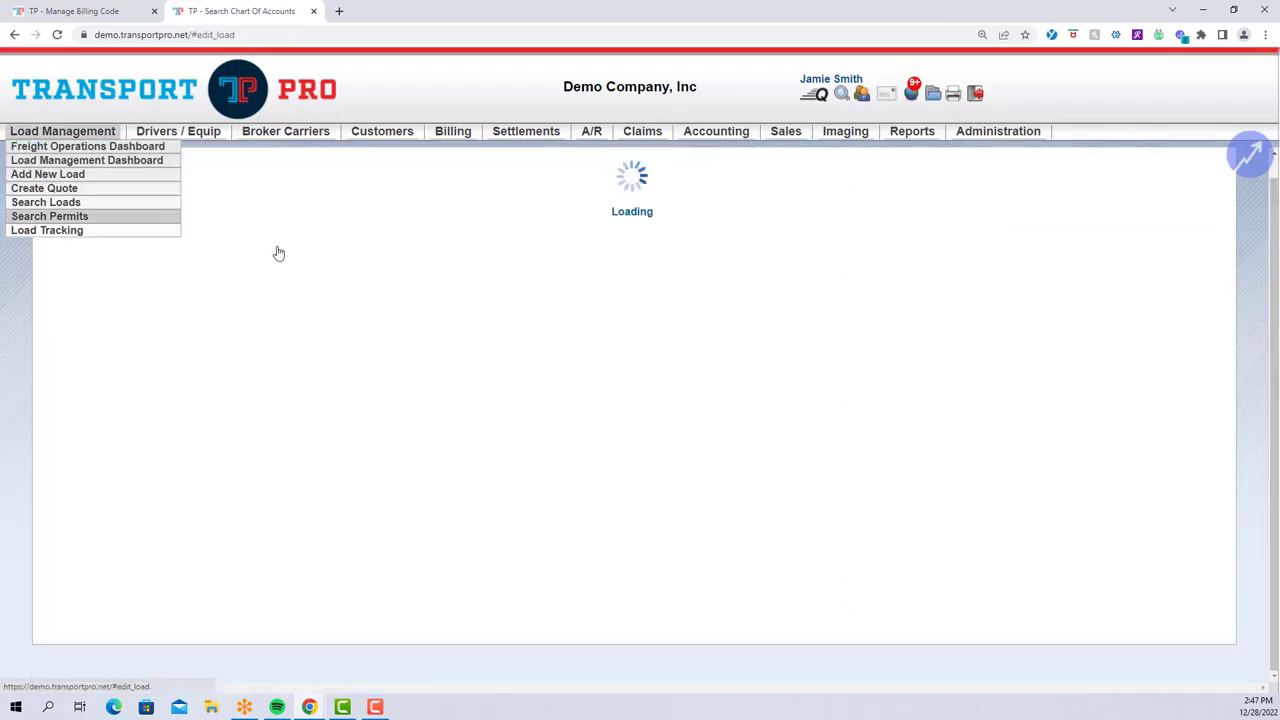
pyautogui.scroll(-5, 817, 460)
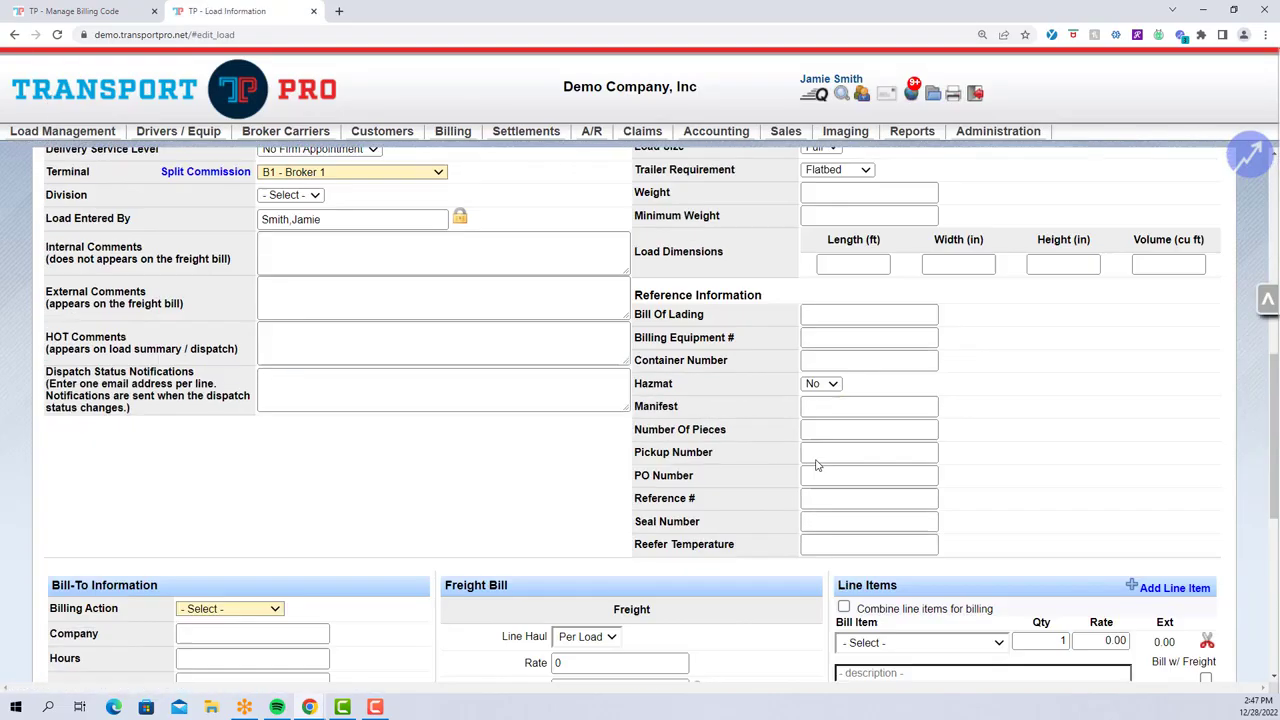
pyautogui.scroll(-3, 817, 464)
# Step: Set the load's first line item to CADV - Carrier Advance and mark it Bill w/ Freight
pyautogui.click(869, 279)
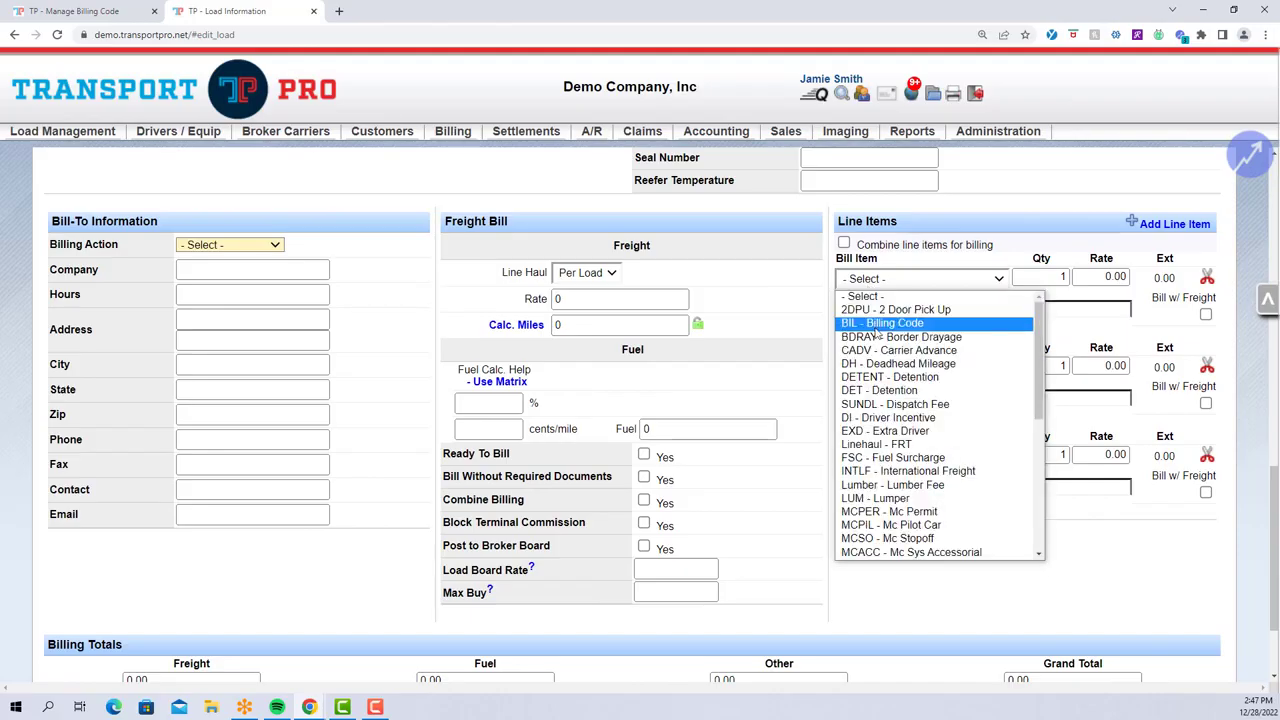
pyautogui.click(878, 350)
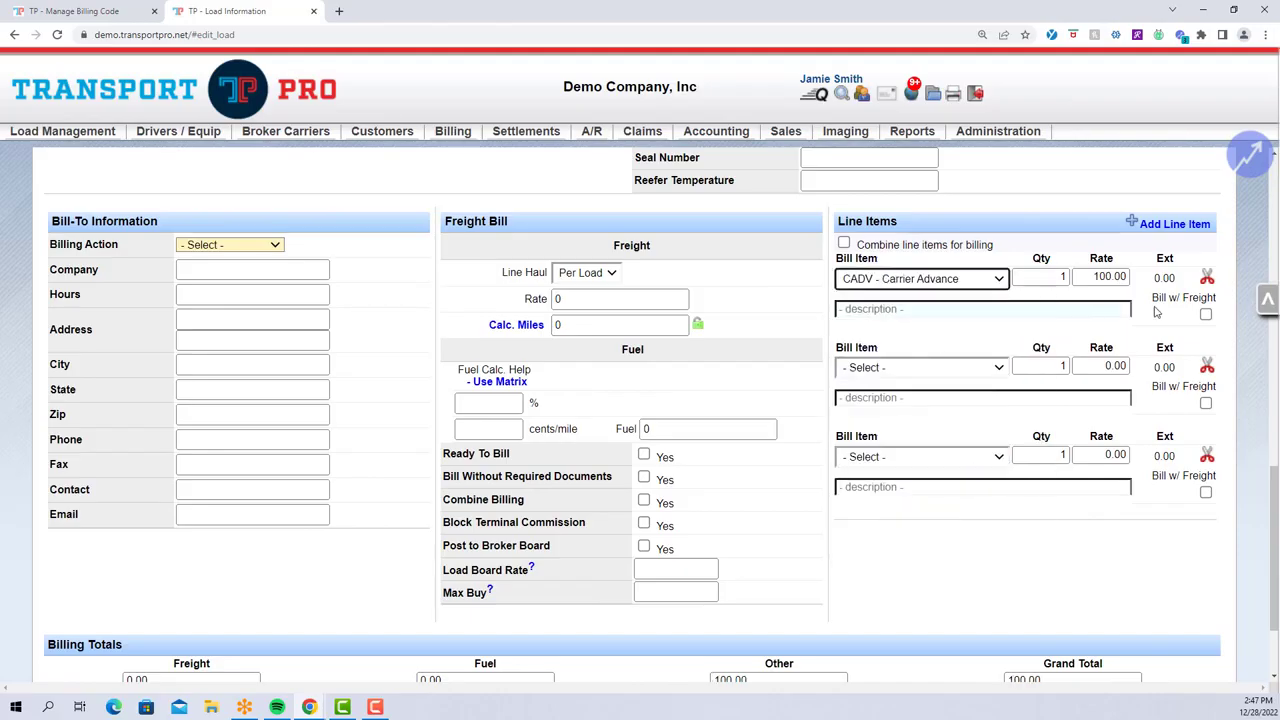
pyautogui.click(1205, 314)
pyautogui.moveTo(1155, 298); pyautogui.dragTo(1220, 303)
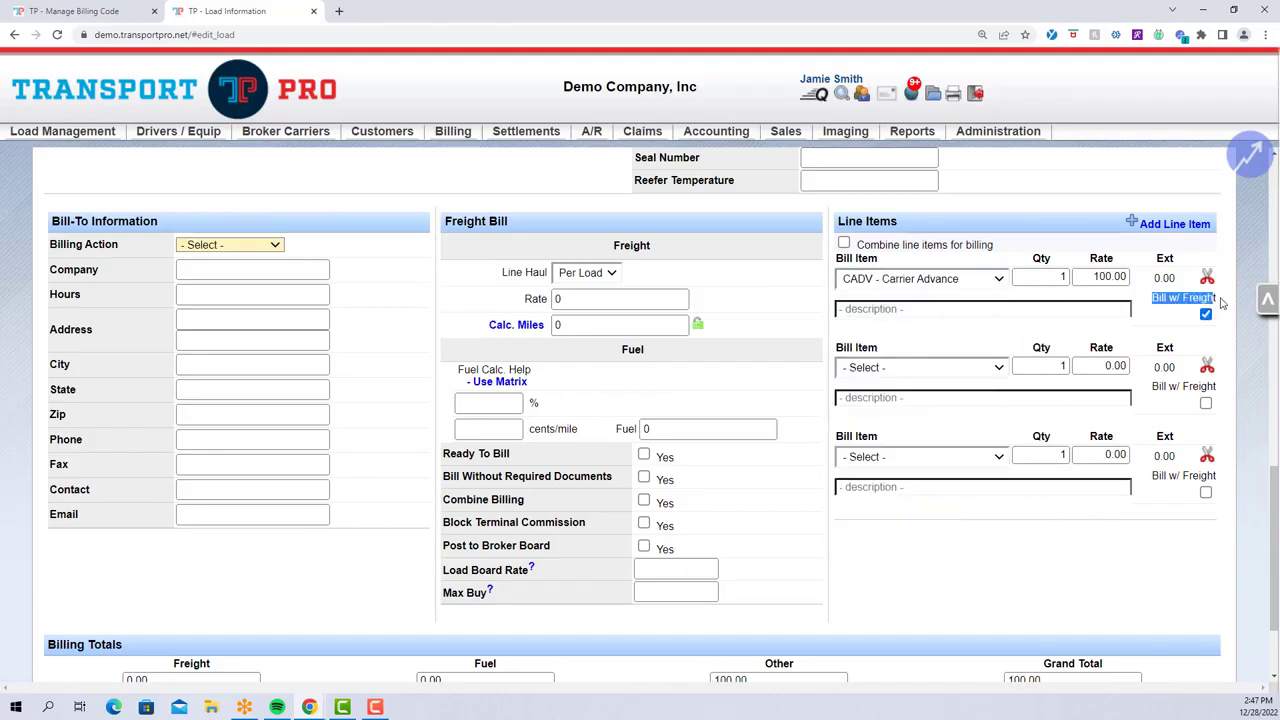
pyautogui.click(1198, 300)
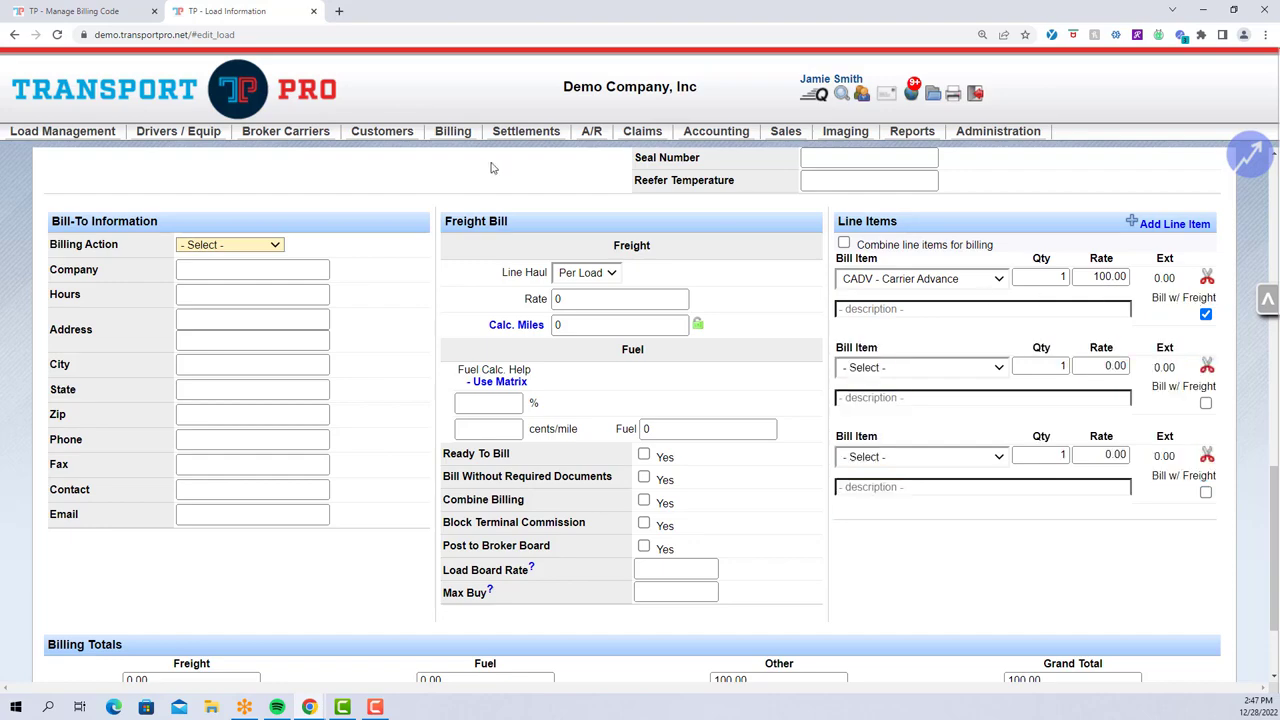
# Step: Return to the new billing code and enter Stop Charge as its default invoice description
pyautogui.click(75, 11)
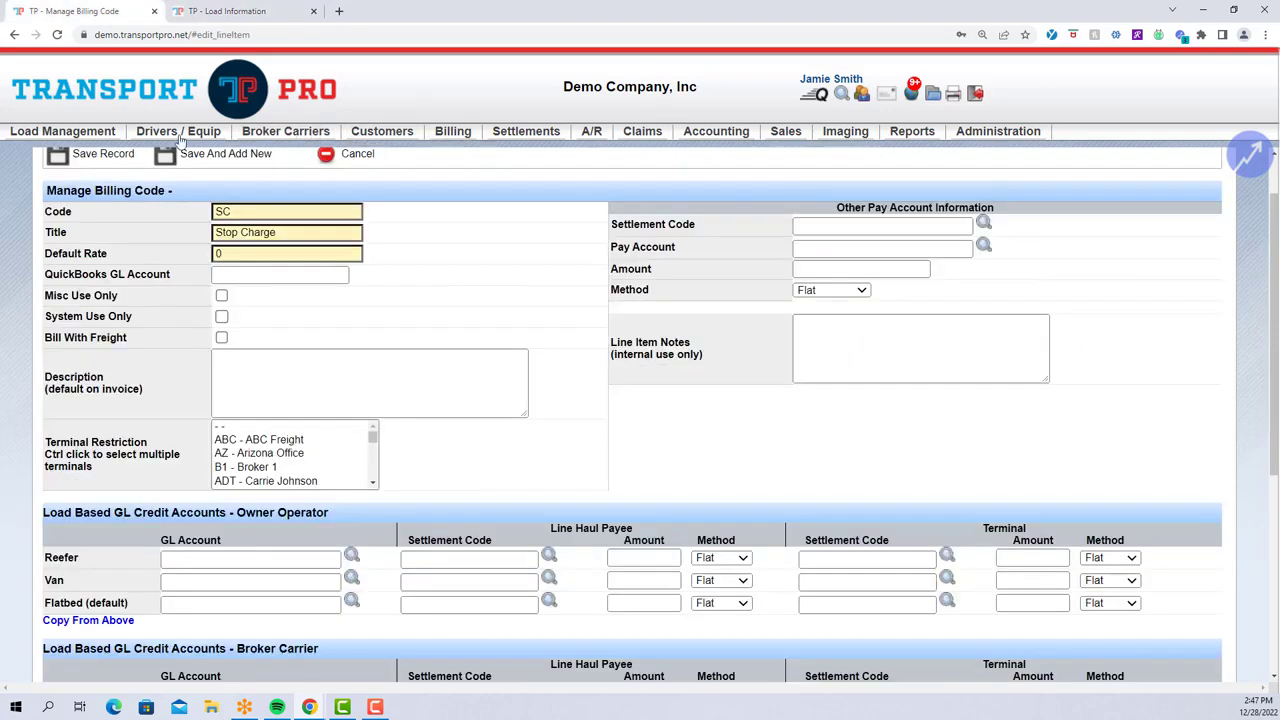
pyautogui.click(273, 360)
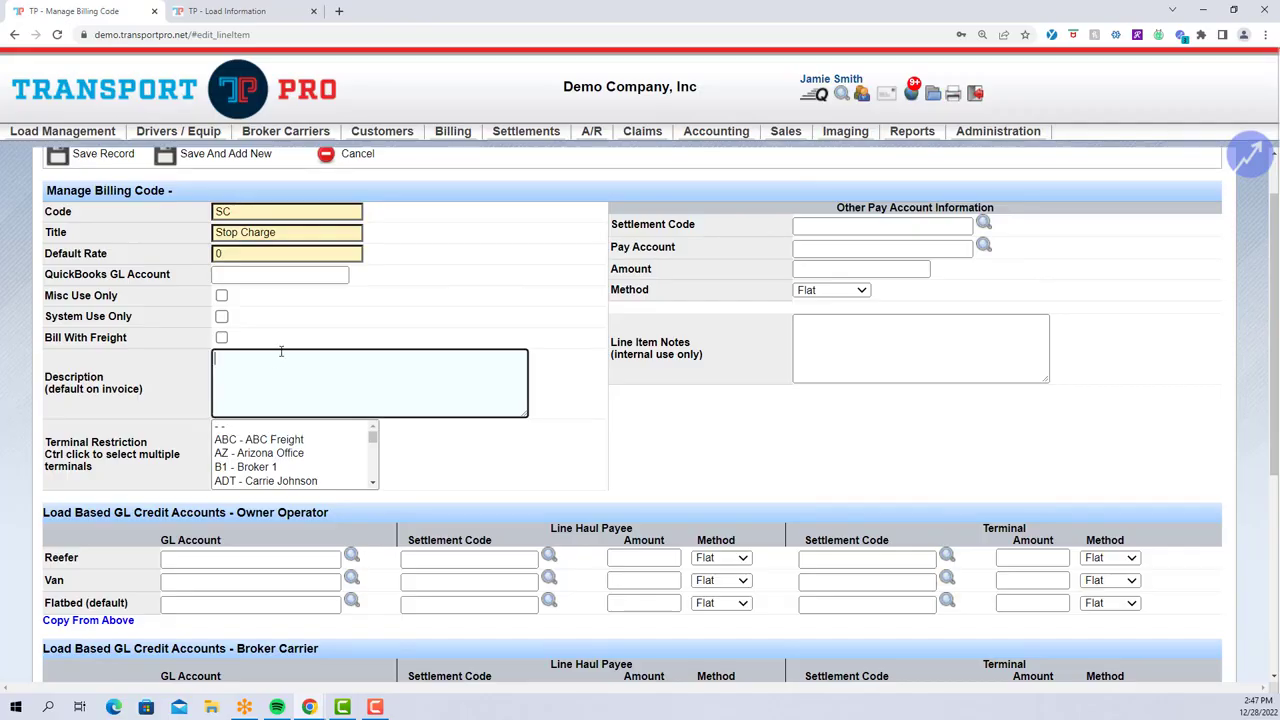
pyautogui.write('Stop Charge')
pyautogui.click(568, 379)
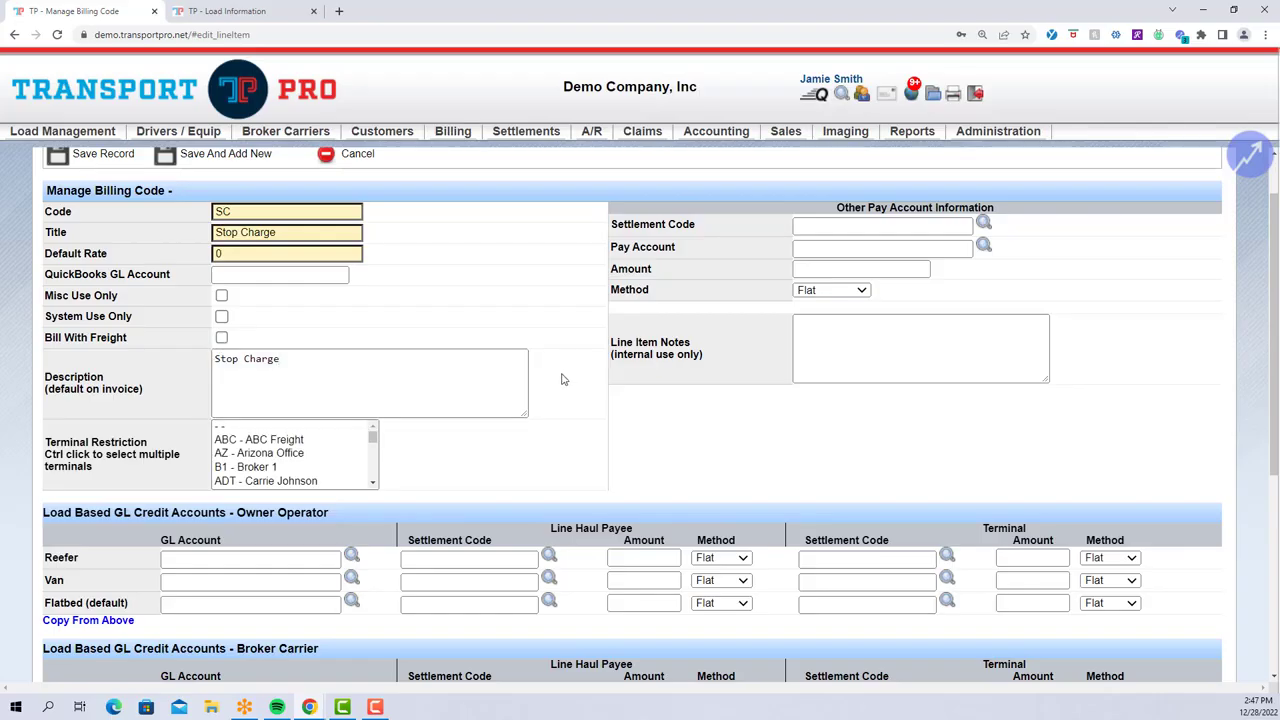
# Step: Restrict the billing code to the ABC - ABC Freight, AZ - Arizona Office and ADT terminals
pyautogui.scroll(-1, 562, 379)
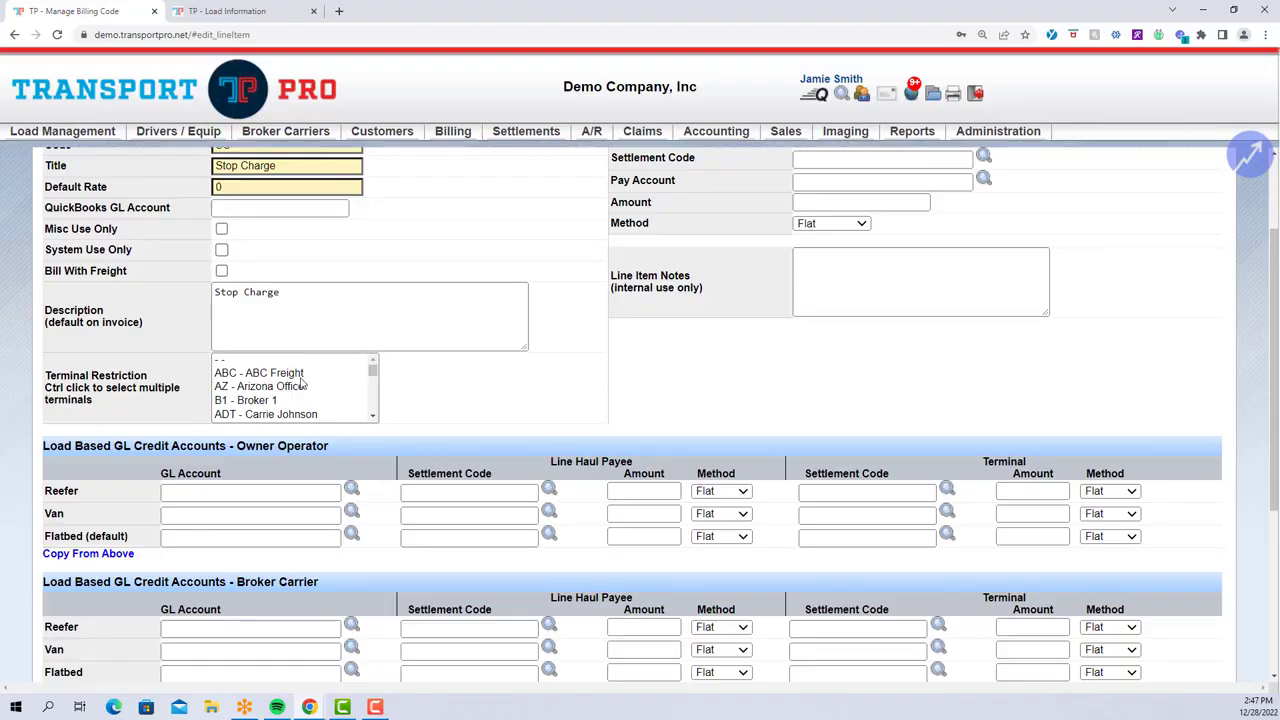
pyautogui.click(301, 380)
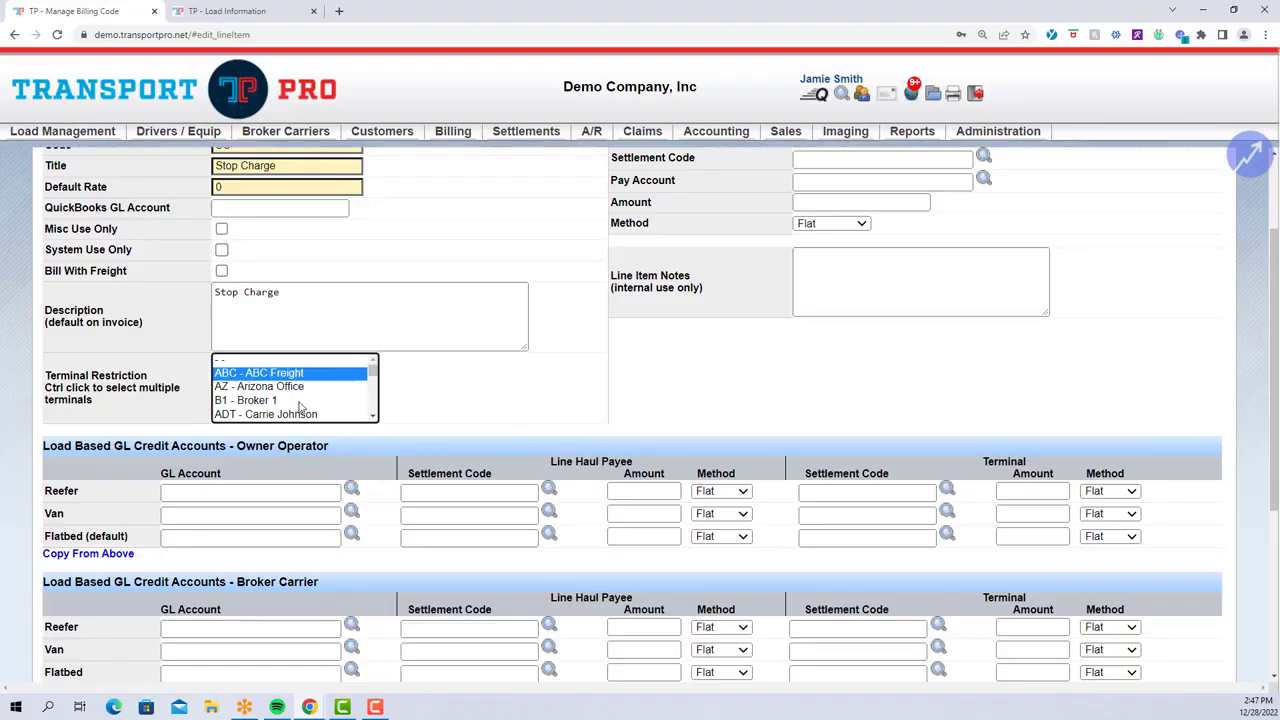
pyautogui.keyDown('ctrl'); pyautogui.click(300, 387); pyautogui.keyUp('ctrl')
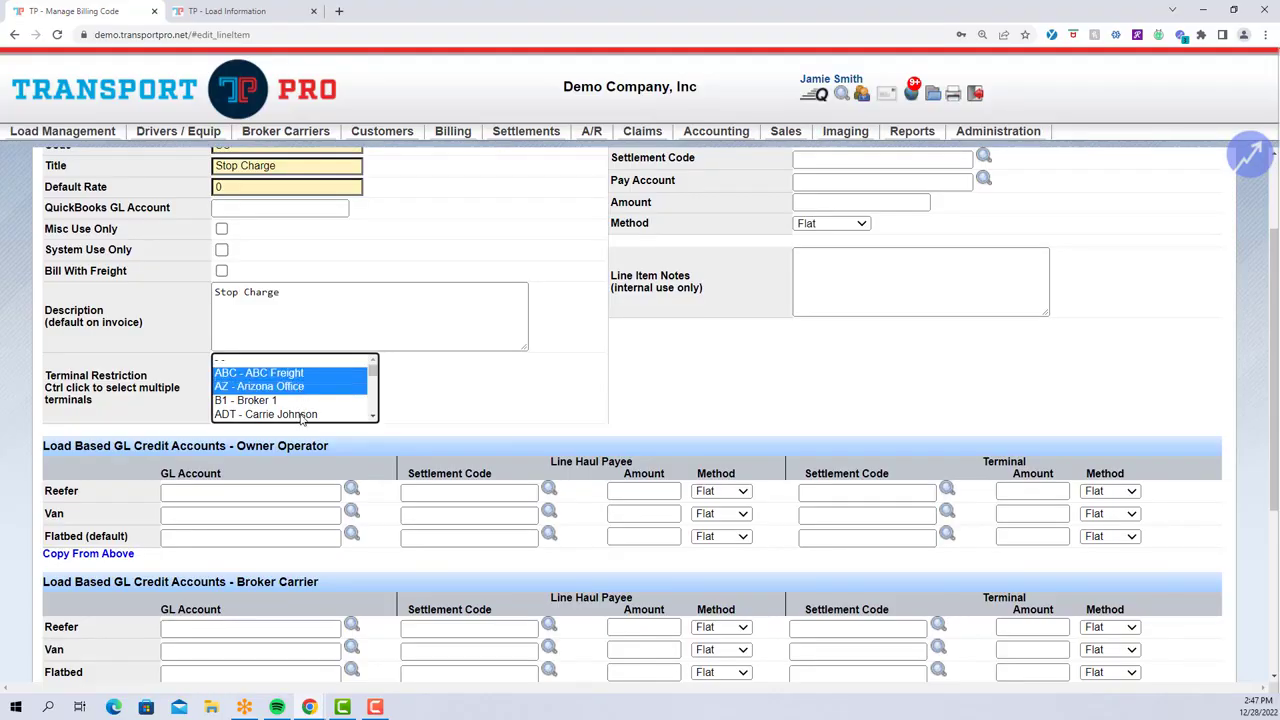
pyautogui.keyDown('ctrl'); pyautogui.click(300, 414); pyautogui.keyUp('ctrl')
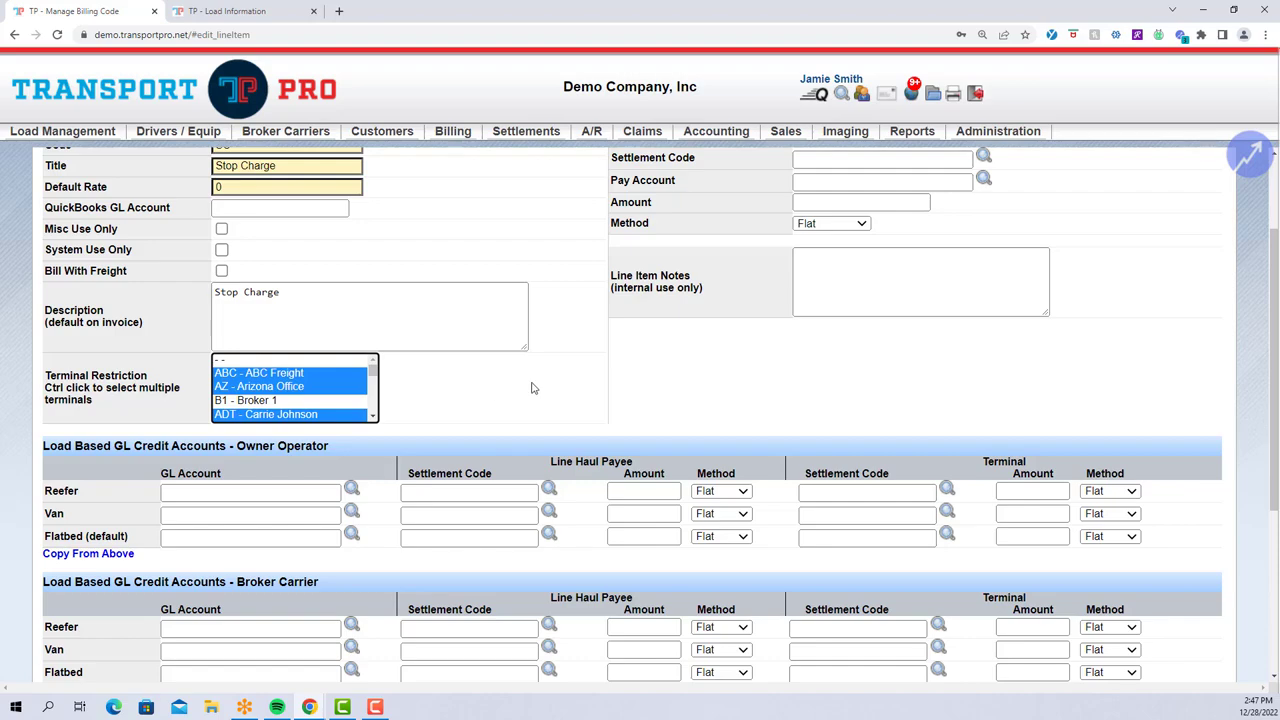
# Step: Set the settlement code under Other Pay Account Information to TST TEST SETTLEMENT CODE
pyautogui.scroll(2, 540, 389)
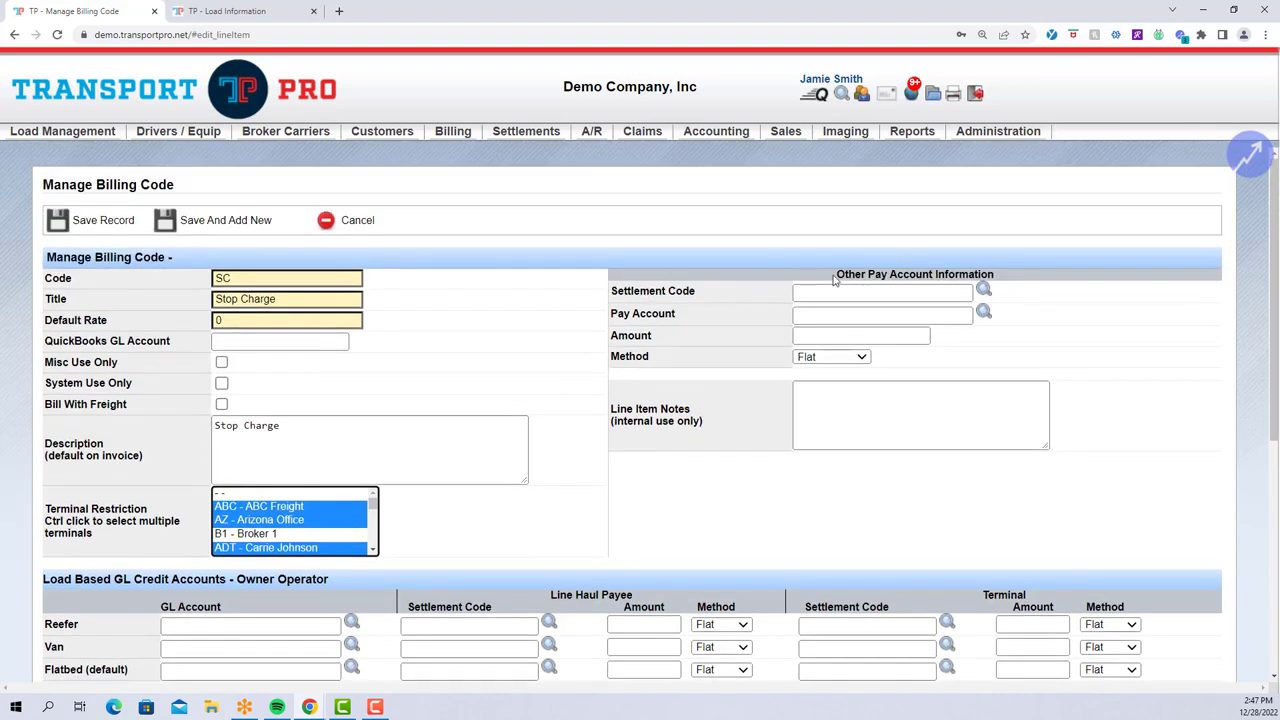
pyautogui.moveTo(835, 276); pyautogui.dragTo(1012, 277)
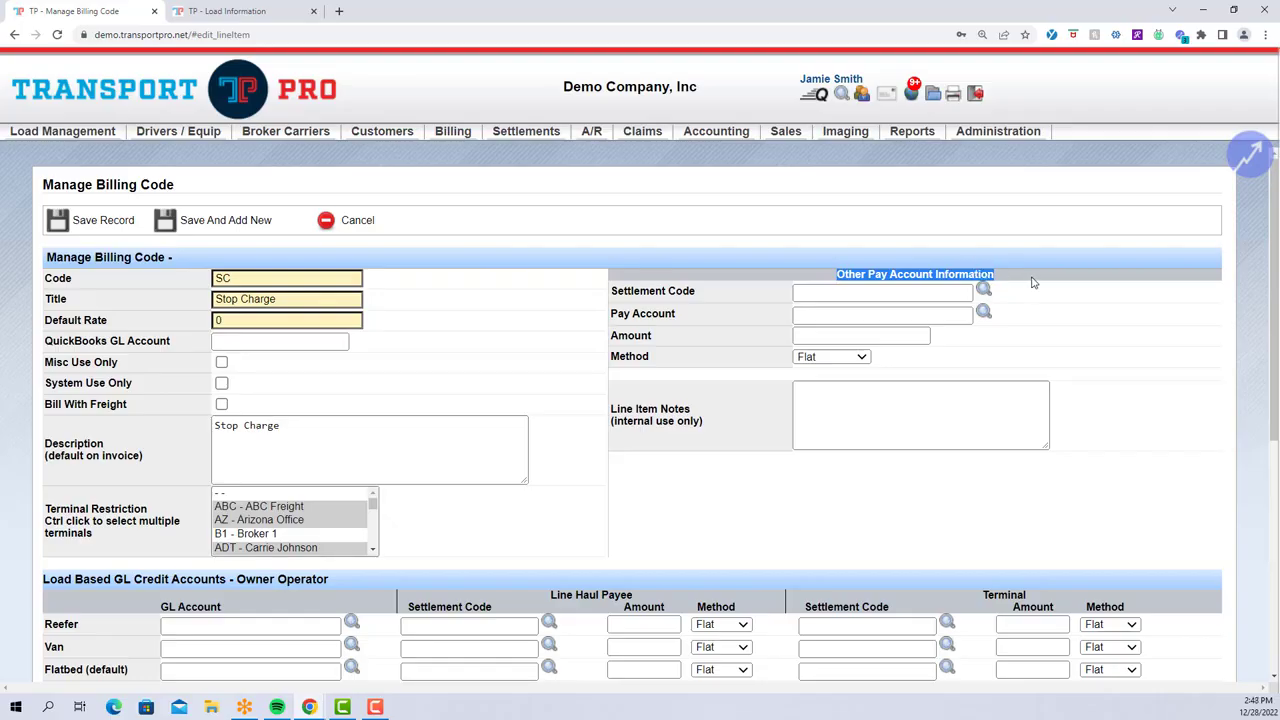
pyautogui.click(1033, 283)
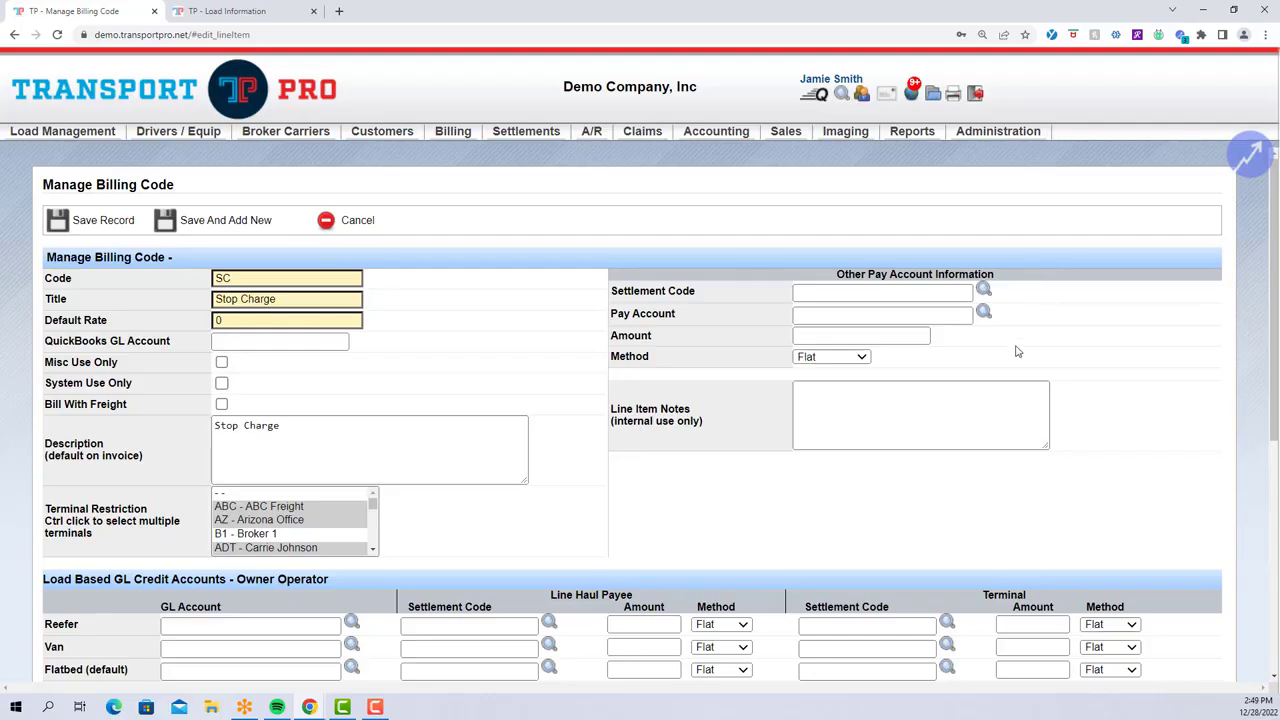
pyautogui.click(806, 292)
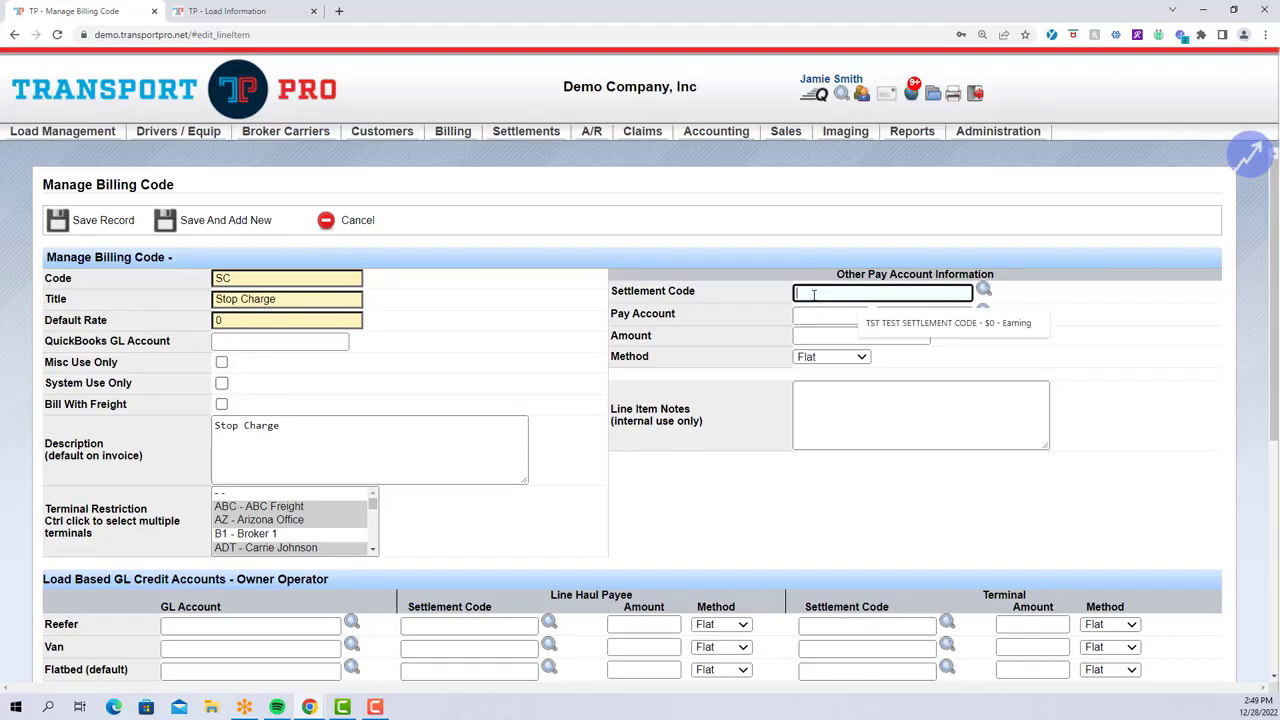
pyautogui.write('t')
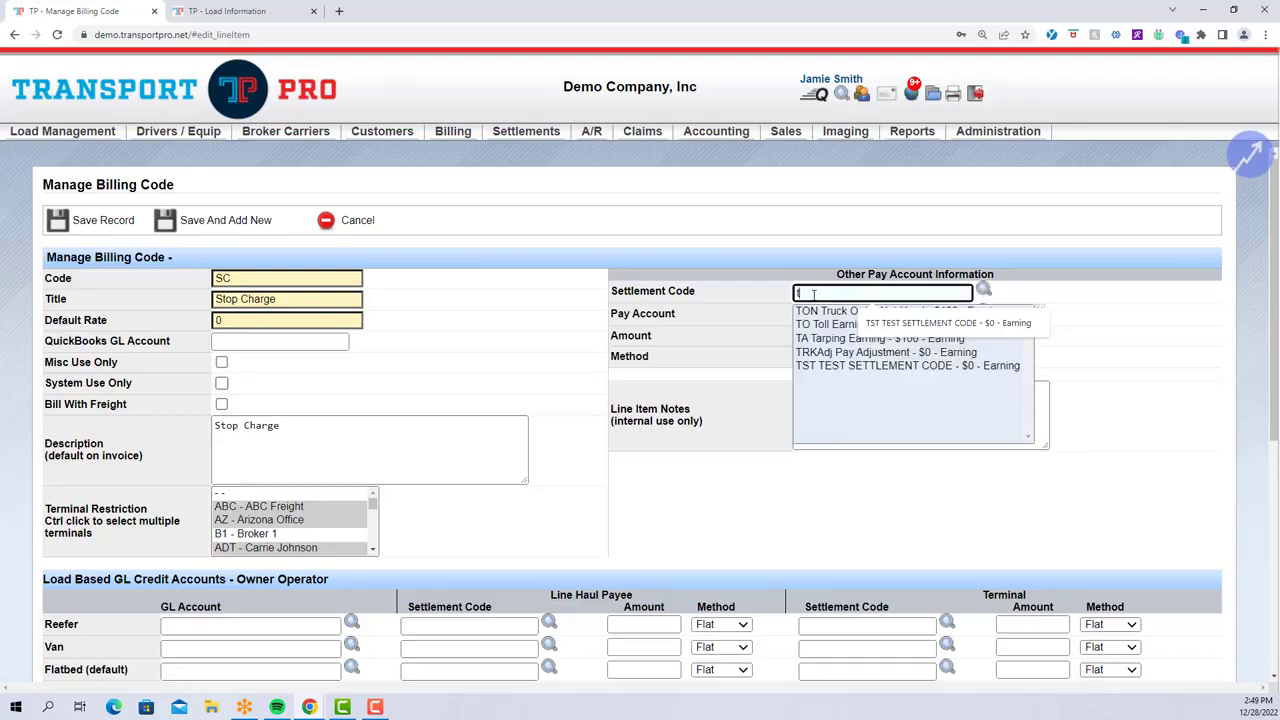
pyautogui.click(822, 366)
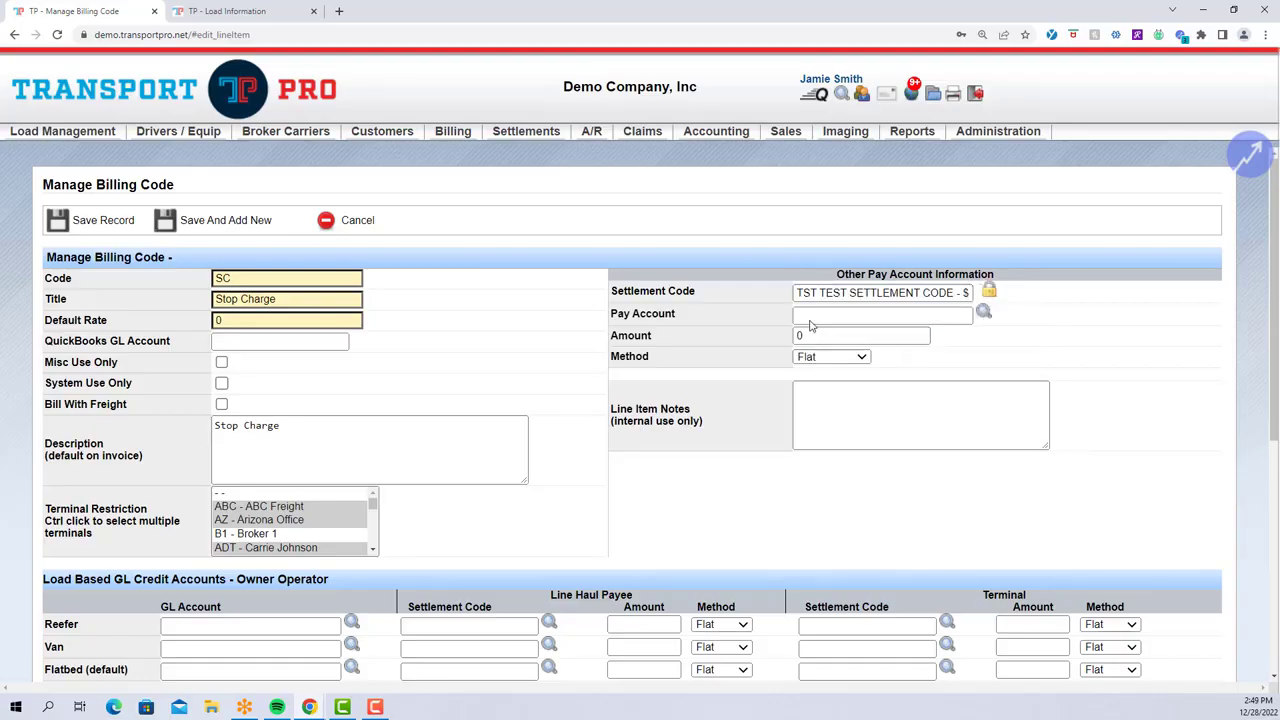
pyautogui.click(876, 297)
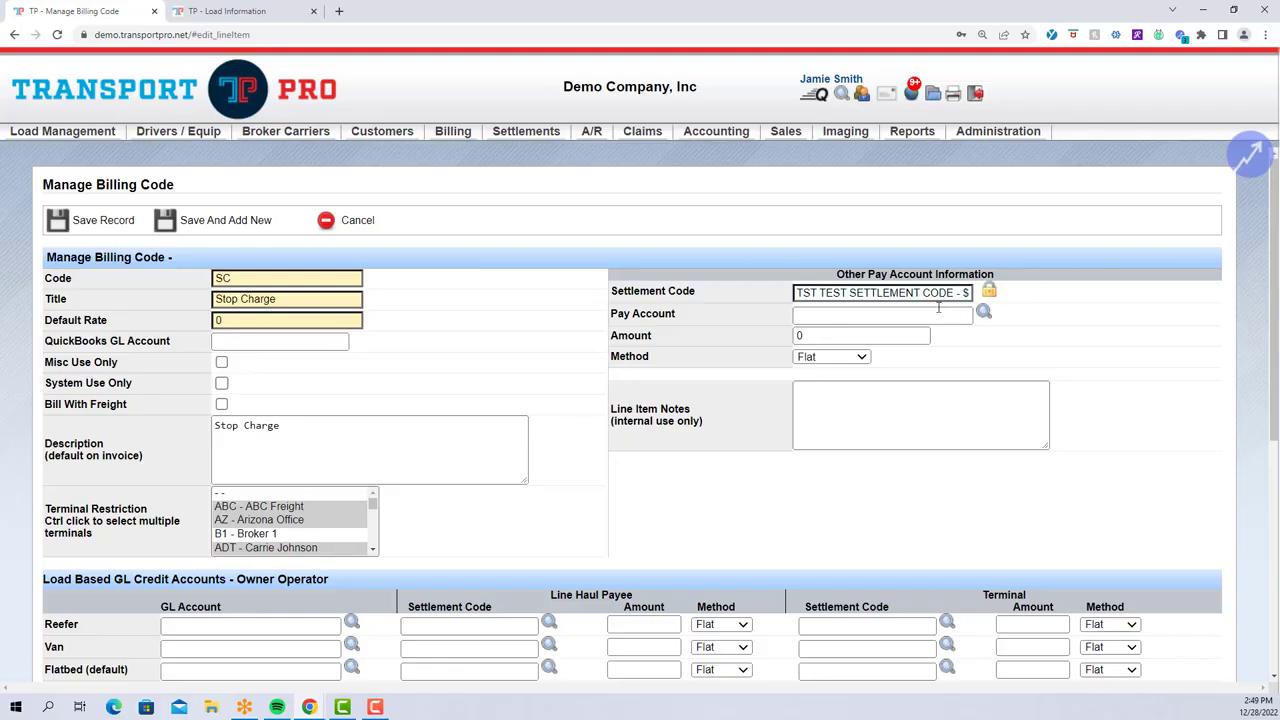
# Step: Choose the vendor Pilot Car Services as the other pay account
pyautogui.click(938, 313)
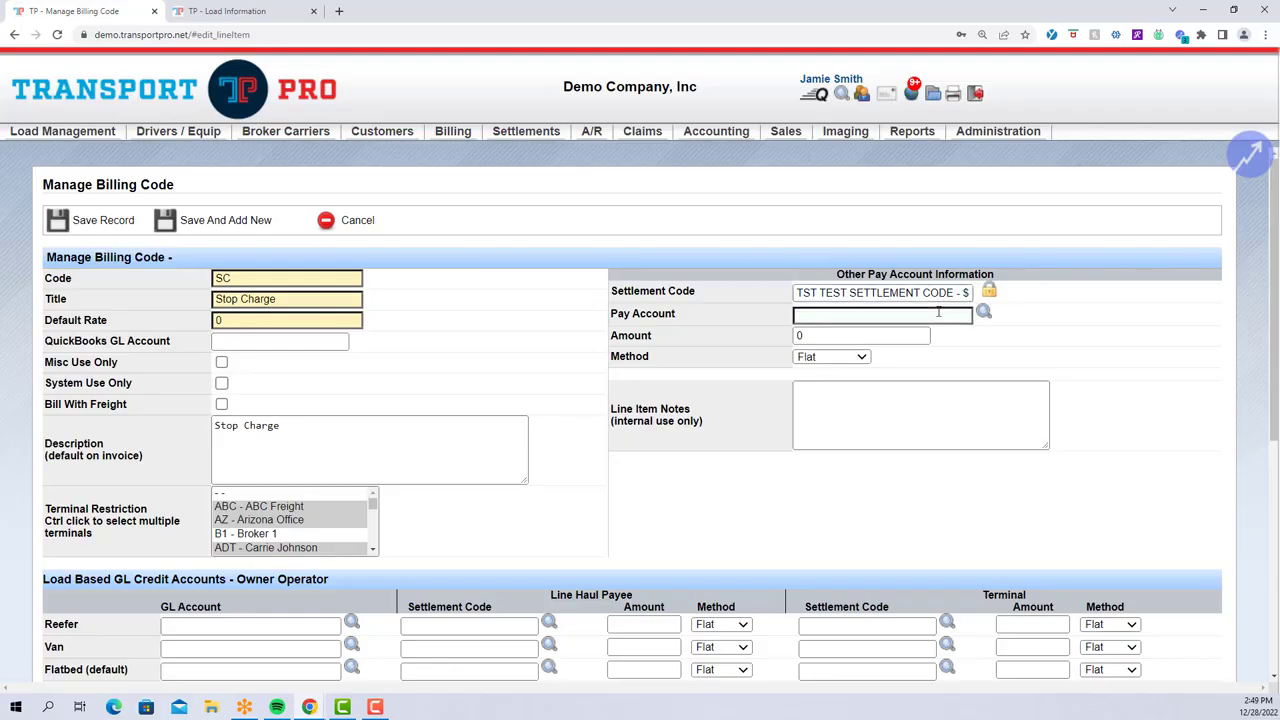
pyautogui.click(938, 313)
pyautogui.write('pi')
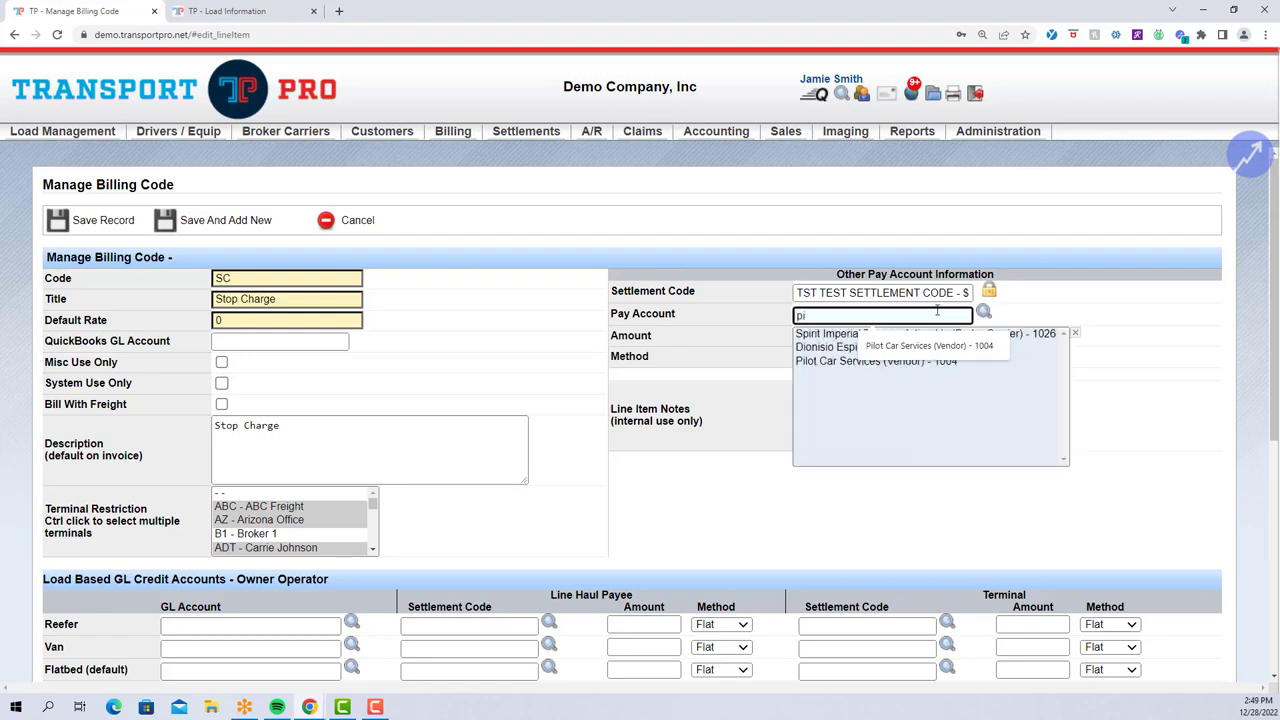
pyautogui.click(969, 358)
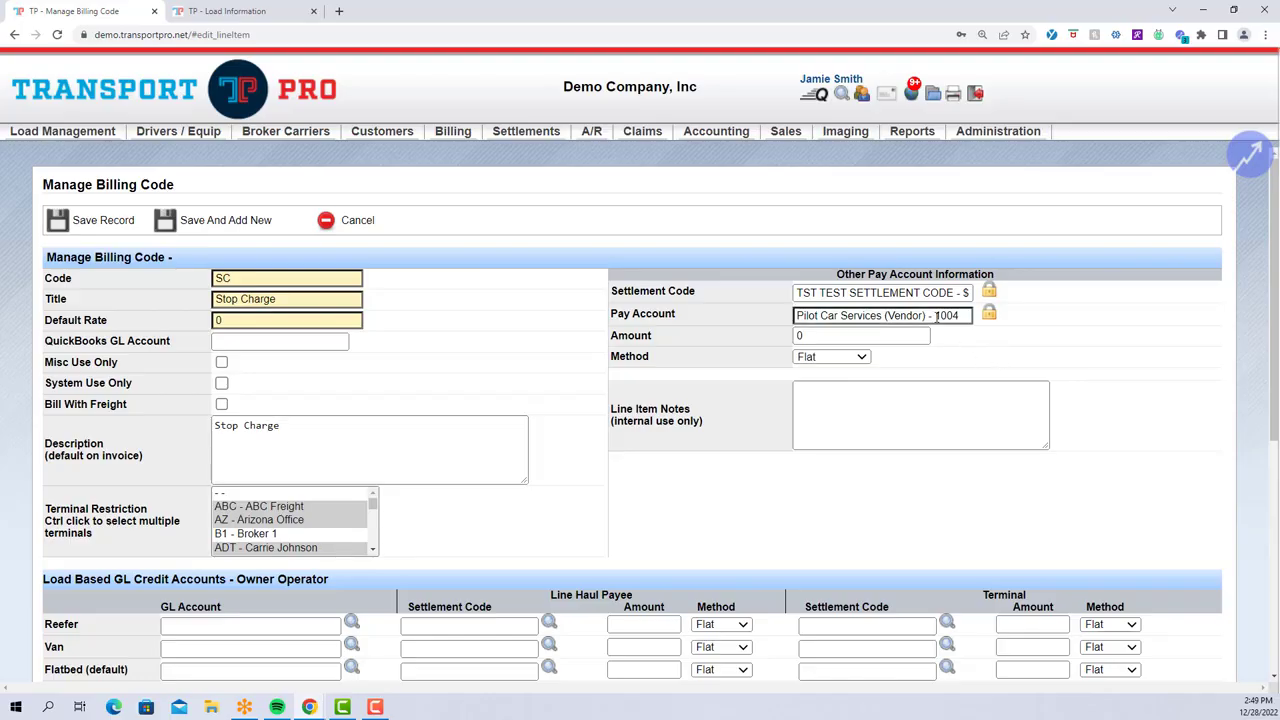
pyautogui.moveTo(530, 124)
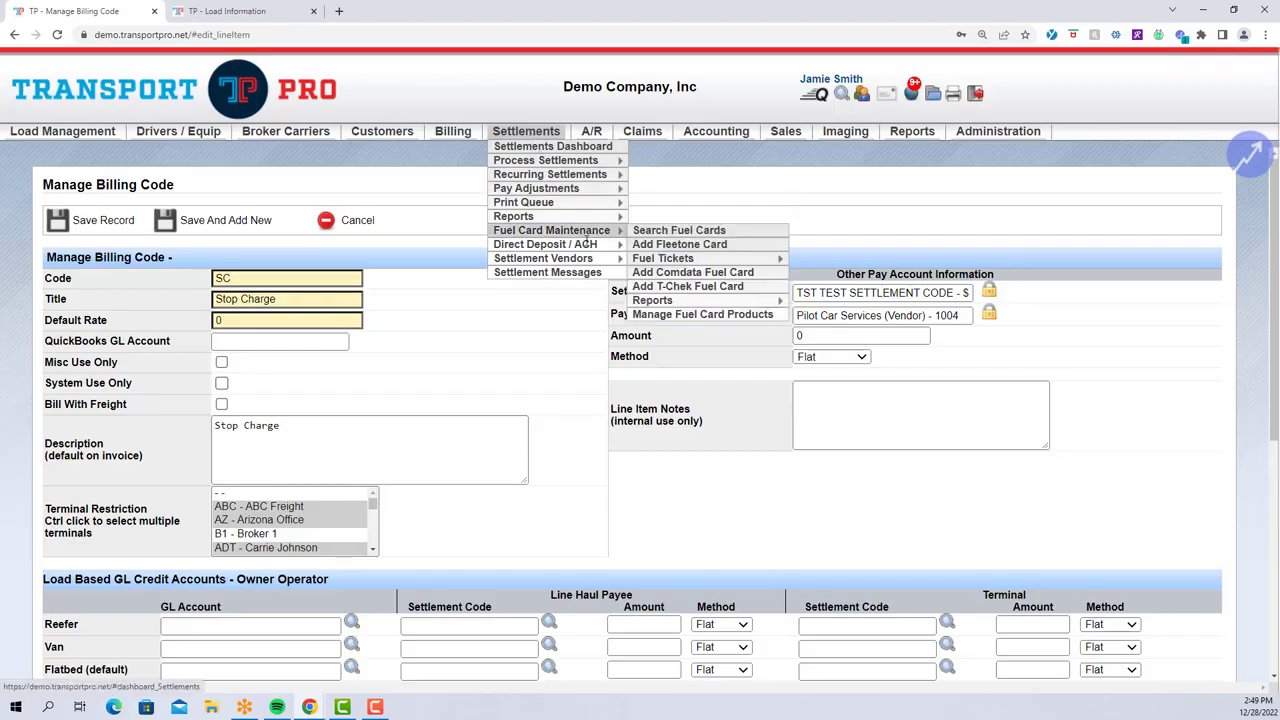
pyautogui.moveTo(610, 259)
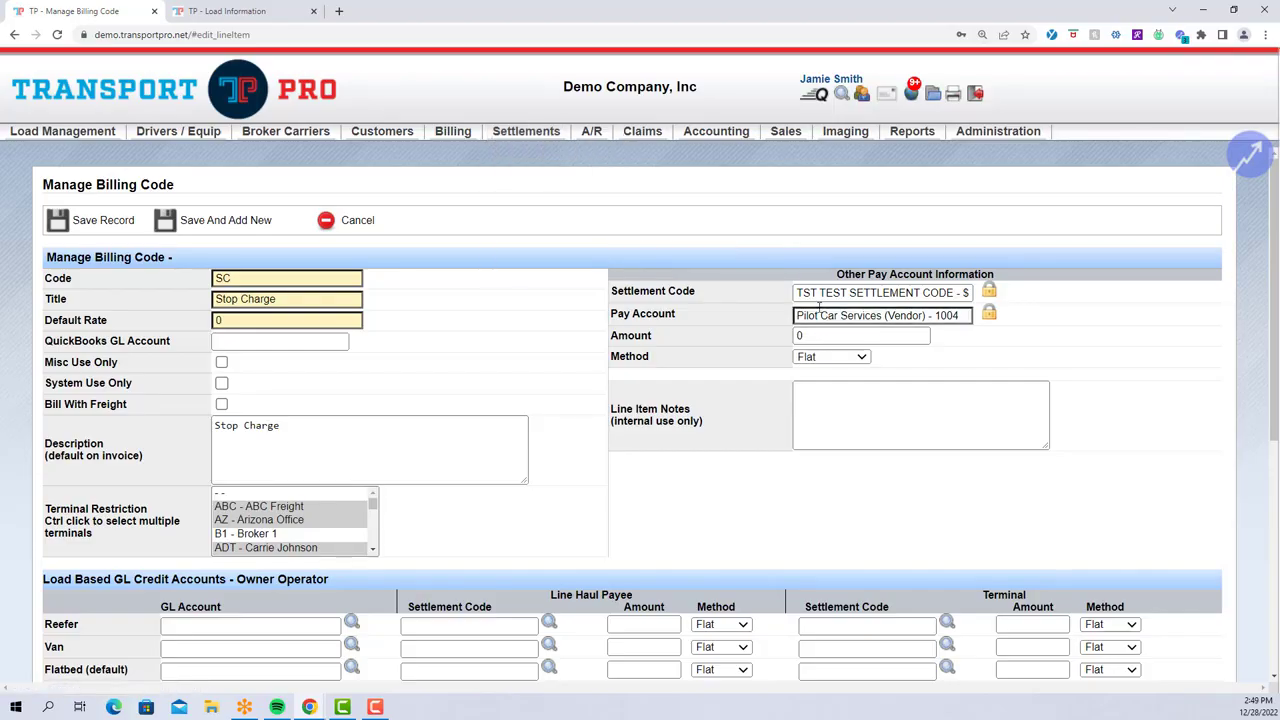
# Step: Set the other pay amount to 500 and show the available pay methods
pyautogui.click(905, 336)
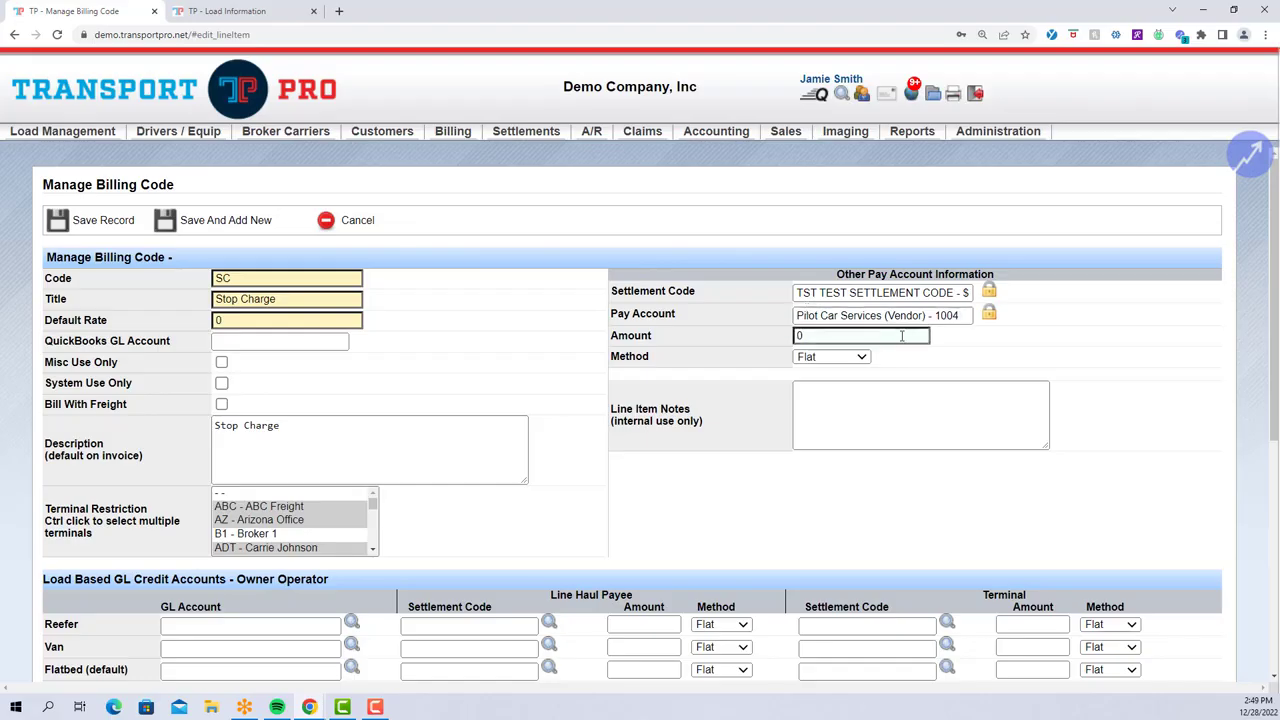
pyautogui.click(903, 336)
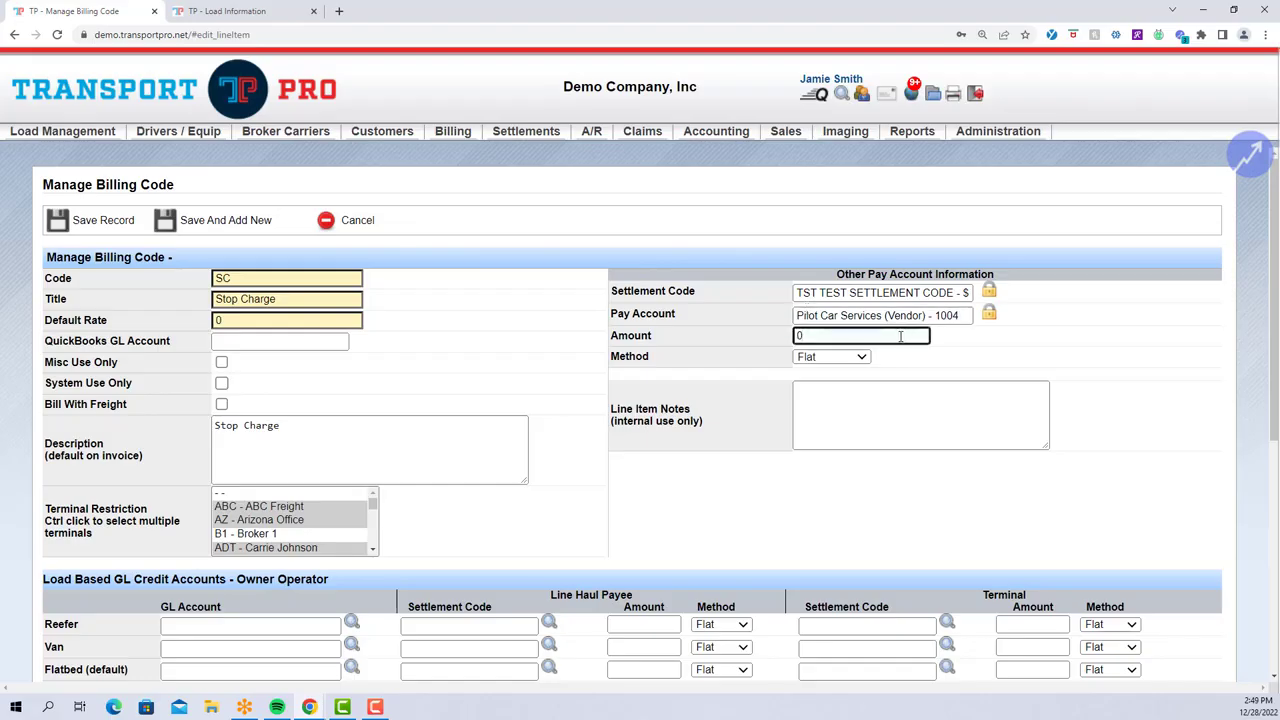
pyautogui.press('BackSpace')
pyautogui.write('500')
pyautogui.click(985, 360)
pyautogui.click(846, 360)
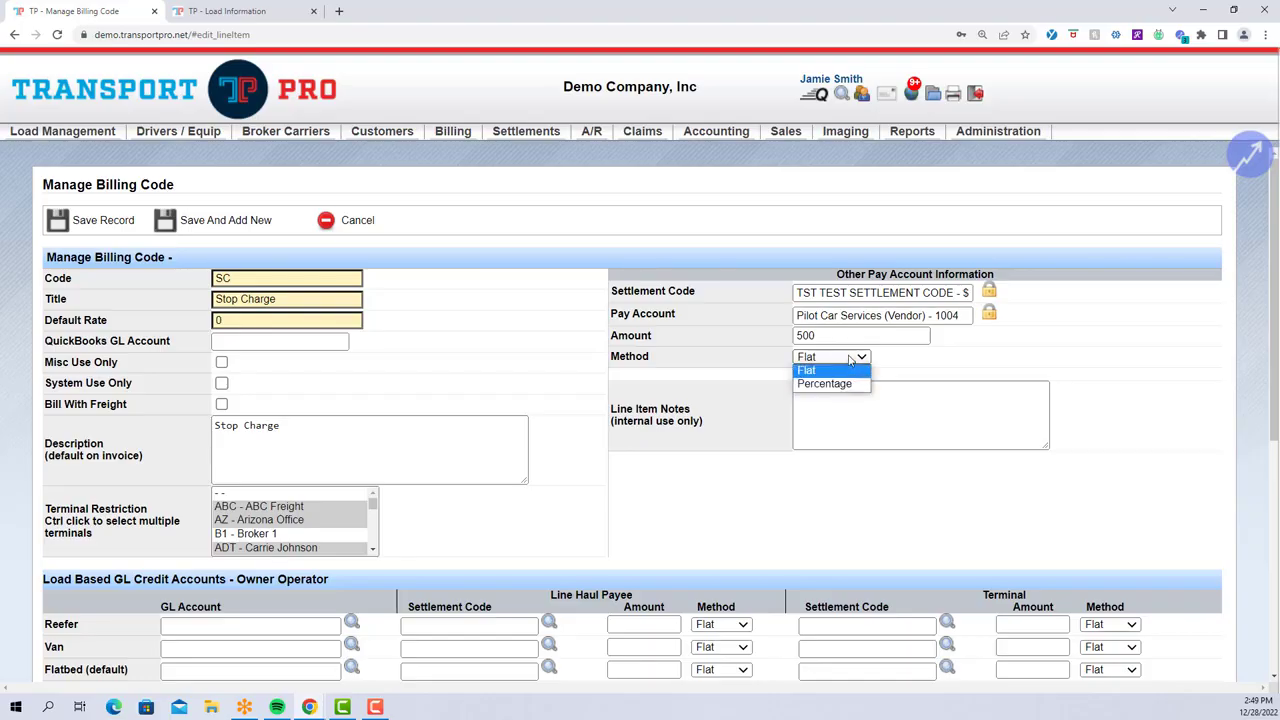
# Step: Clear the amount, pay account and settlement code from the Other Pay Account Information
pyautogui.click(843, 337)
pyautogui.doubleClick(843, 338)
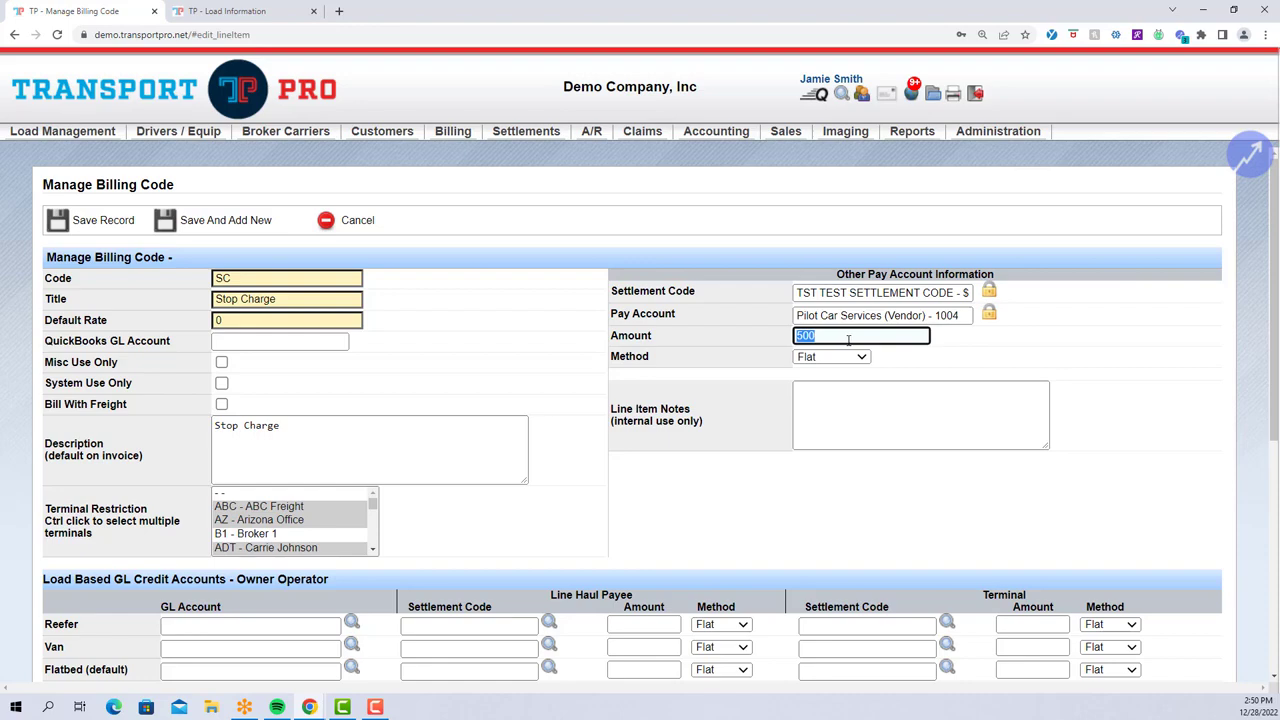
pyautogui.press('BackSpace')
pyautogui.click(988, 313)
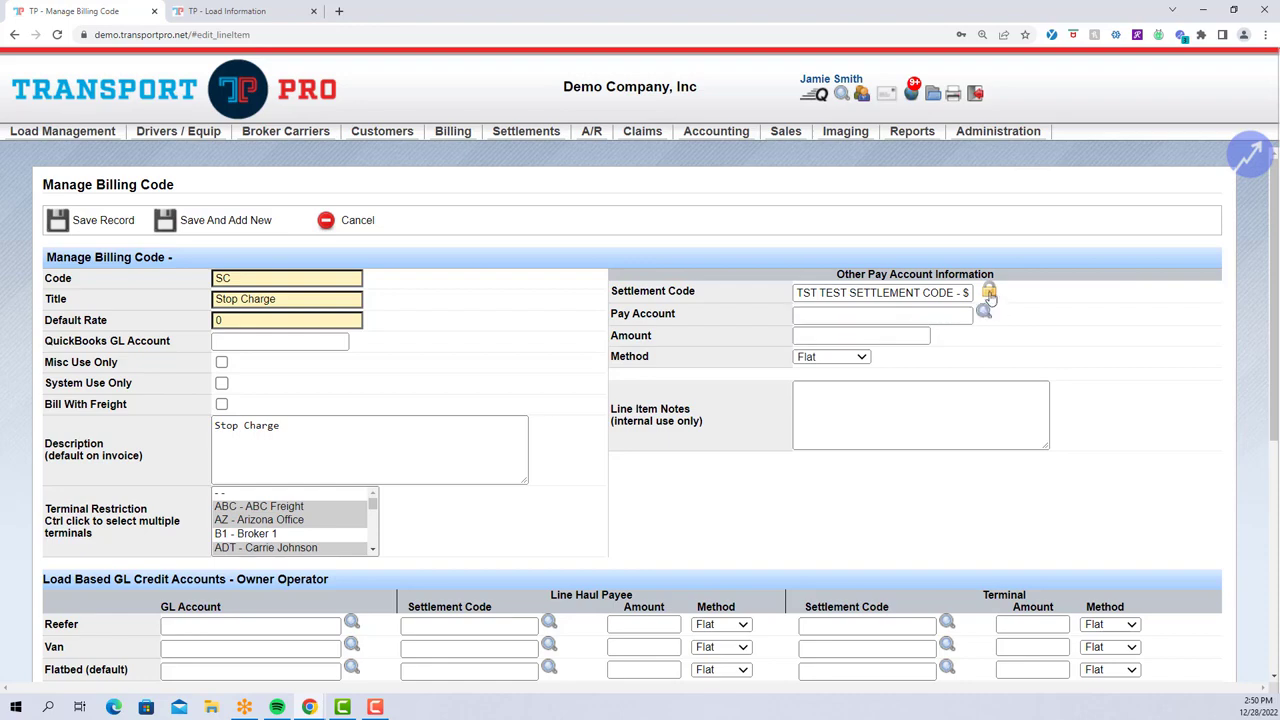
pyautogui.click(988, 291)
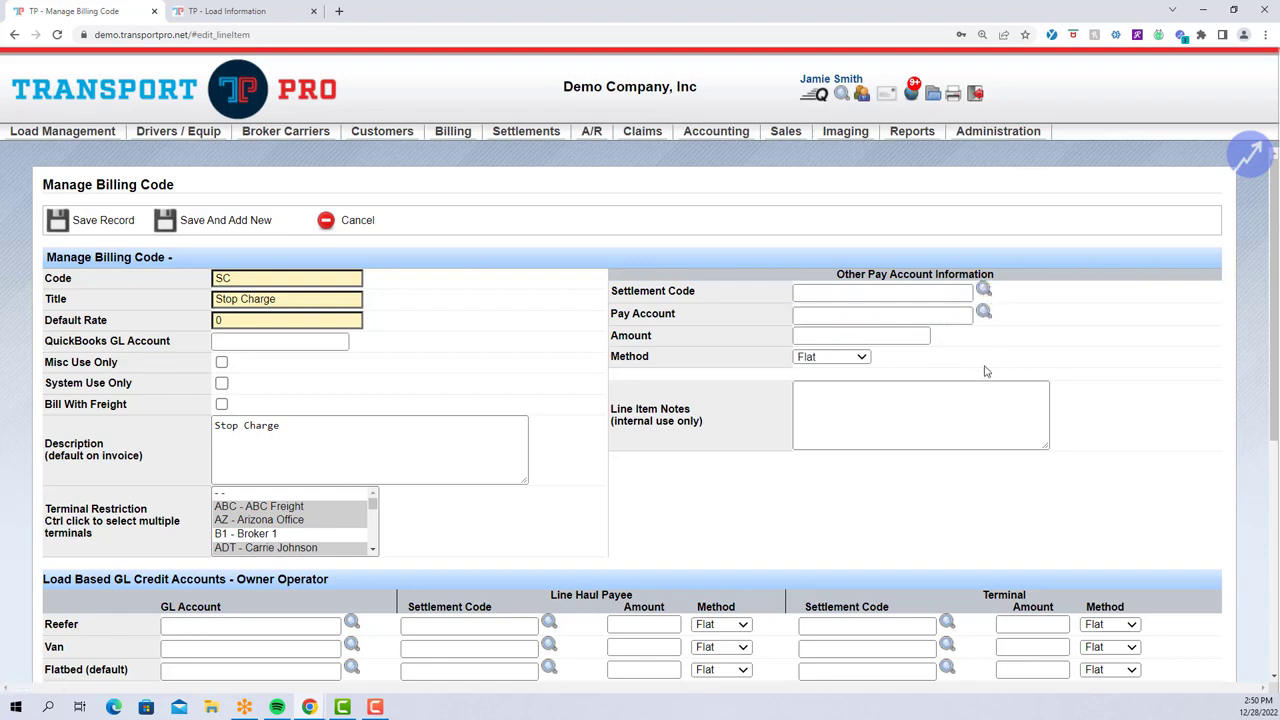
# Step: Examine the Line Item Notes field, the load-based GL credit account sections and the Global Debit GL Account section
pyautogui.scroll(-1, 943, 371)
pyautogui.click(853, 343)
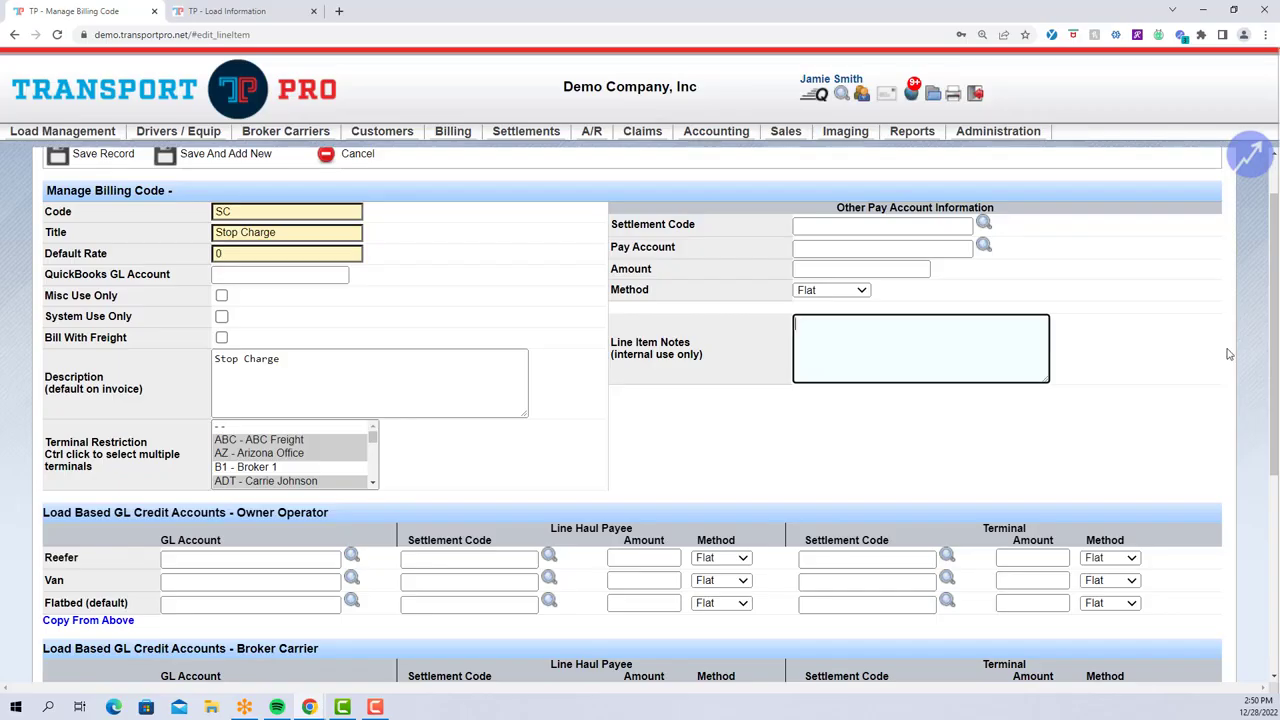
pyautogui.scroll(-2, 1229, 354)
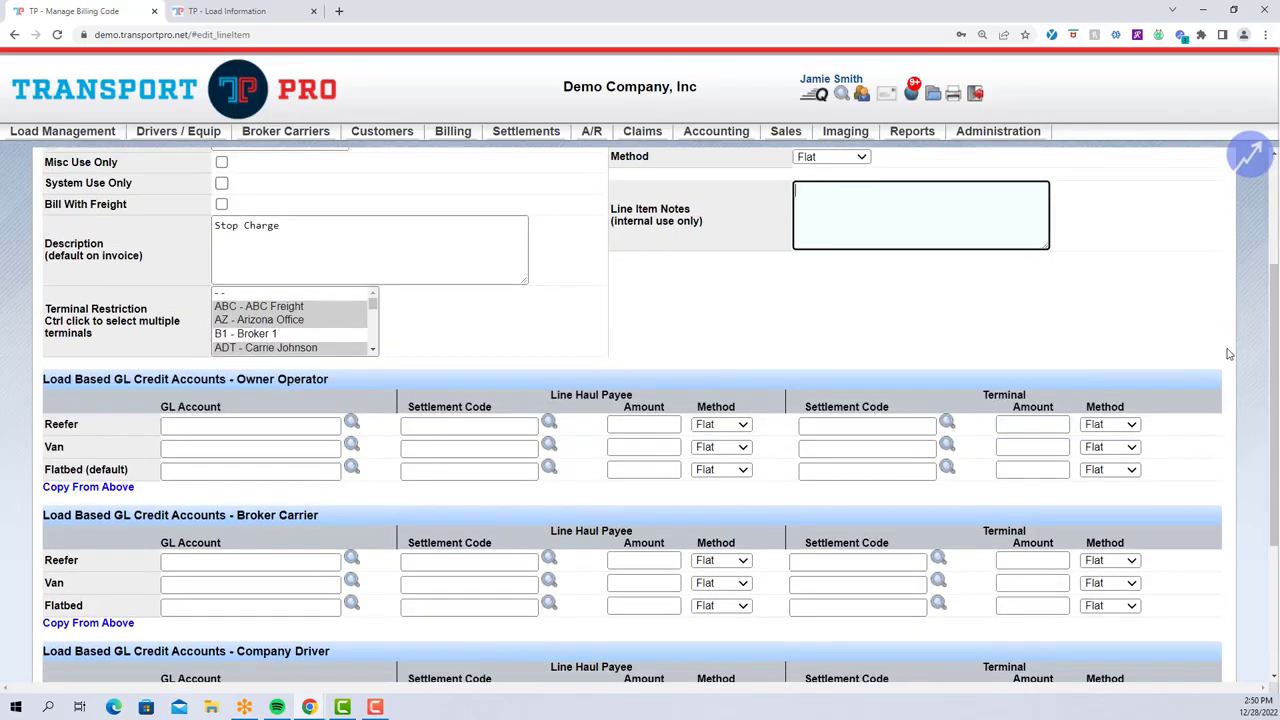
pyautogui.scroll(-1, 1229, 354)
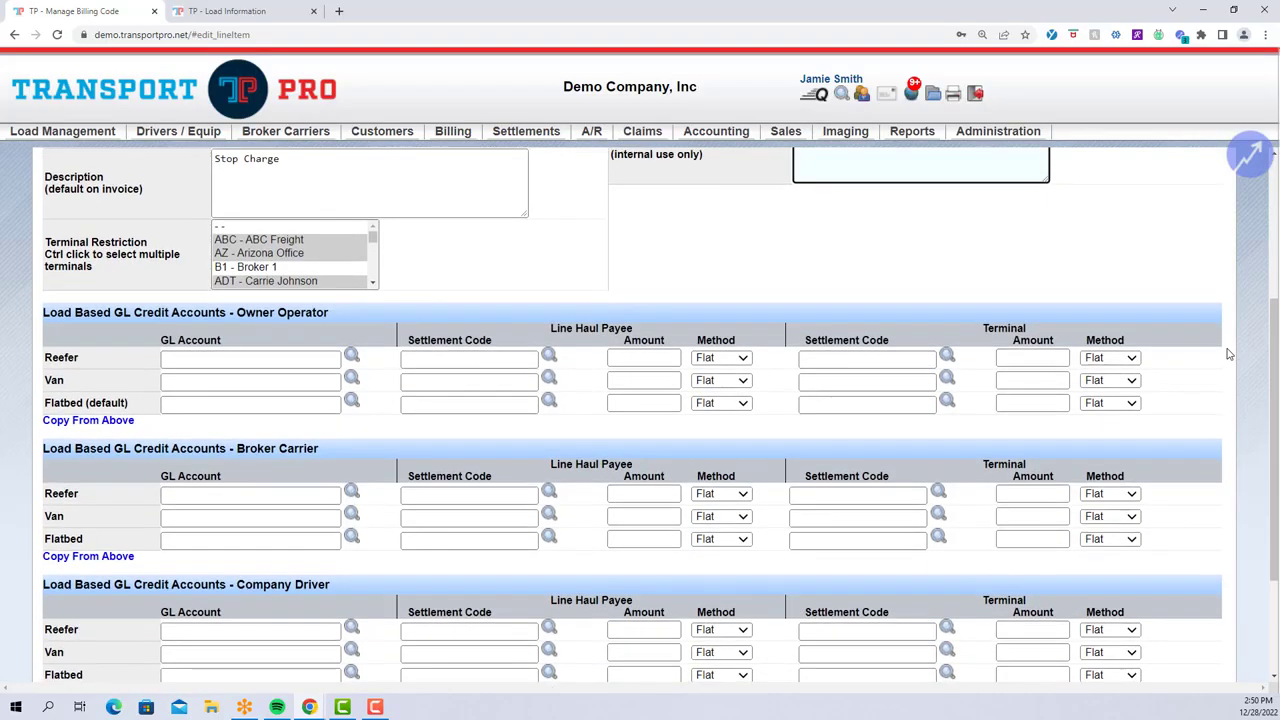
pyautogui.scroll(-1, 1229, 354)
pyautogui.scroll(-1, 1229, 354)
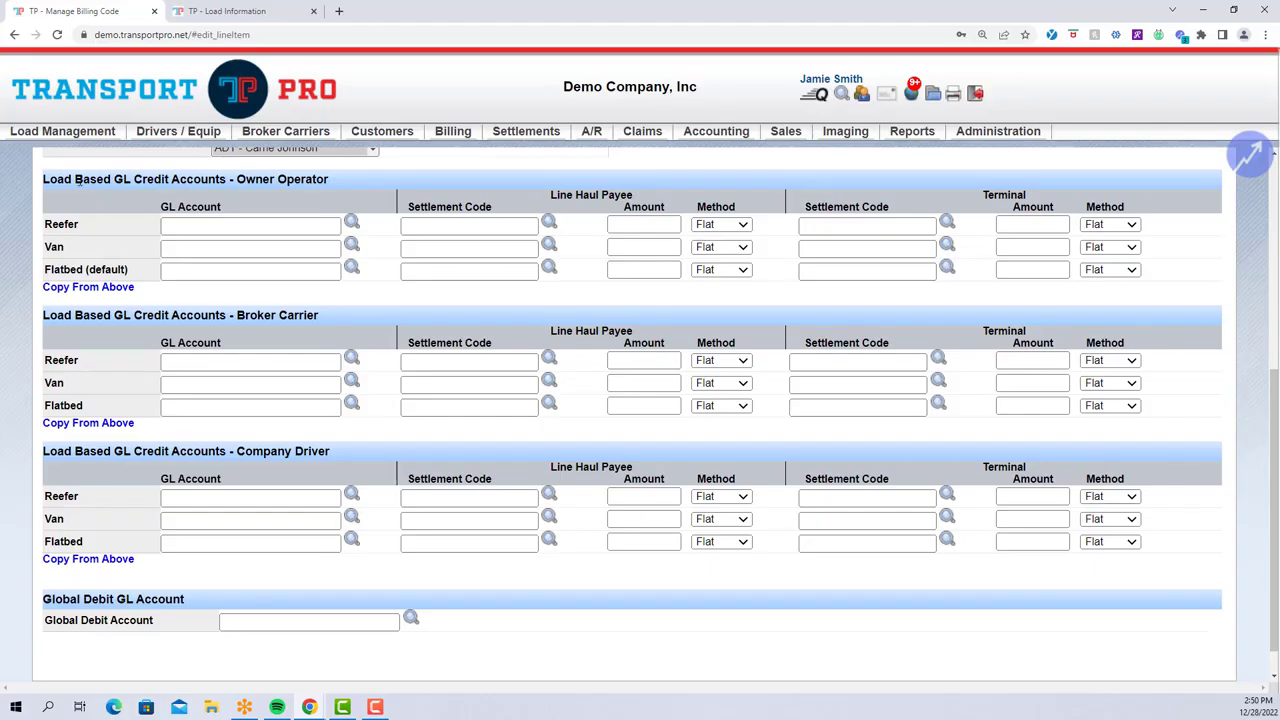
pyautogui.moveTo(48, 179); pyautogui.dragTo(362, 187)
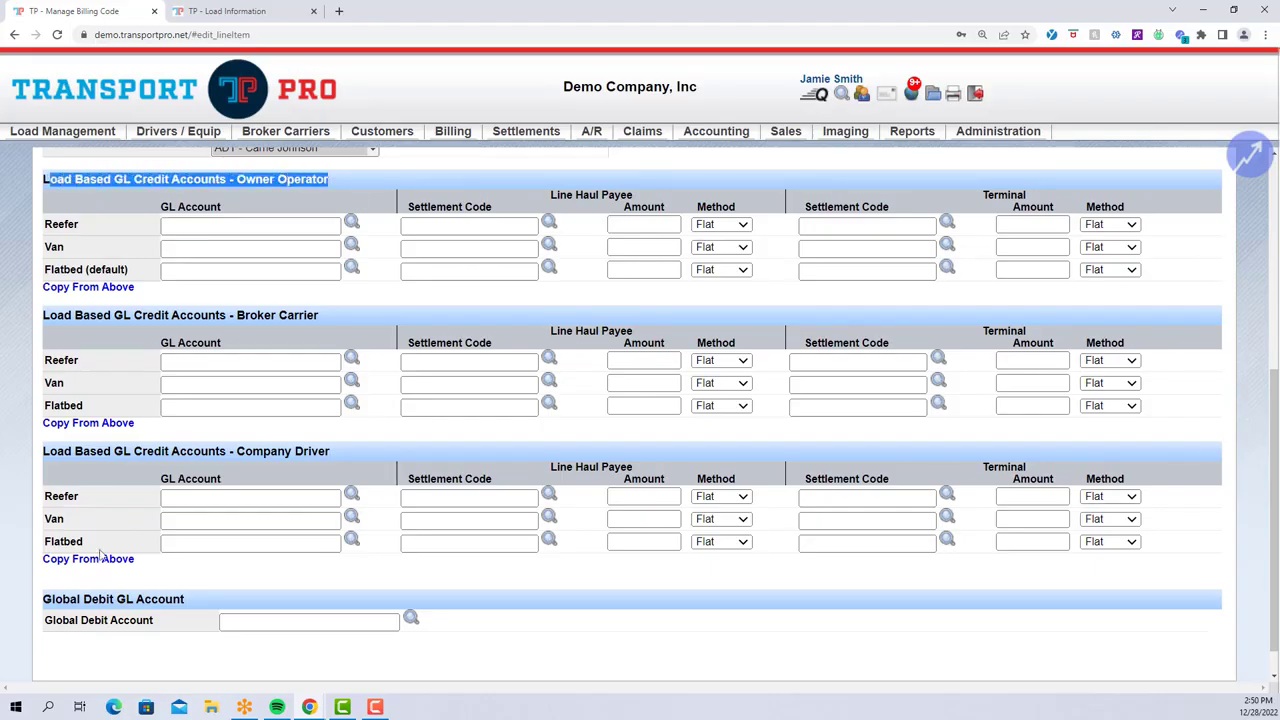
pyautogui.moveTo(44, 603); pyautogui.dragTo(243, 605)
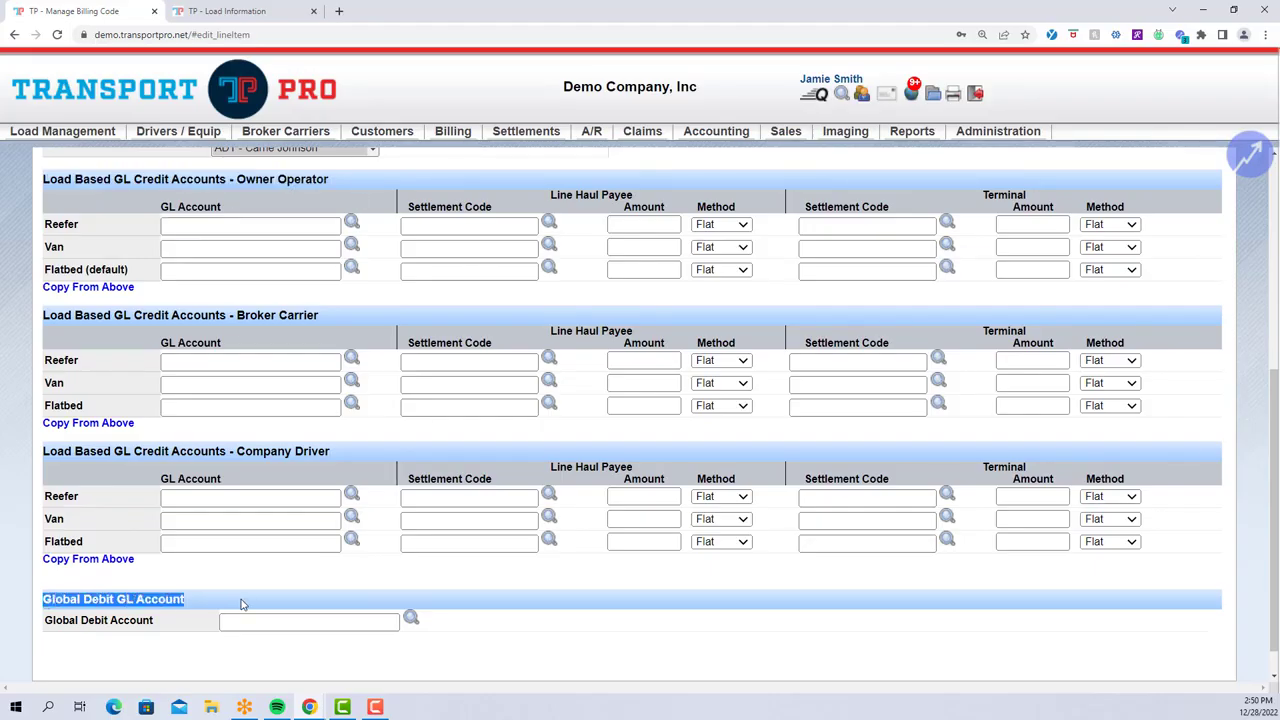
pyautogui.click(240, 604)
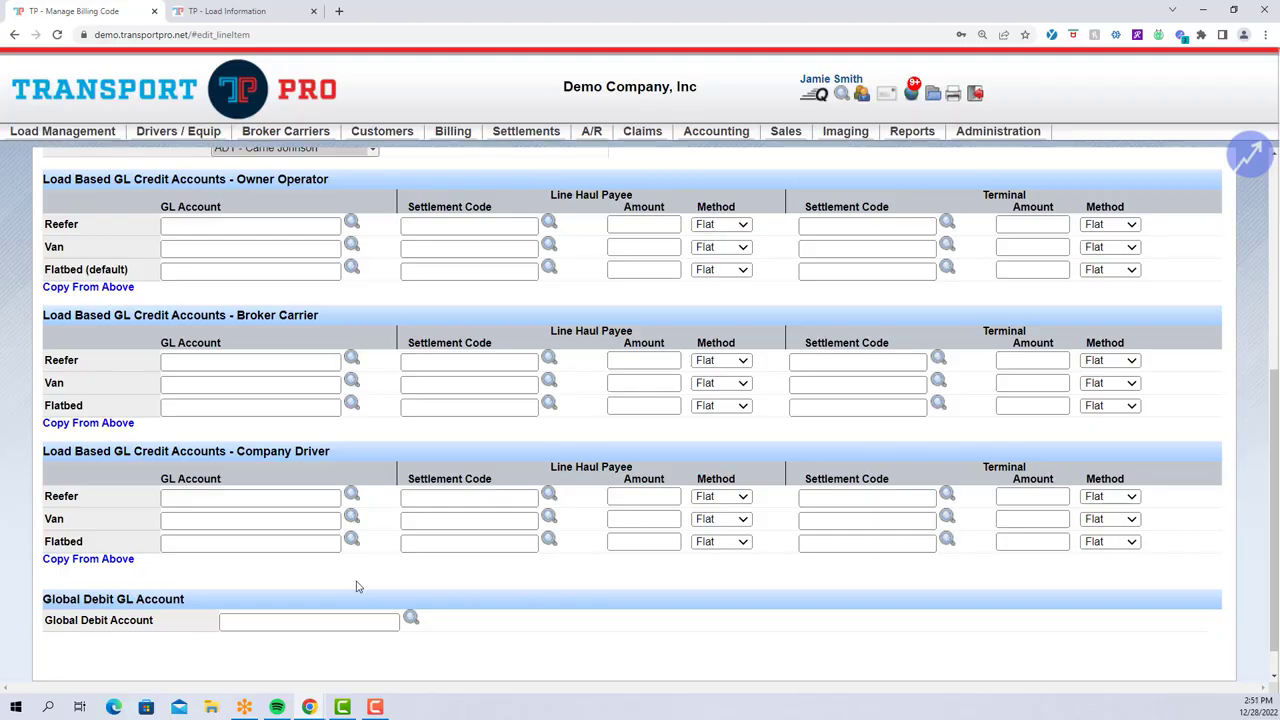
# Step: Set the Owner Operator Flatbed (default) GL account to 31-0-0000 - FRT REV BR - Flat - Line Haul
pyautogui.click(301, 271)
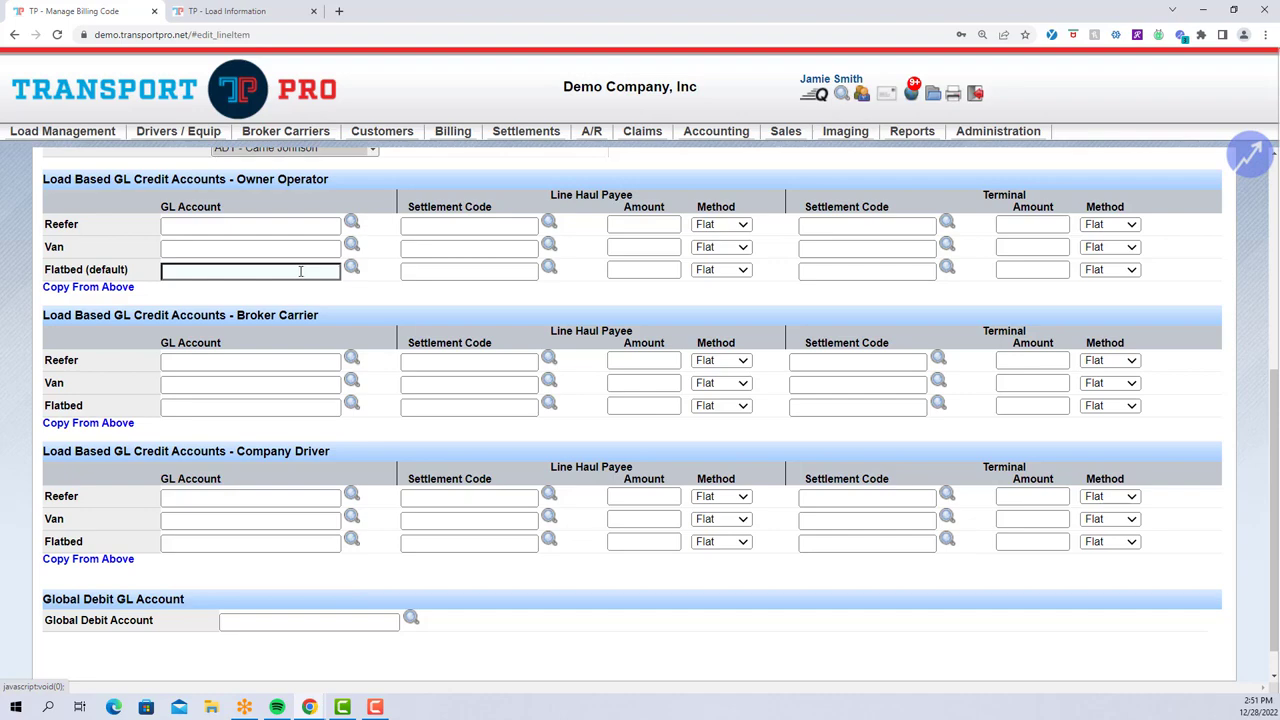
pyautogui.click(300, 271)
pyautogui.write('31-')
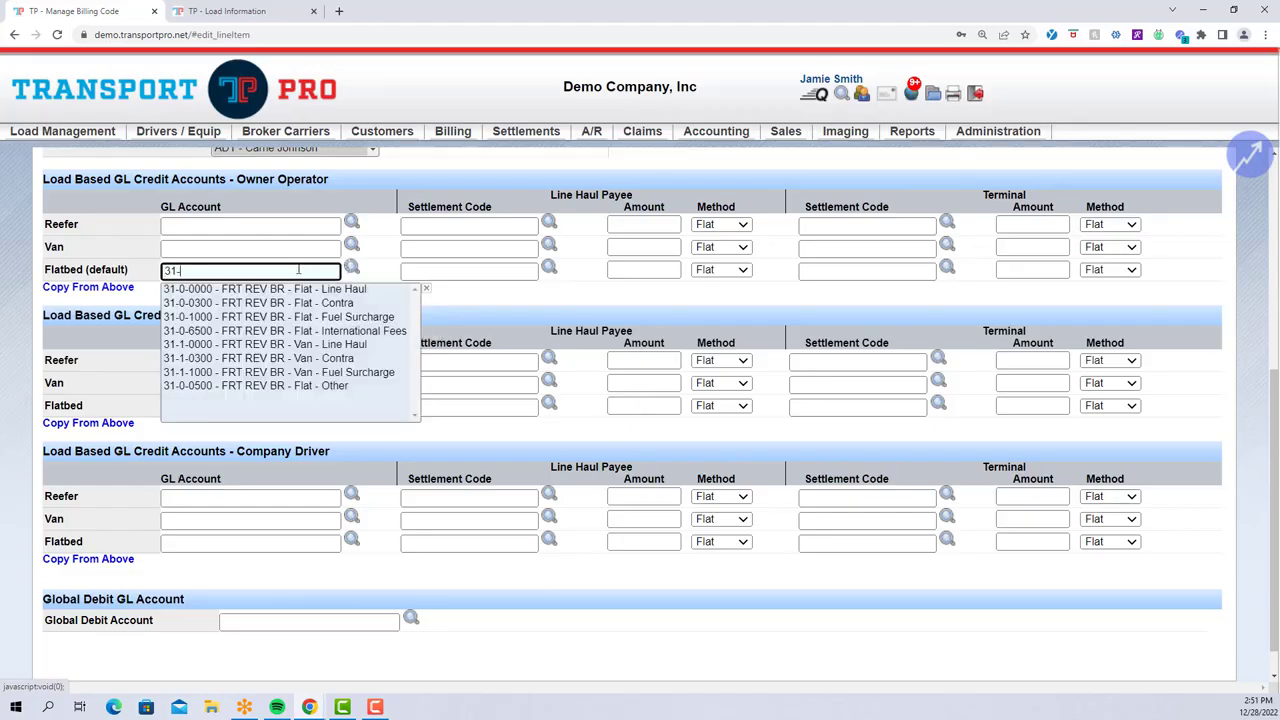
pyautogui.write('-')
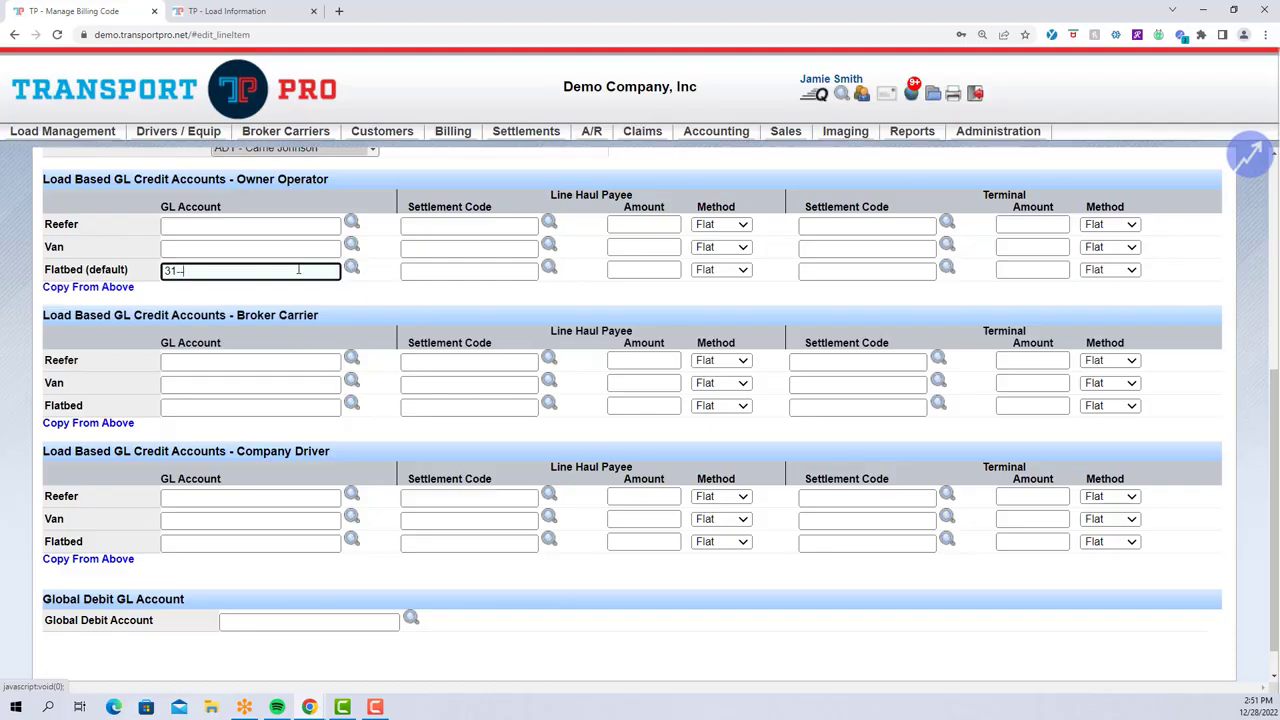
pyautogui.press('BackSpace')
pyautogui.write('0')
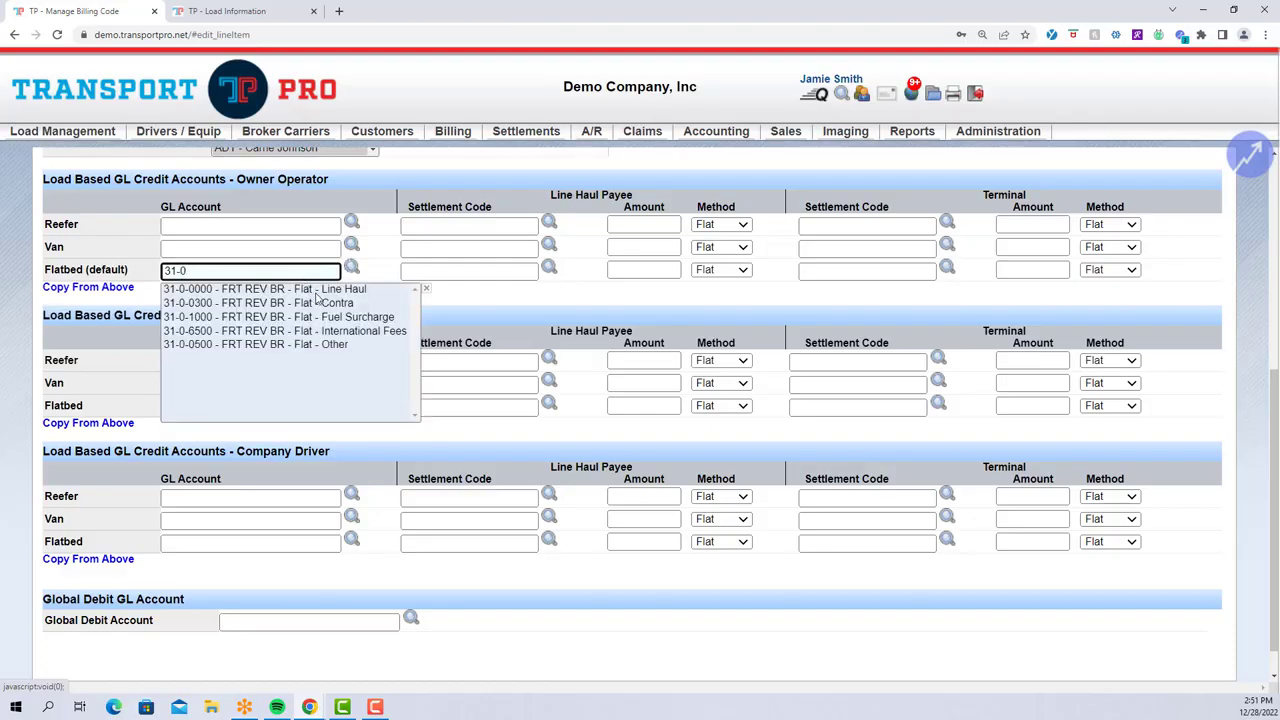
pyautogui.click(317, 293)
# Step: Set the Flatbed GL accounts for Broker Carrier and Company Driver to 31-0-0000 - FRT REV BR - Flat - Line Haul
pyautogui.click(262, 409)
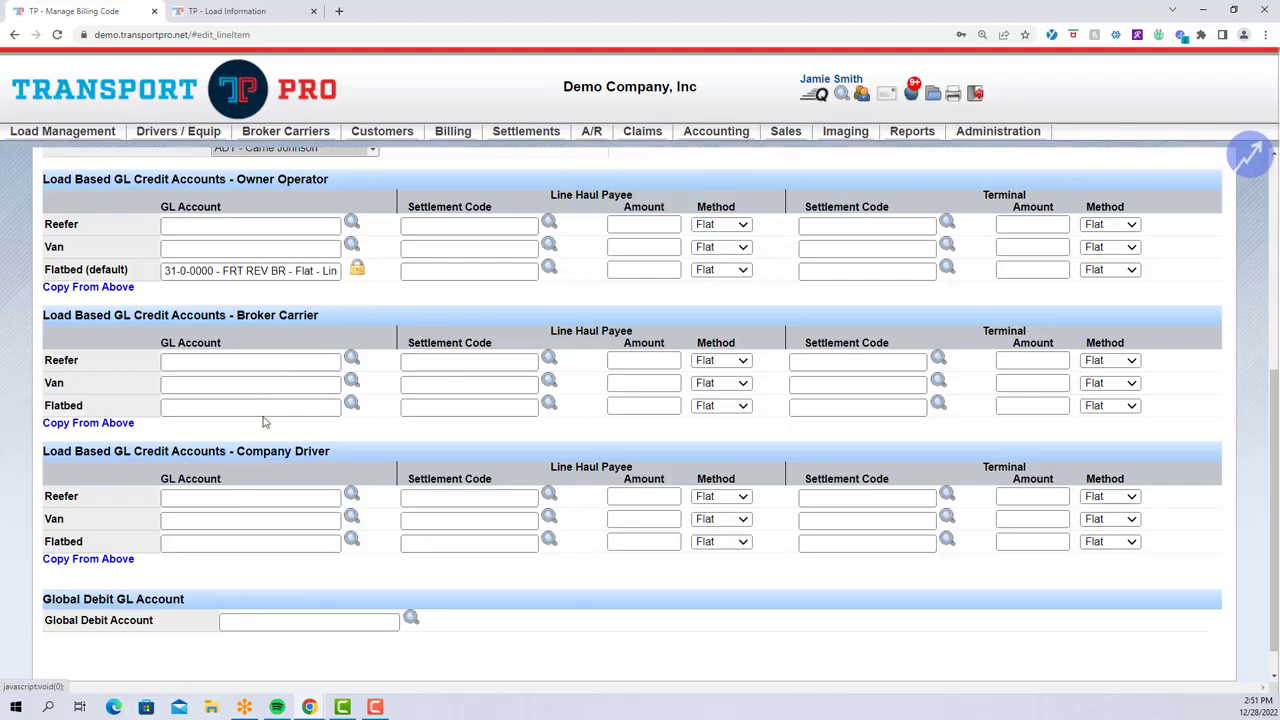
pyautogui.write('31-0')
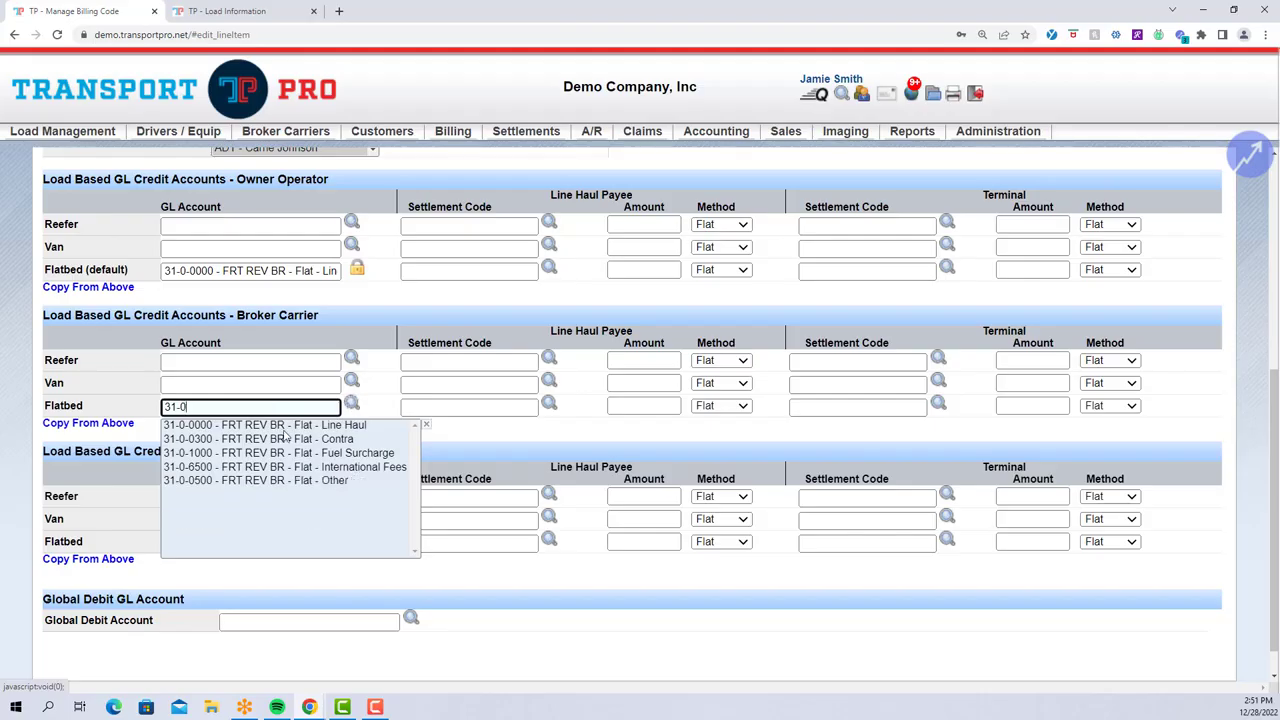
pyautogui.click(275, 425)
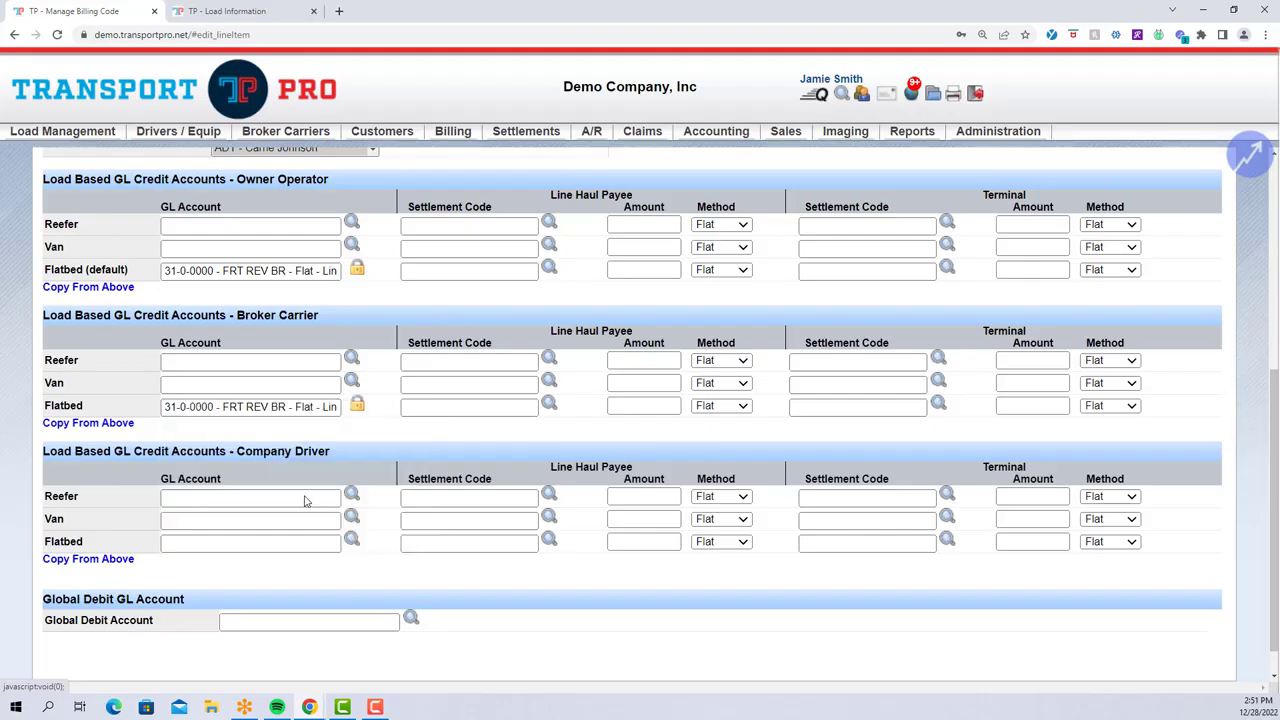
pyautogui.click(266, 541)
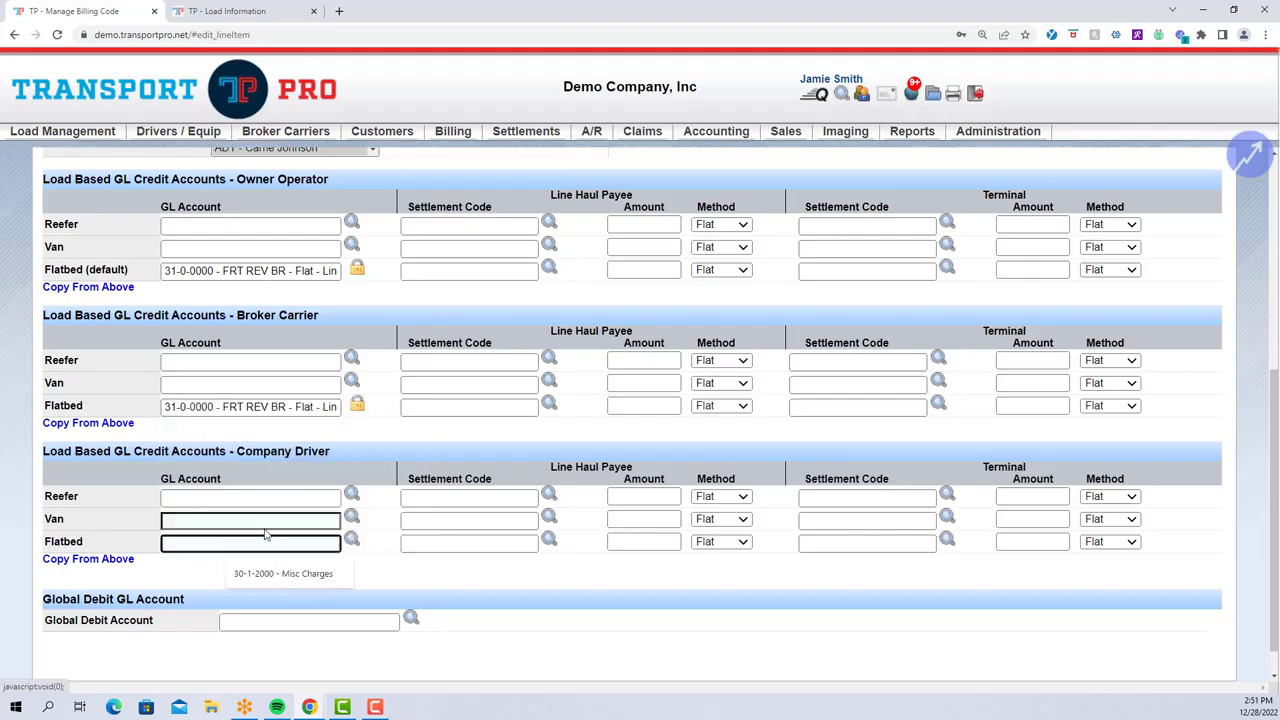
pyautogui.write('31-0')
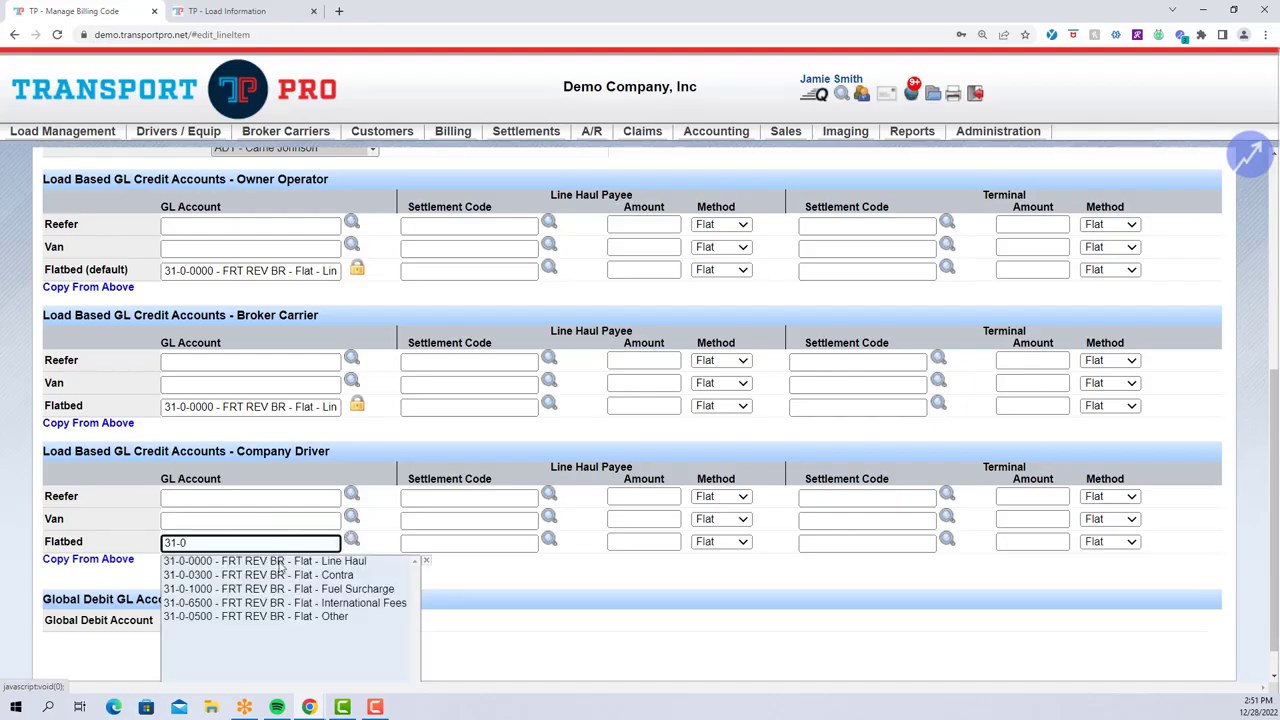
pyautogui.click(229, 567)
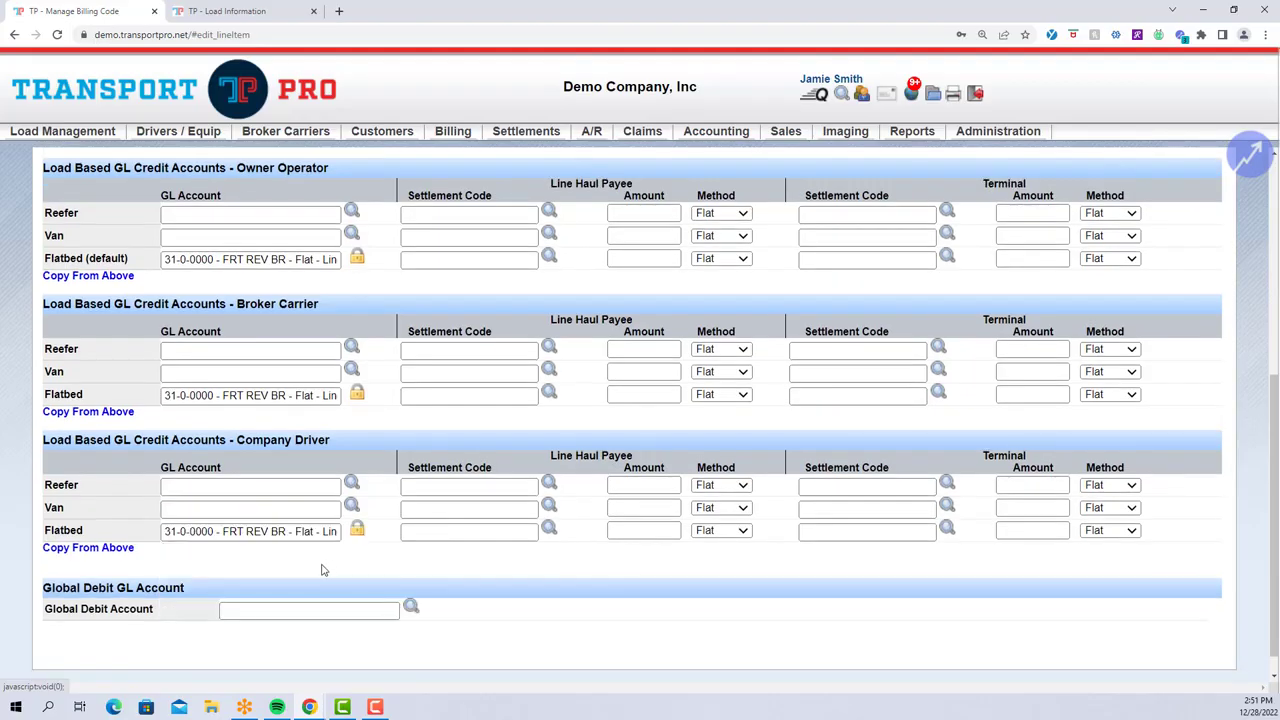
# Step: Set the Global Debit Account to 12-0-0-000 - A/R - Trade
pyautogui.click(381, 613)
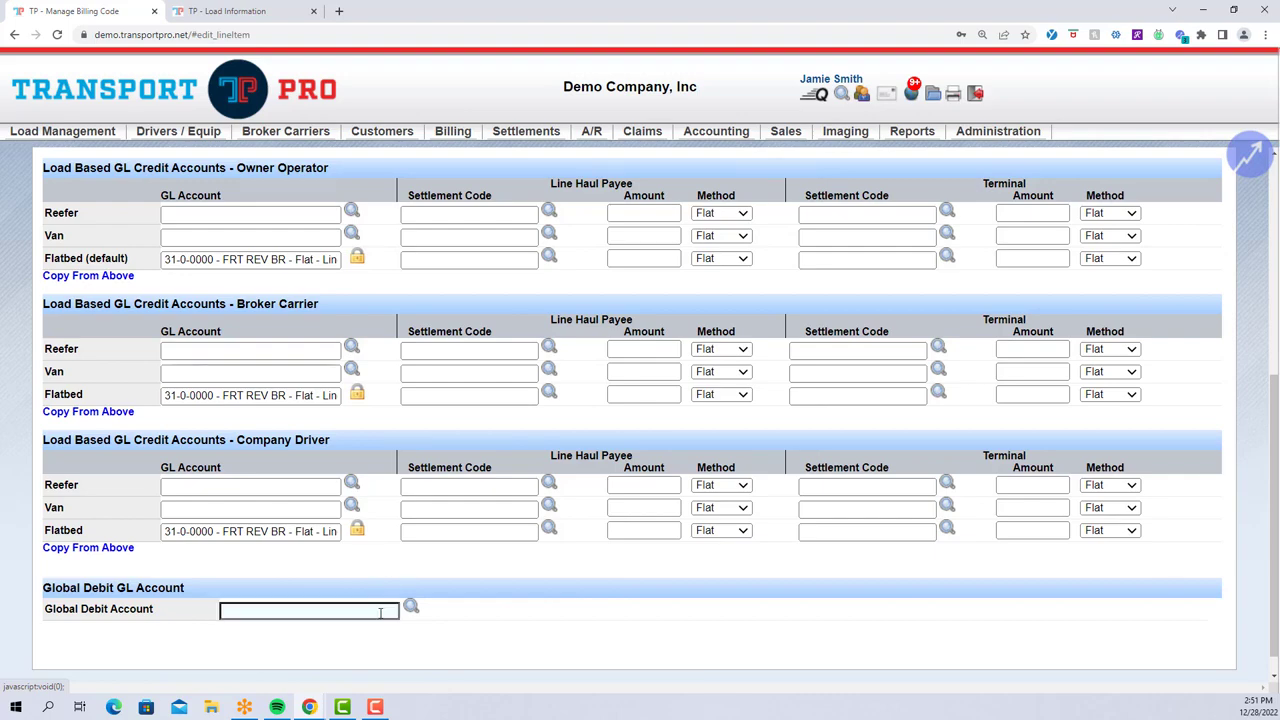
pyautogui.write('12-0')
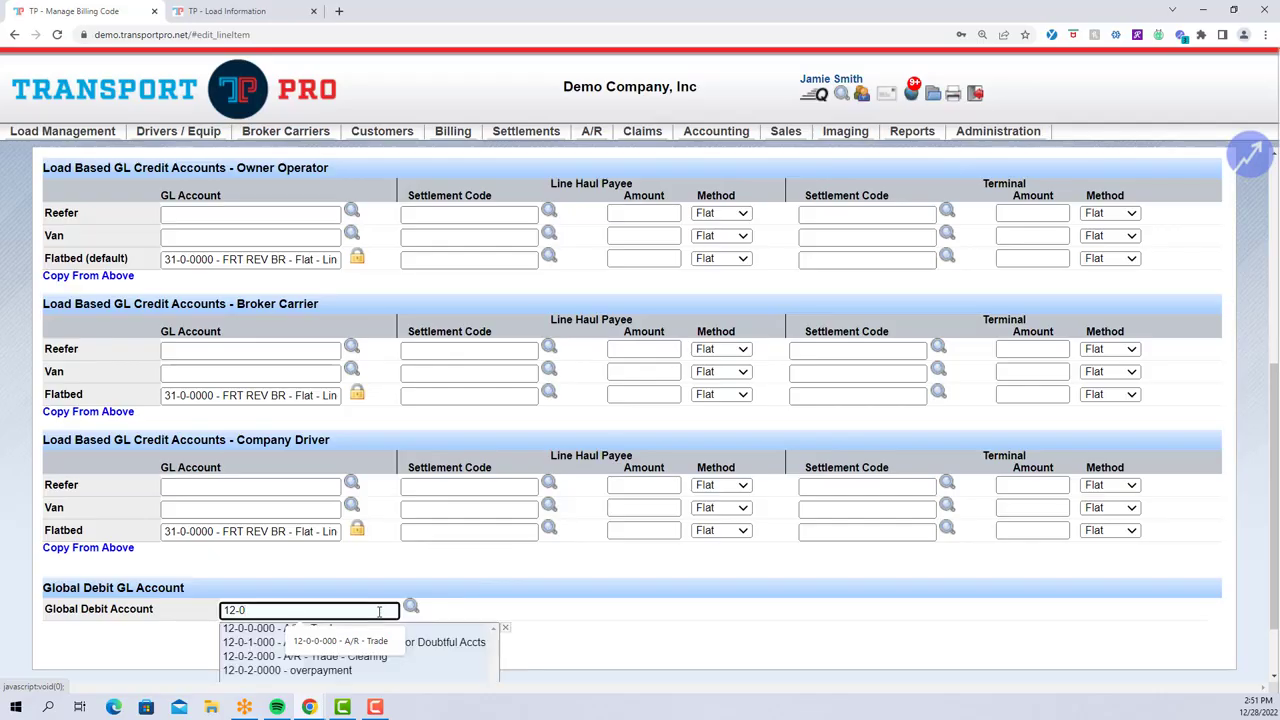
pyautogui.click(258, 630)
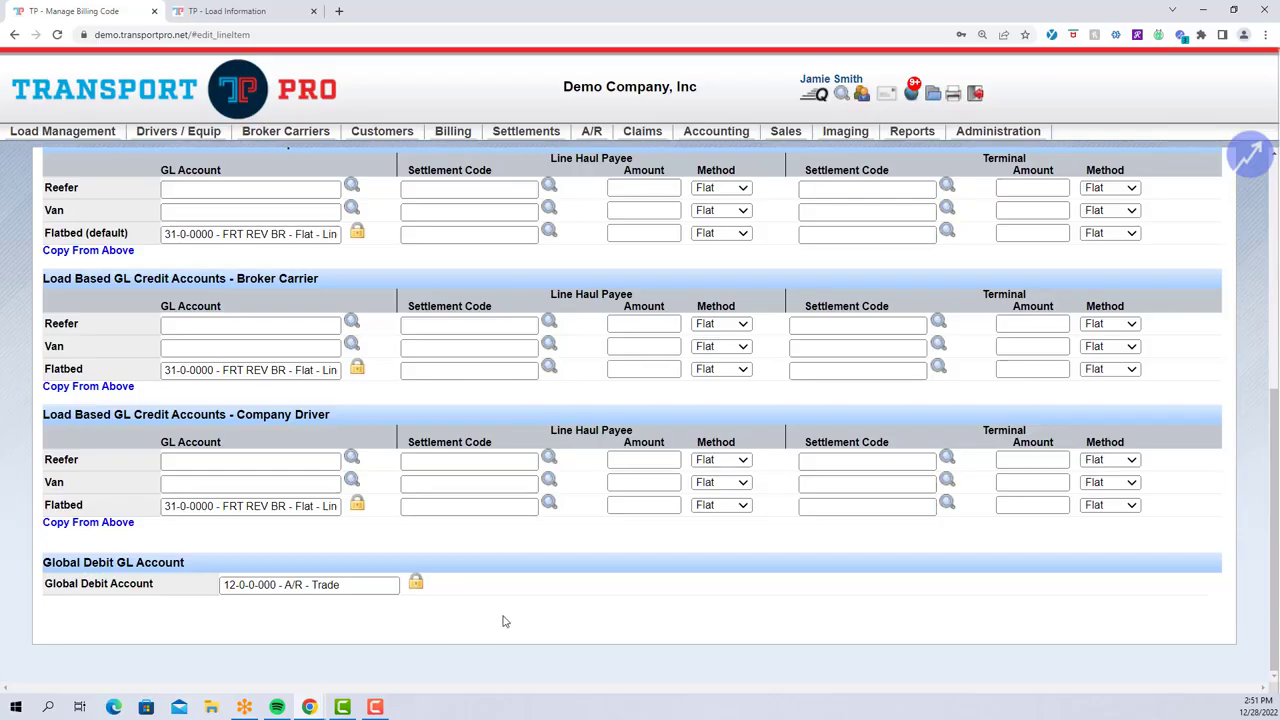
# Step: Review the entries of the Stop Charge billing code and save the record
pyautogui.scroll(1, 505, 621)
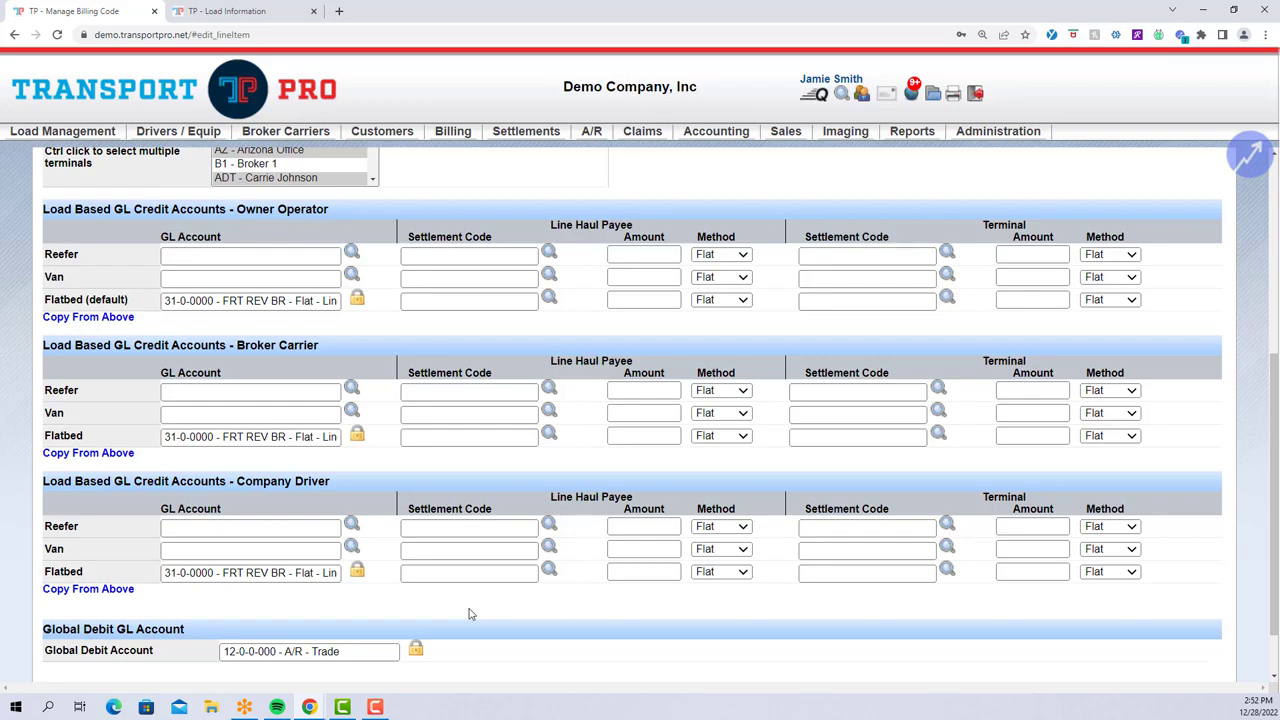
pyautogui.scroll(2, 405, 610)
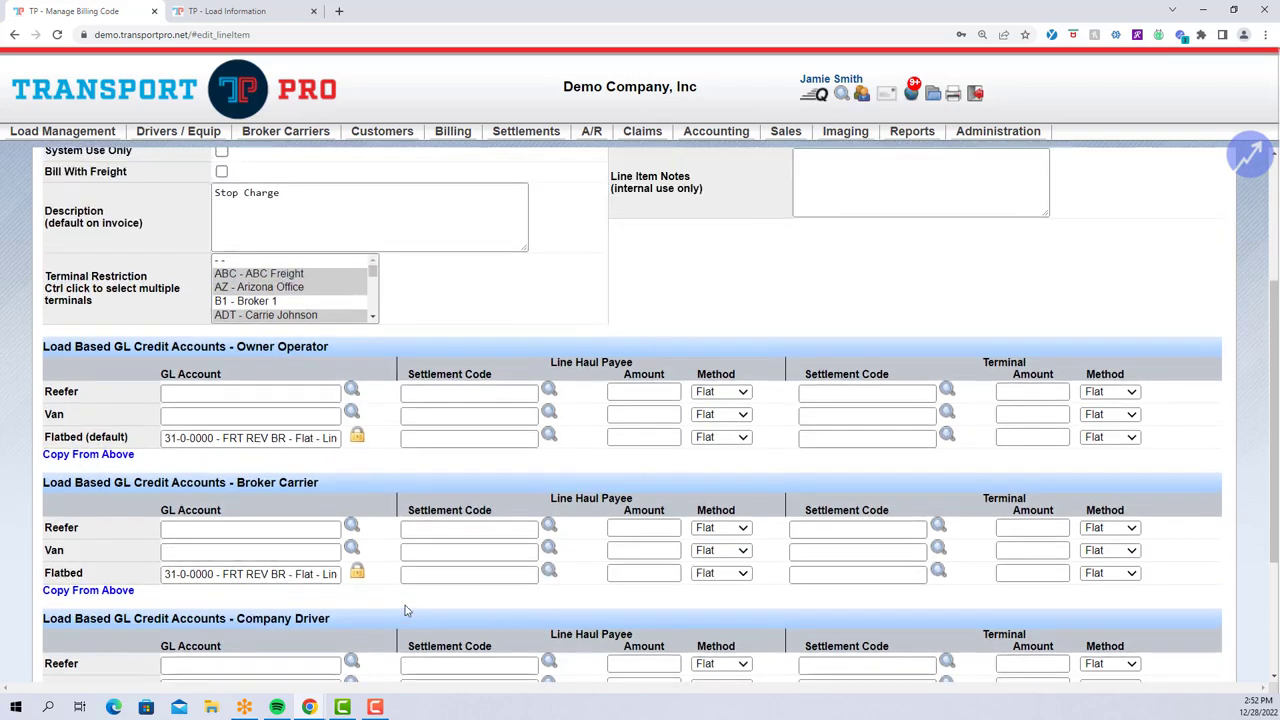
pyautogui.scroll(1, 405, 610)
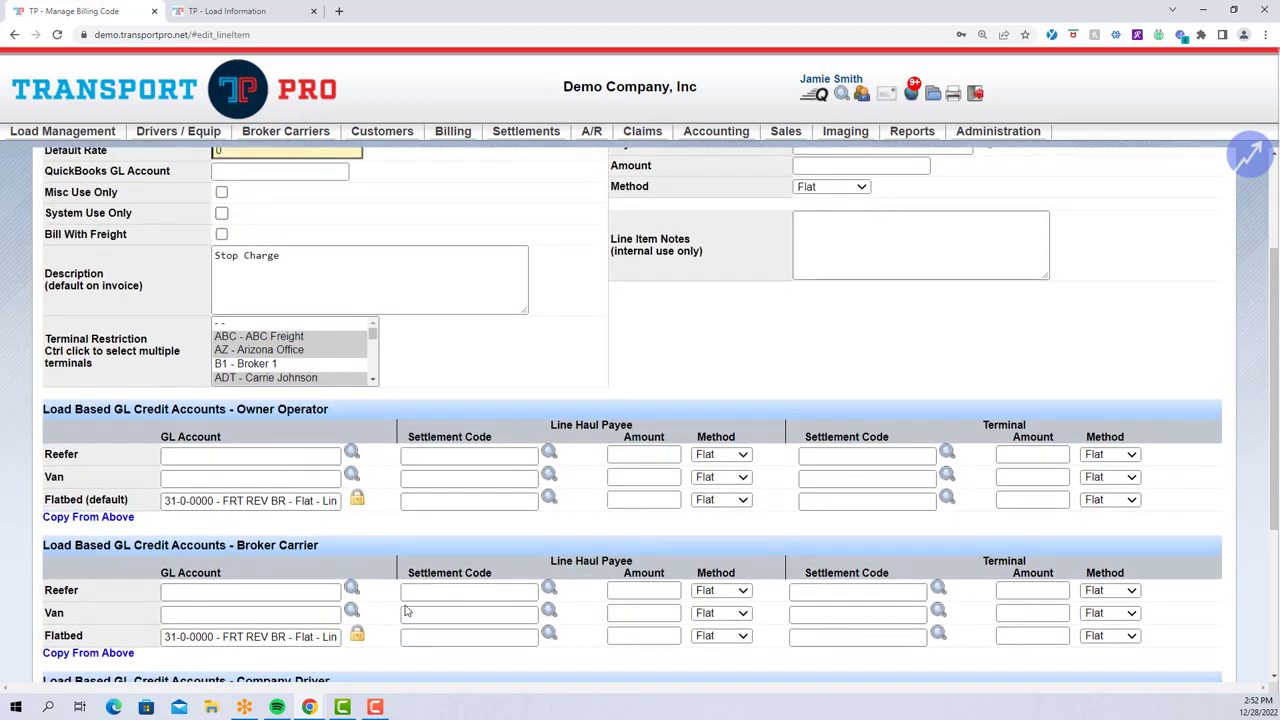
pyautogui.scroll(1, 405, 610)
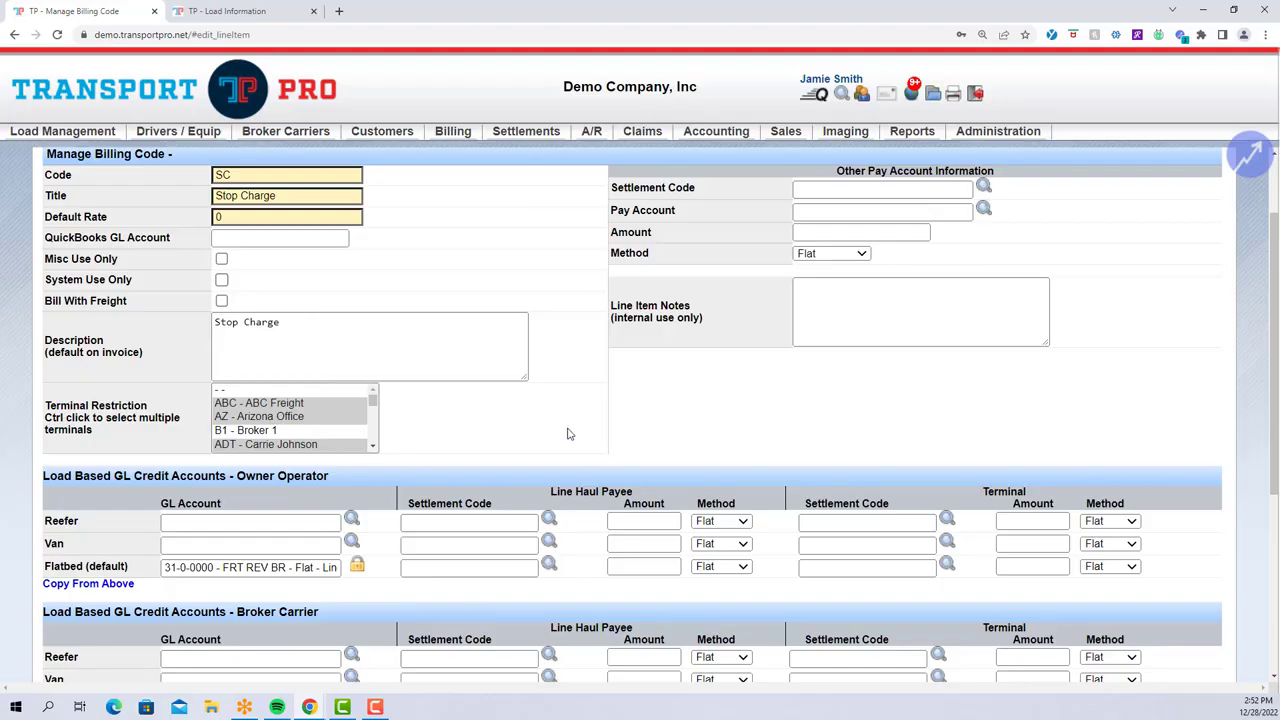
pyautogui.scroll(2, 570, 426)
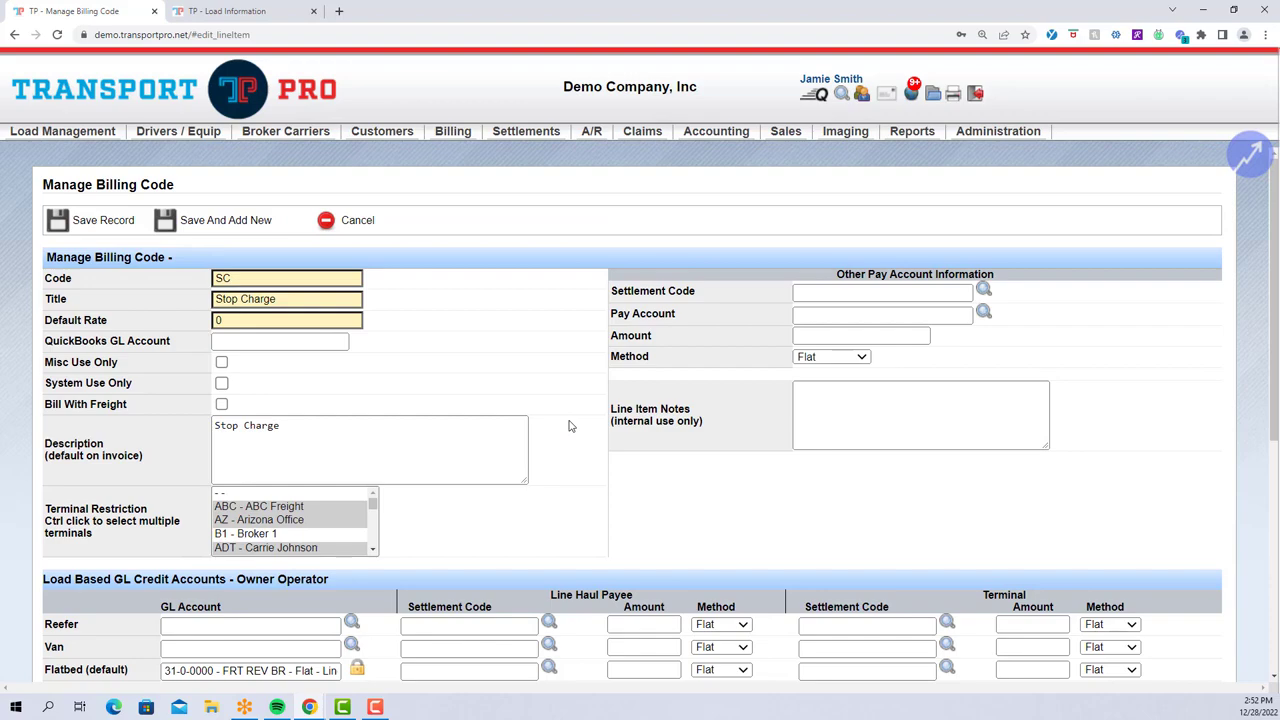
pyautogui.scroll(-2, 570, 426)
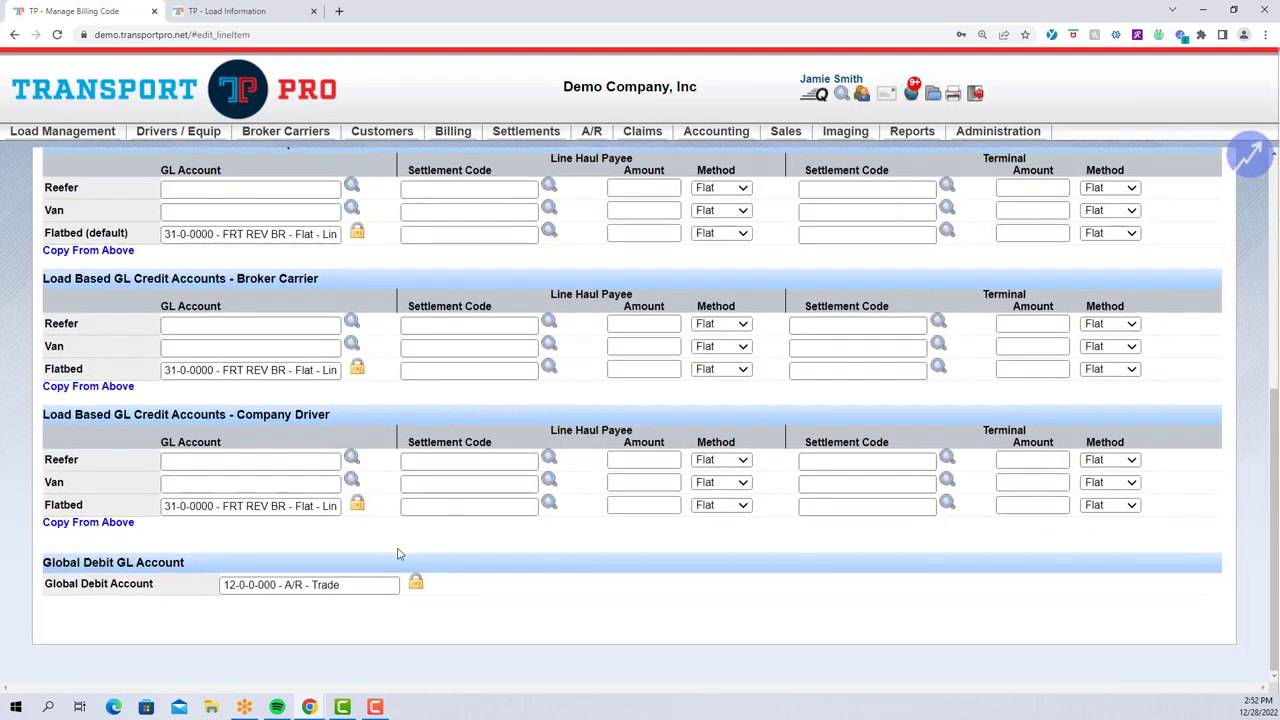
pyautogui.scroll(5, 560, 597)
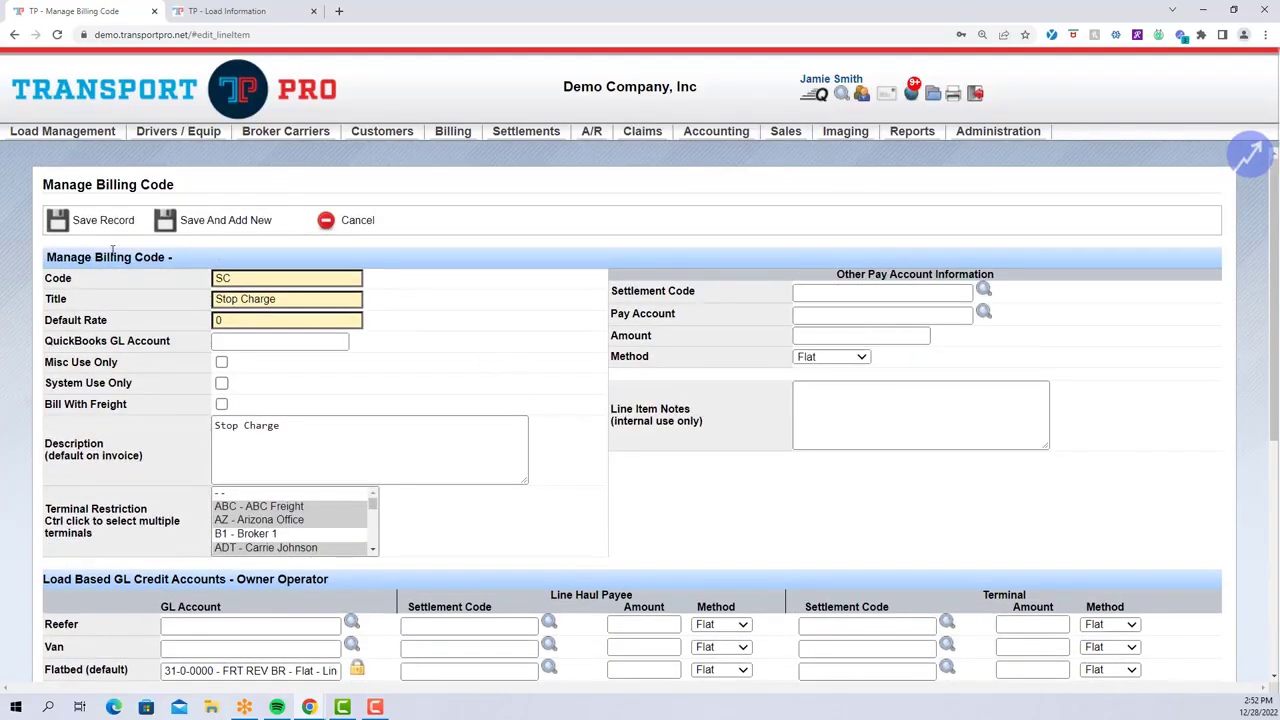
pyautogui.click(97, 222)
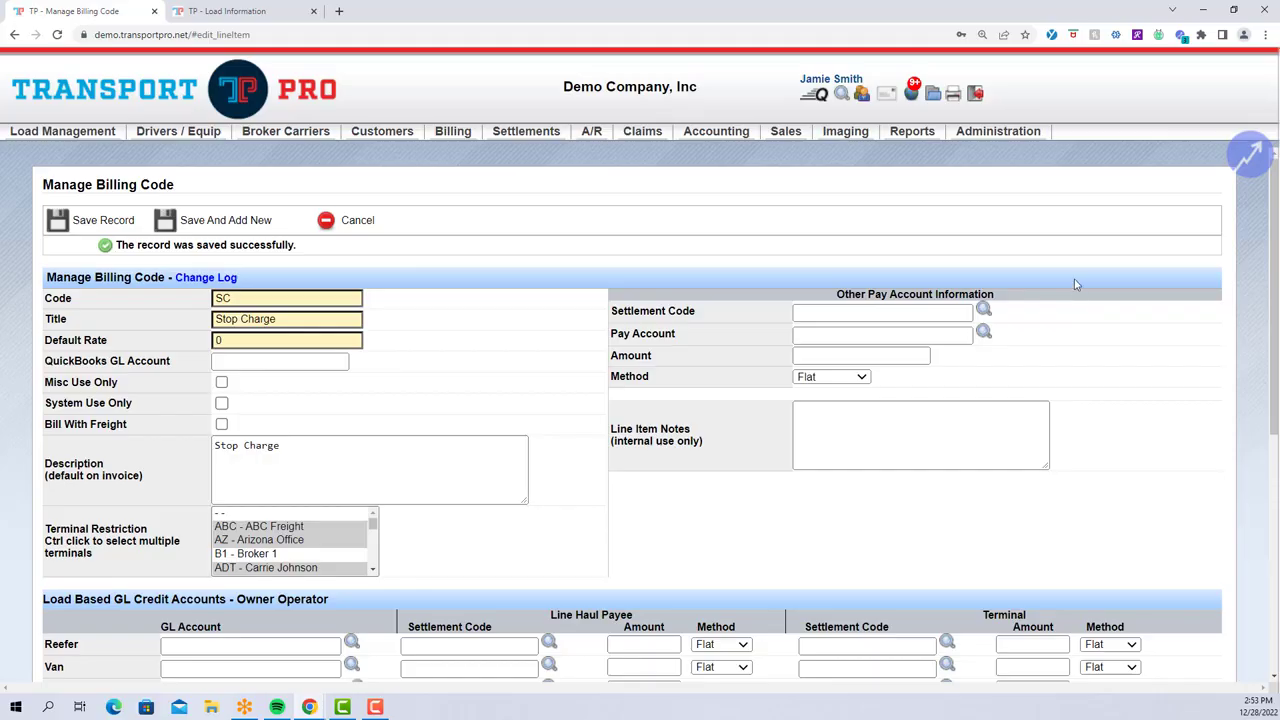
# Step: Search the existing billing codes and open the FSC Fuel Surcharge code for editing
pyautogui.moveTo(1024, 136)
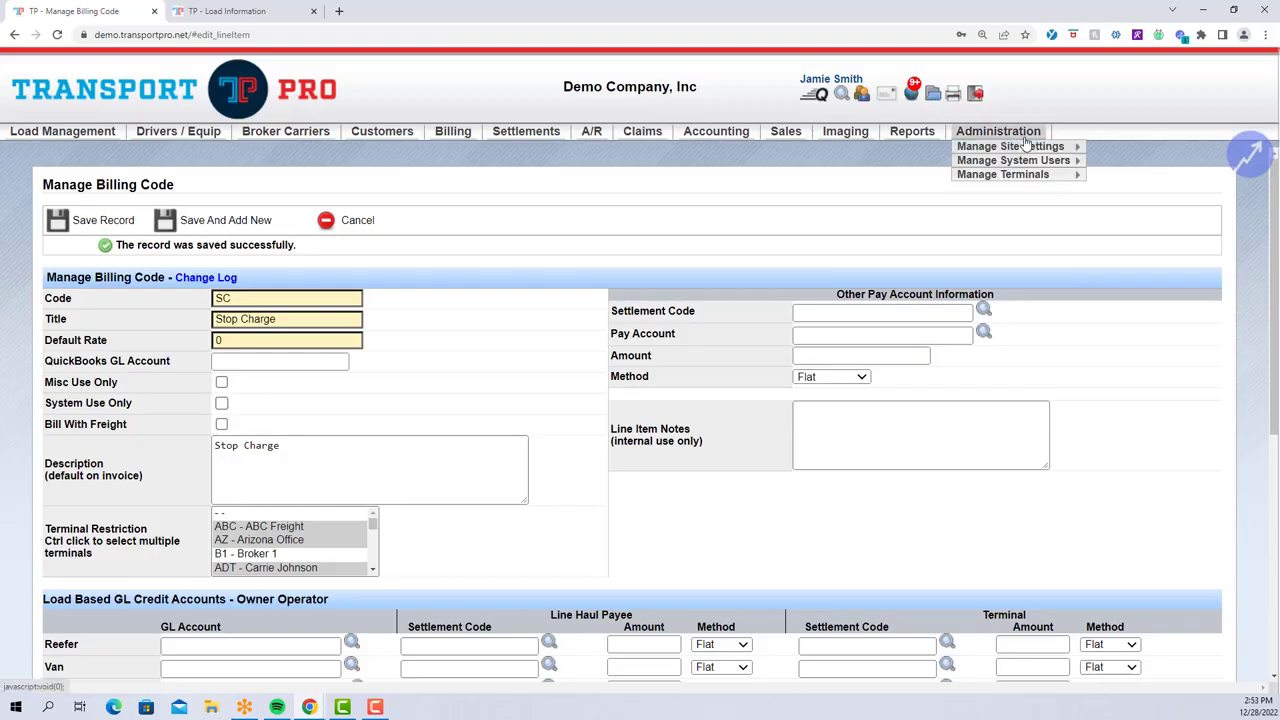
pyautogui.moveTo(1032, 162)
pyautogui.moveTo(1157, 214)
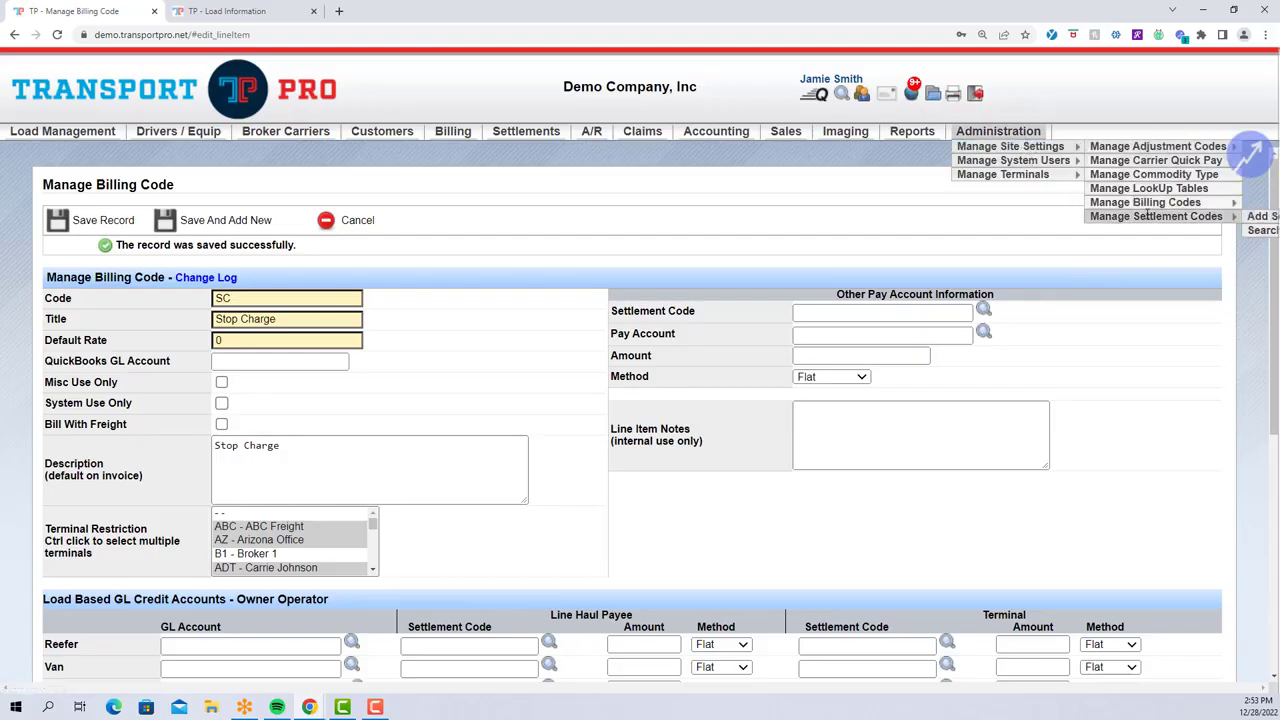
pyautogui.click(1262, 230)
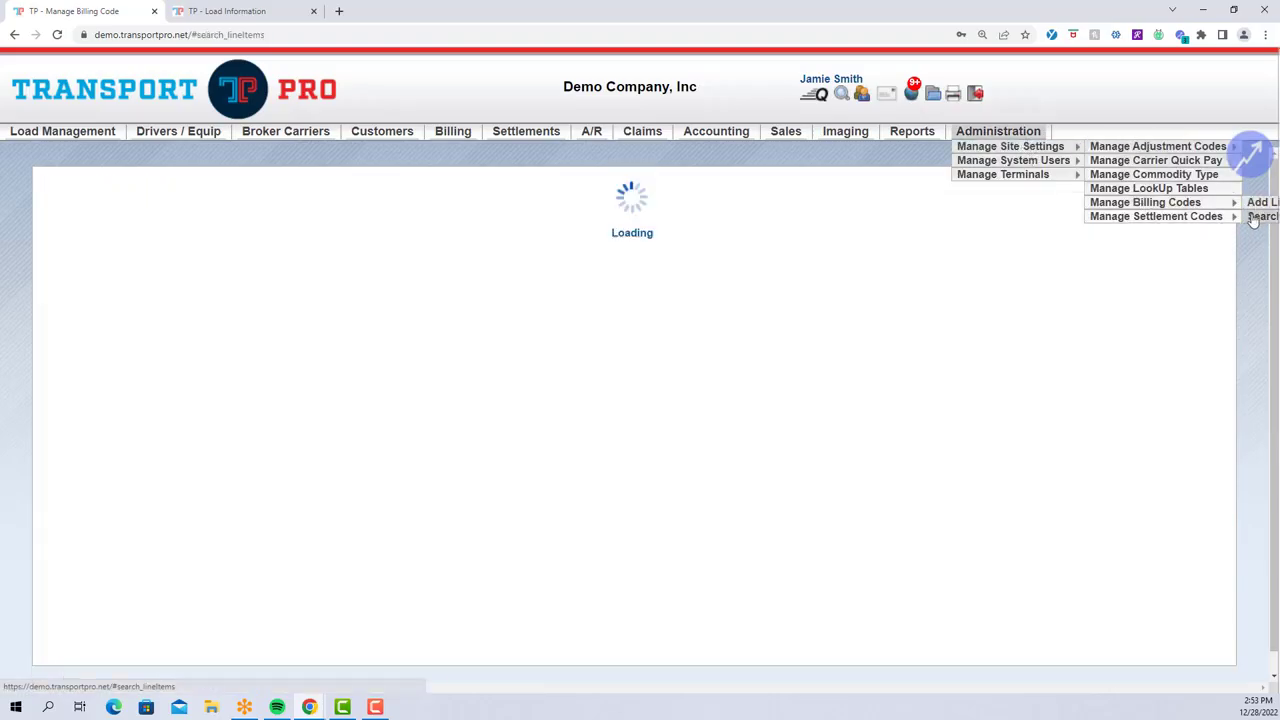
pyautogui.scroll(-3, 370, 480)
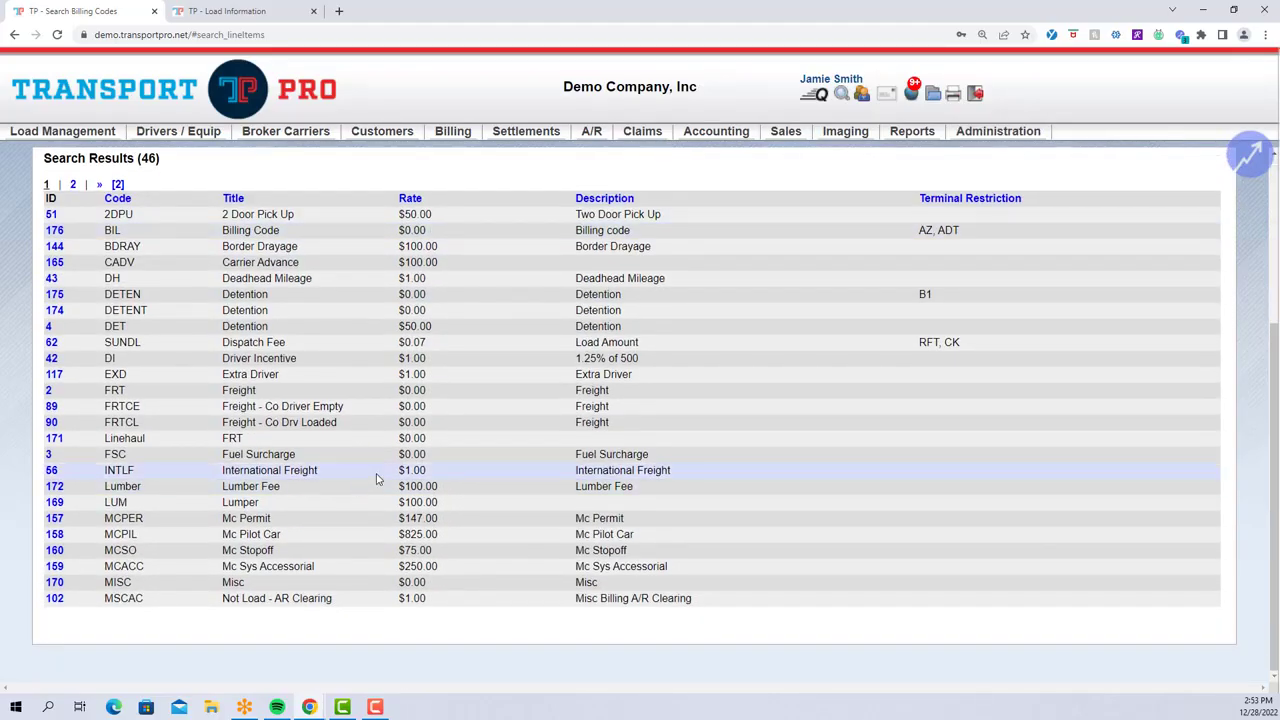
pyautogui.click(48, 455)
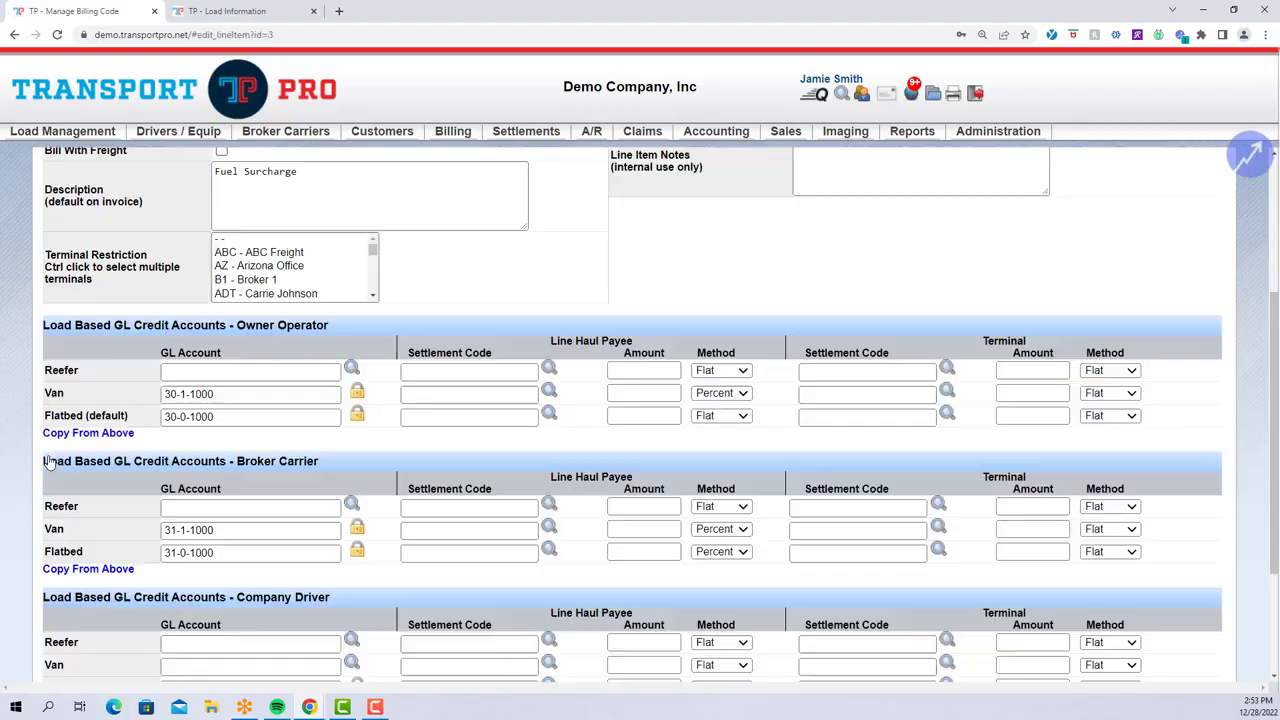
# Step: Examine the Fuel Surcharge code's line haul payee settlement code, amount and method columns for Owner Operator, Broker Carrier and Company Driver
pyautogui.scroll(2, 84, 460)
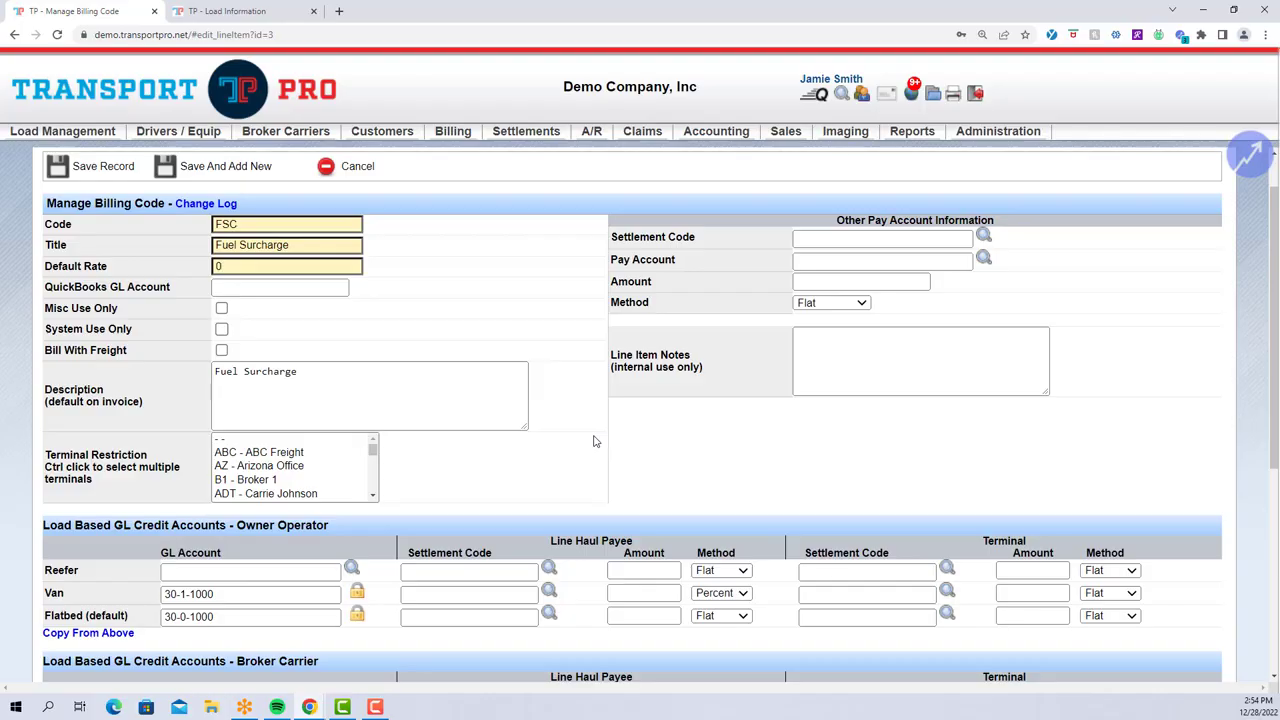
pyautogui.scroll(1, 594, 441)
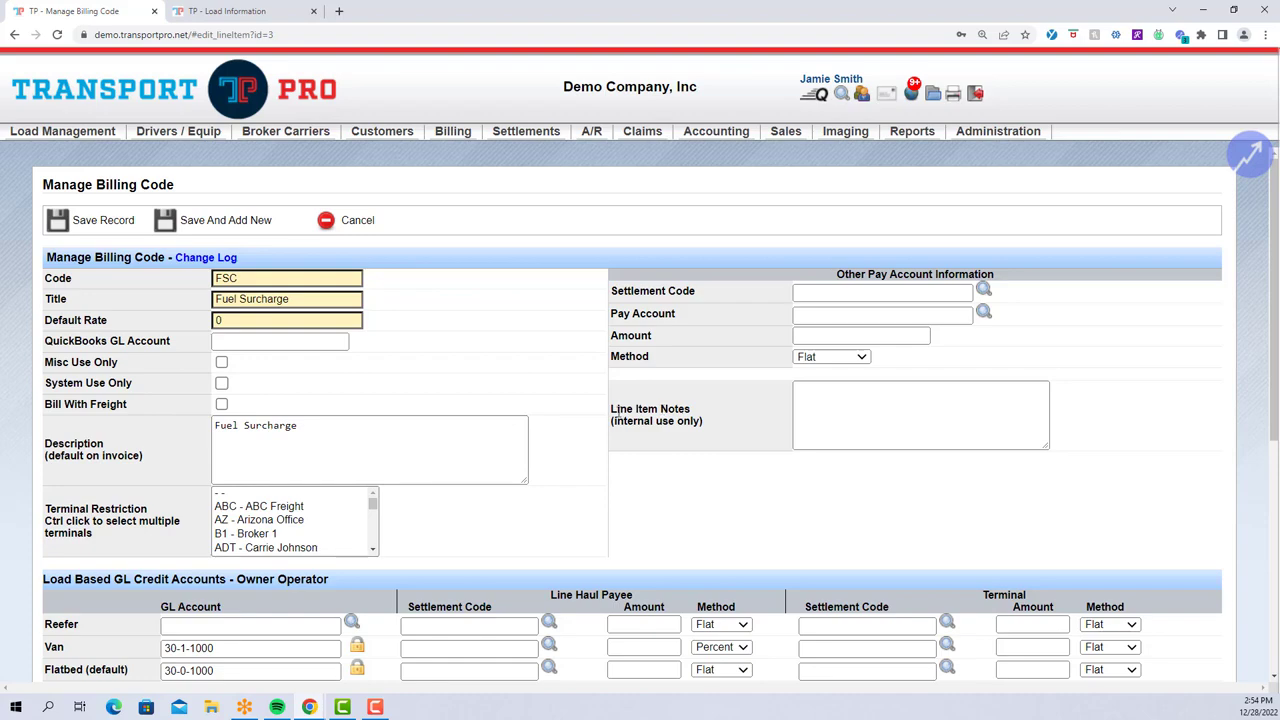
pyautogui.scroll(-3, 616, 413)
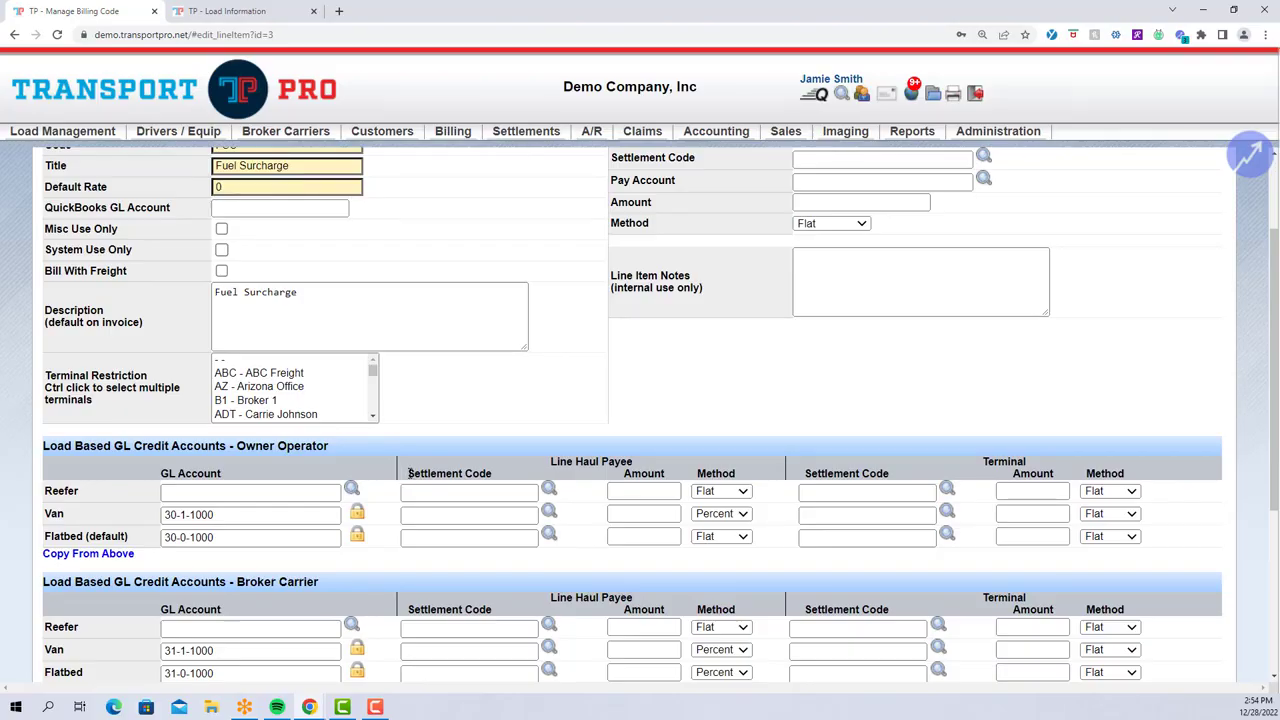
pyautogui.moveTo(408, 476); pyautogui.dragTo(494, 478)
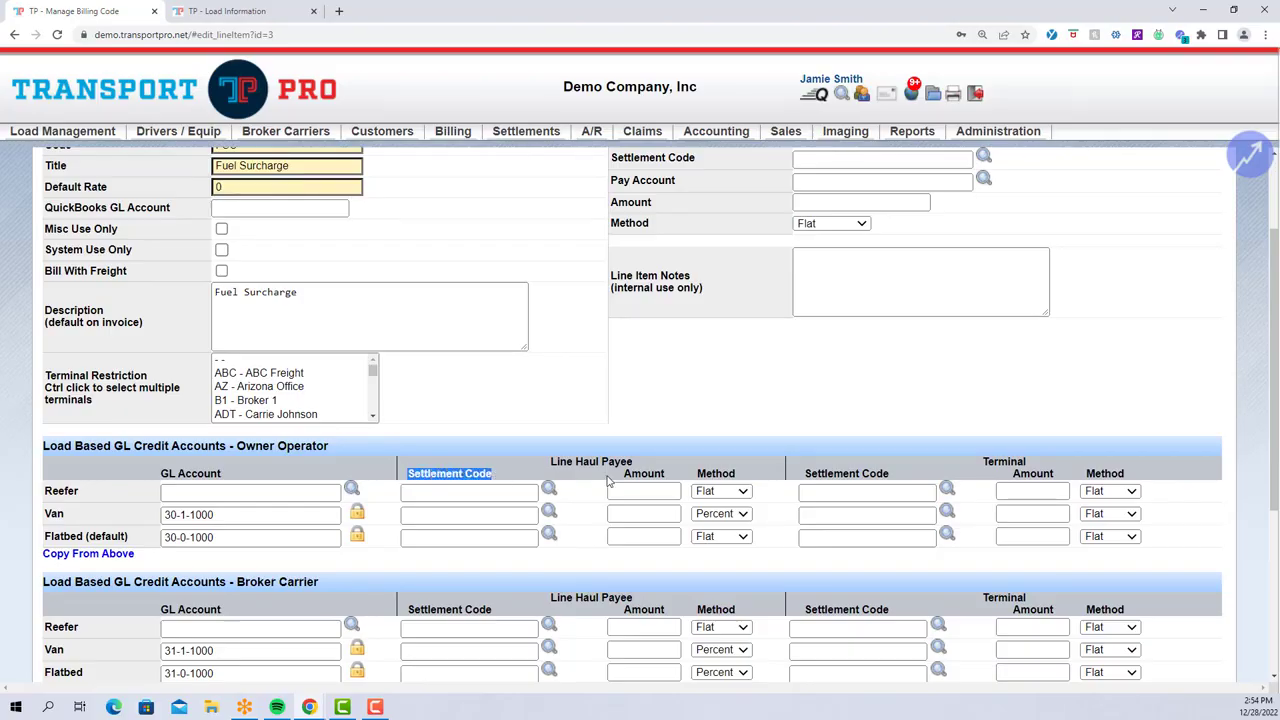
pyautogui.moveTo(620, 476); pyautogui.dragTo(754, 478)
pyautogui.click(752, 478)
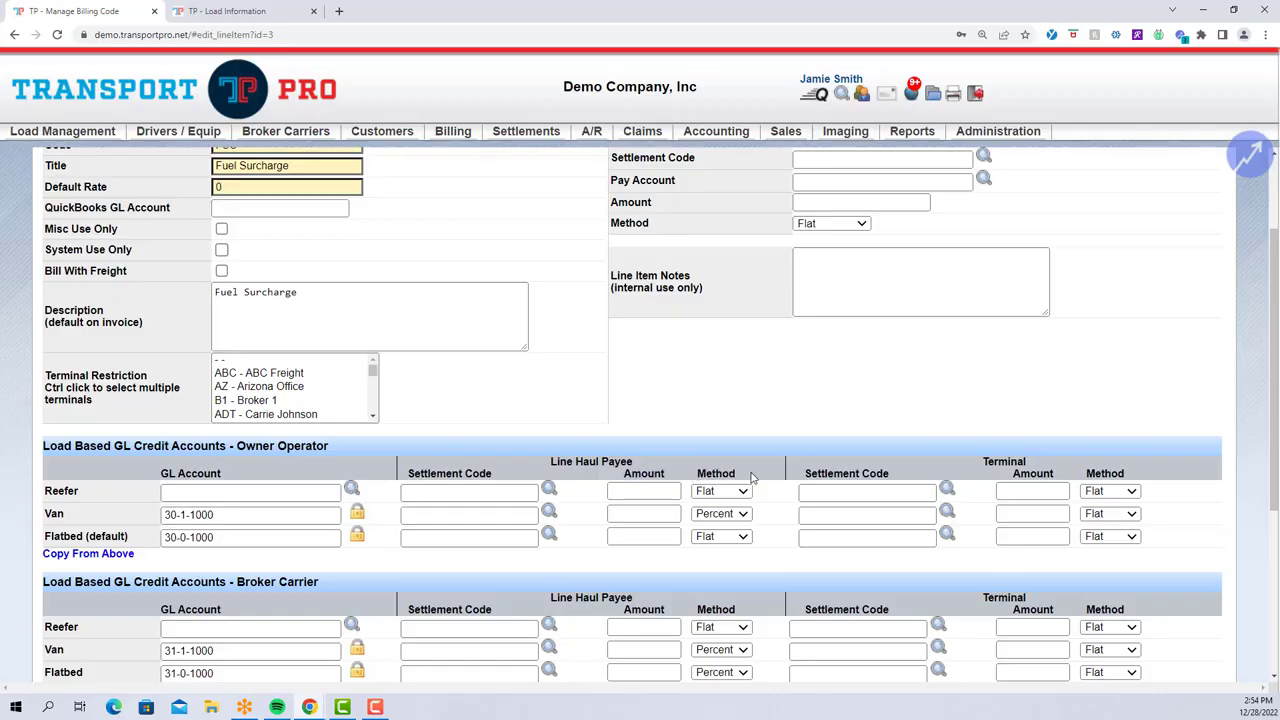
pyautogui.scroll(-2, 785, 455)
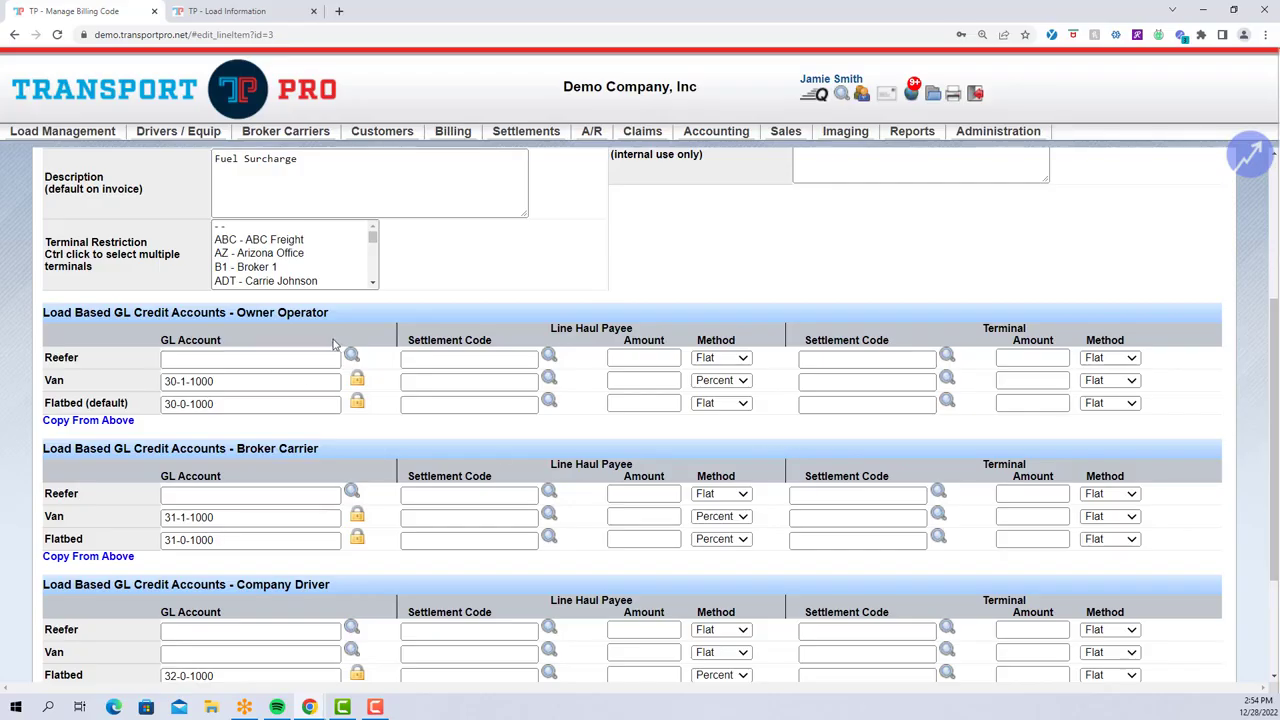
pyautogui.moveTo(238, 312); pyautogui.dragTo(358, 315)
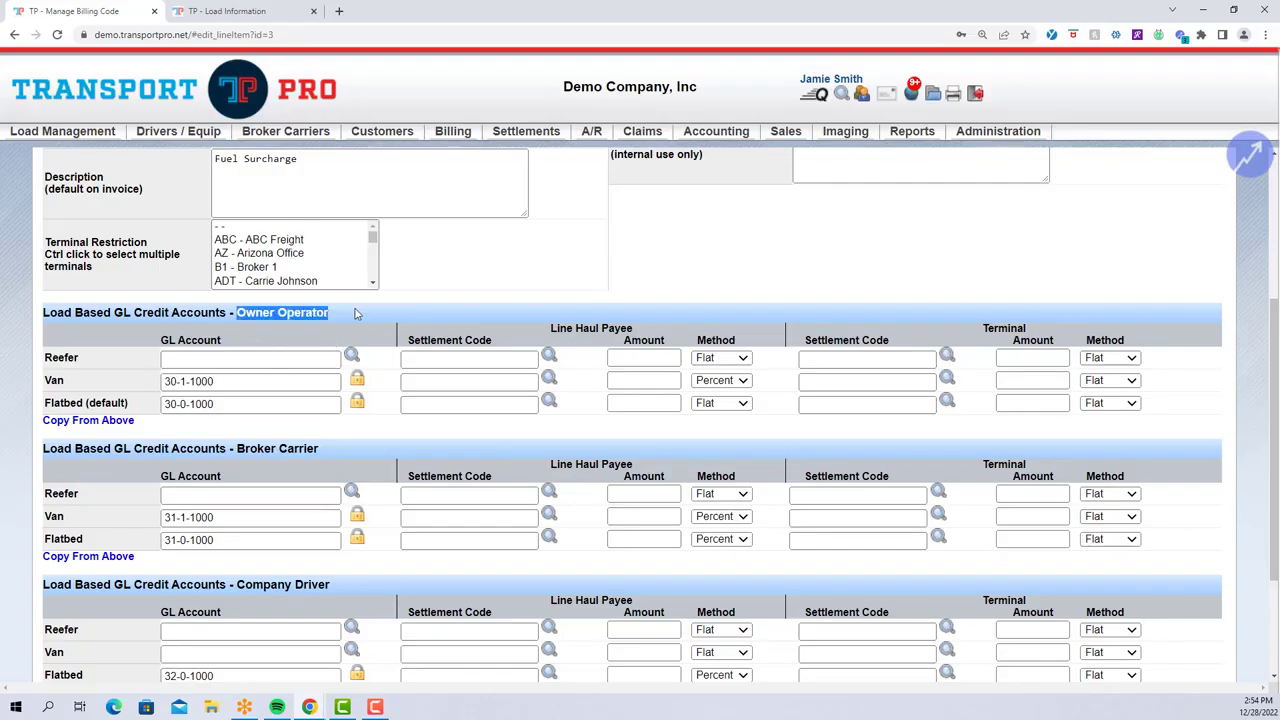
pyautogui.moveTo(237, 448); pyautogui.dragTo(355, 449)
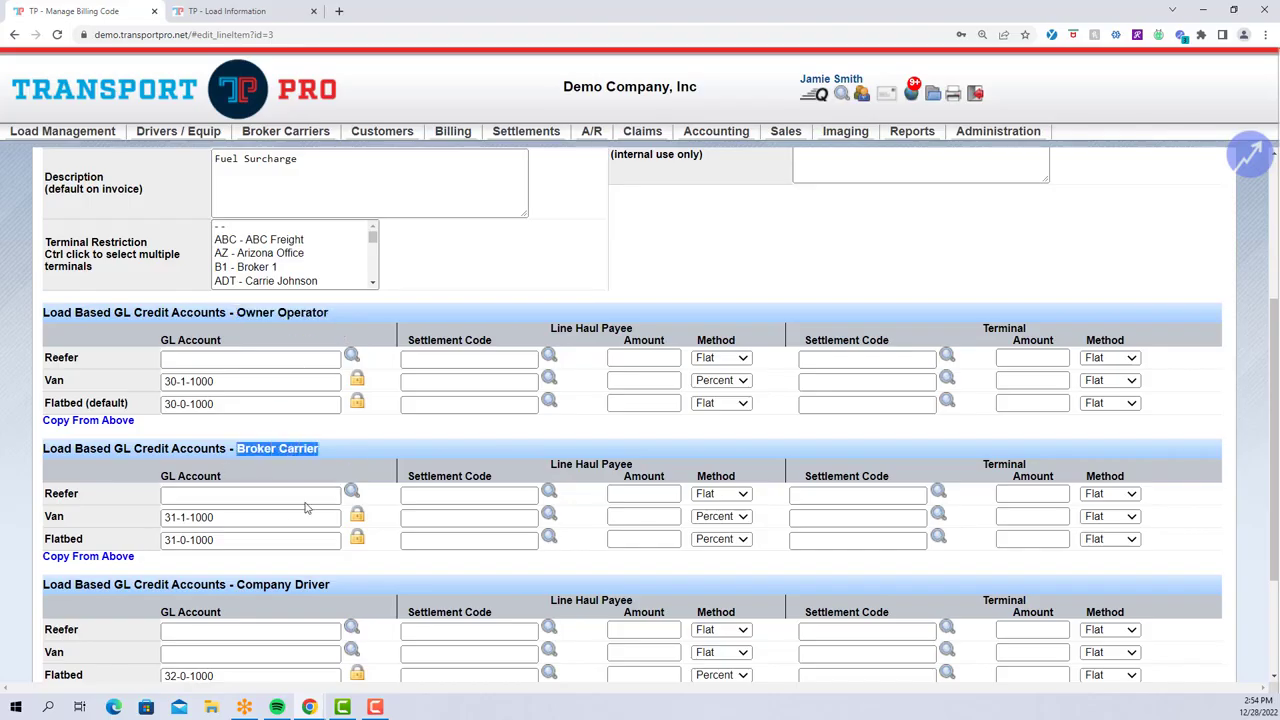
pyautogui.moveTo(238, 584); pyautogui.dragTo(363, 583)
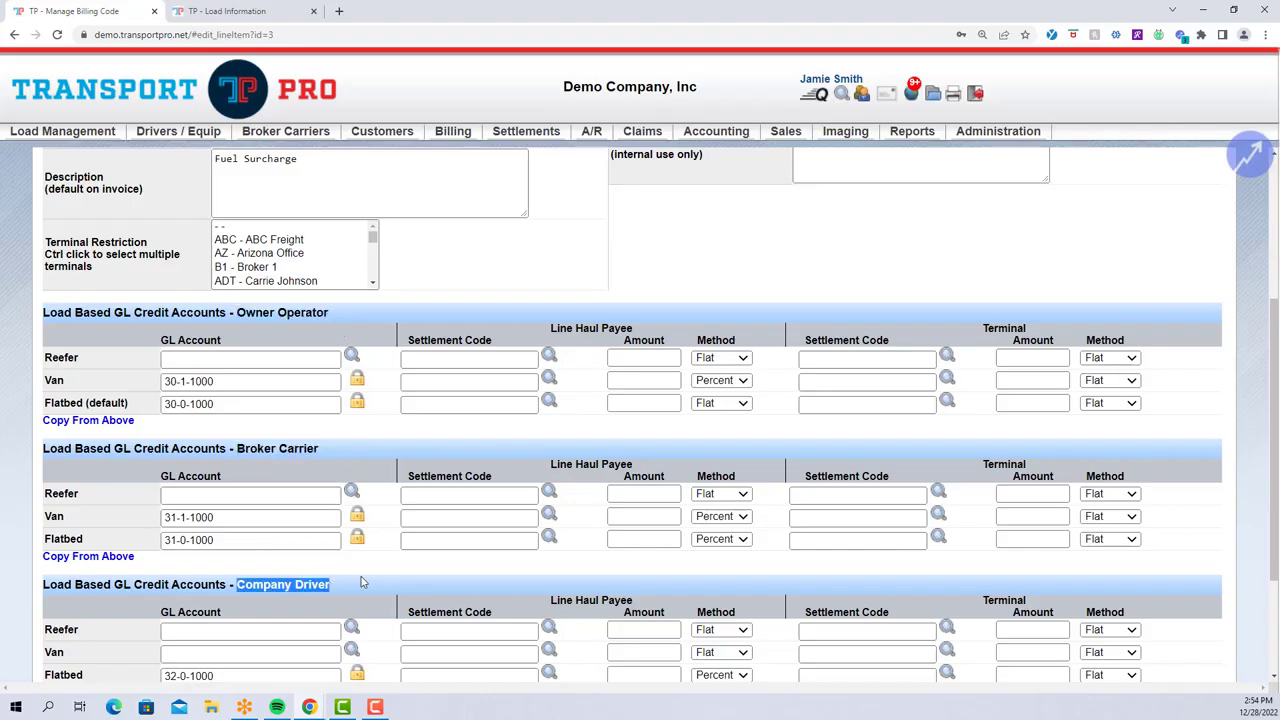
pyautogui.click(363, 583)
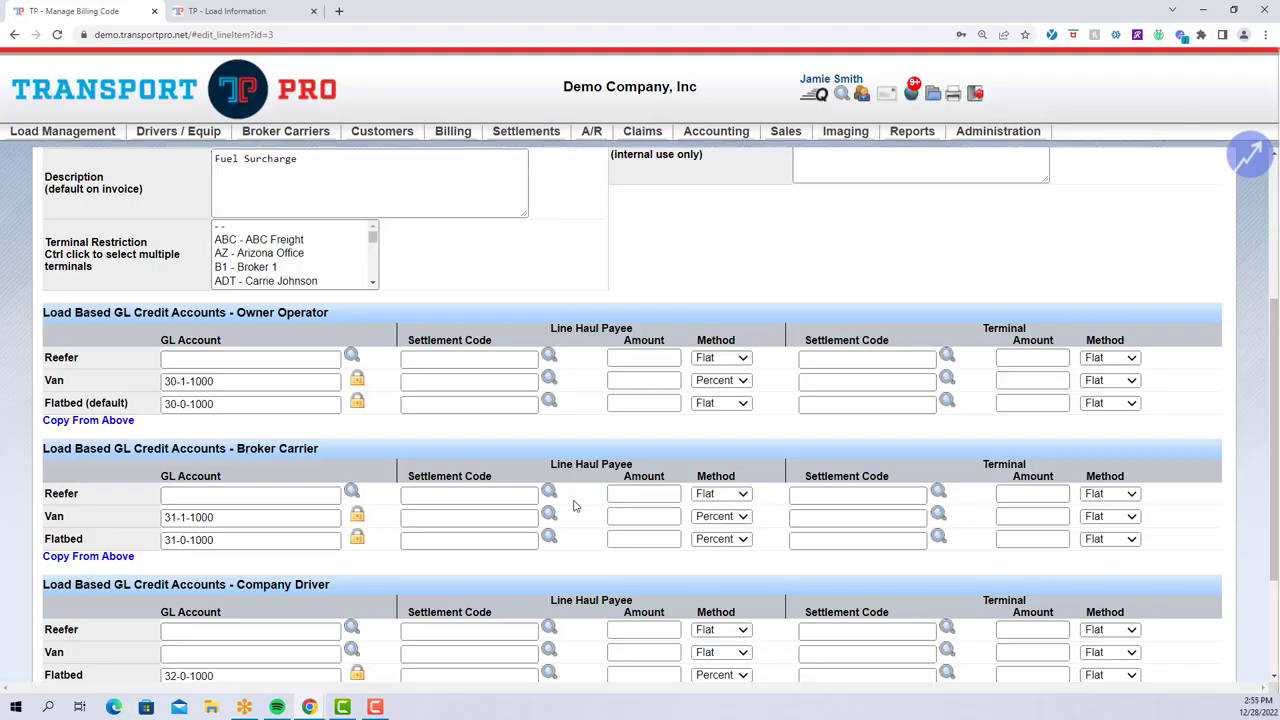
# Step: Set the line haul payee settlement code for Owner Operator Flatbed (default) to FSC Fuel Surcharge - $0 - Earning
pyautogui.click(481, 402)
pyautogui.click(481, 402)
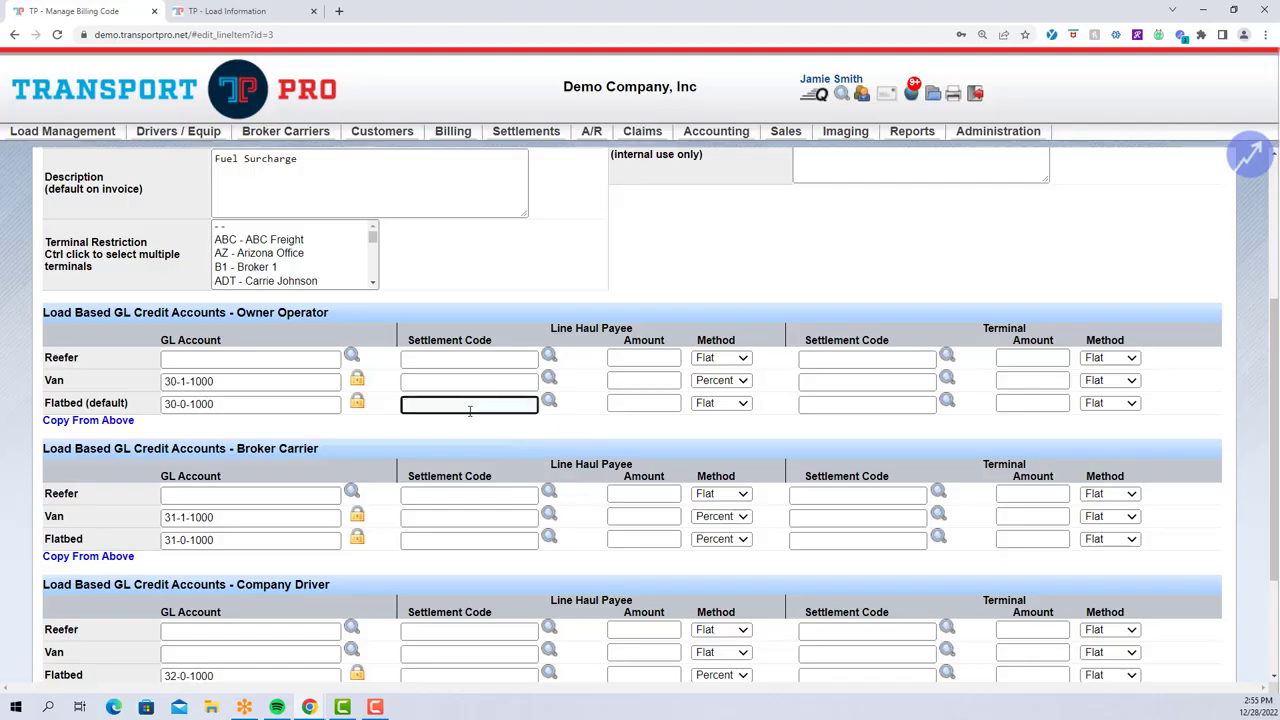
pyautogui.write('f')
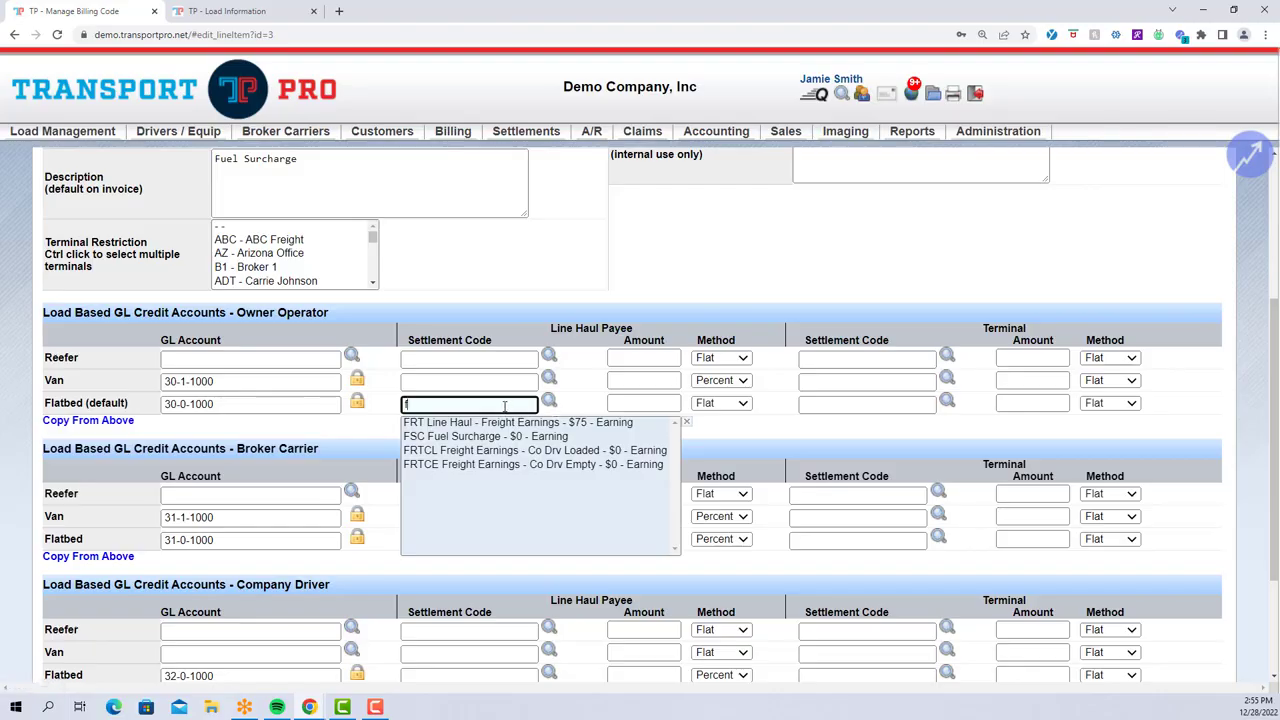
pyautogui.click(475, 440)
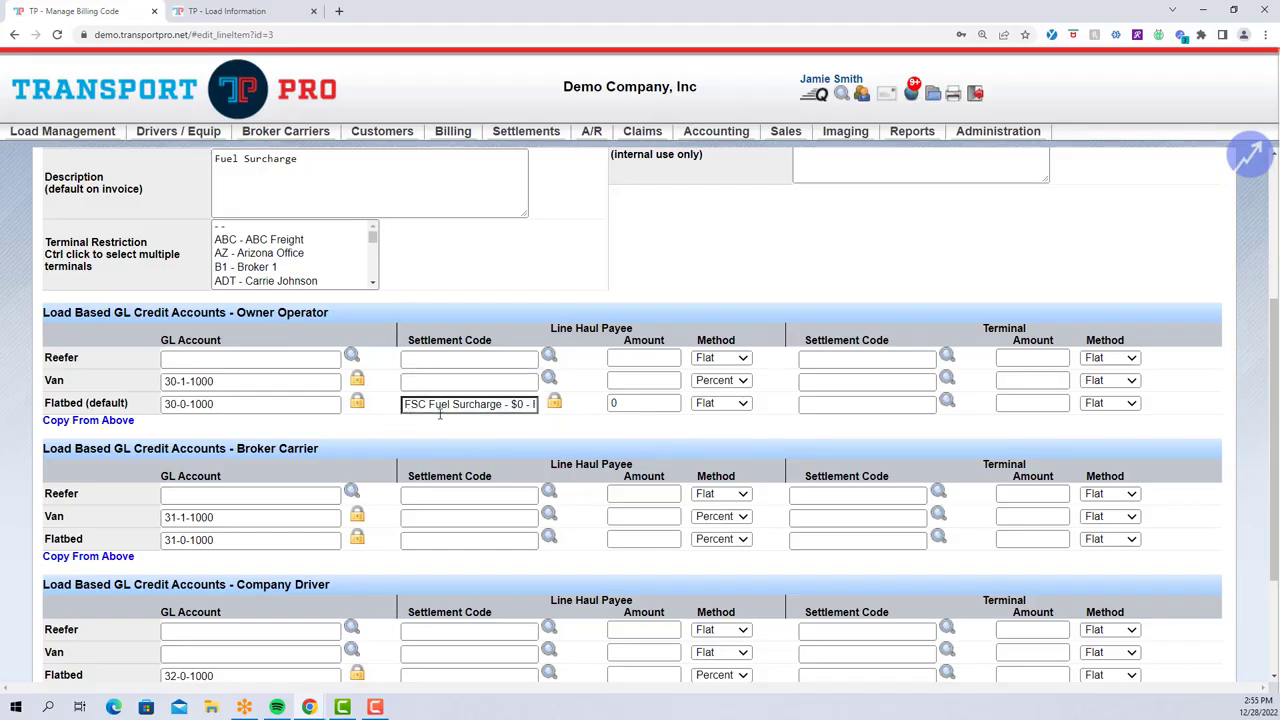
# Step: Locate the add and search options of Manage Settlement Codes from the load information page, and return to the Fuel Surcharge billing code
pyautogui.click(531, 405)
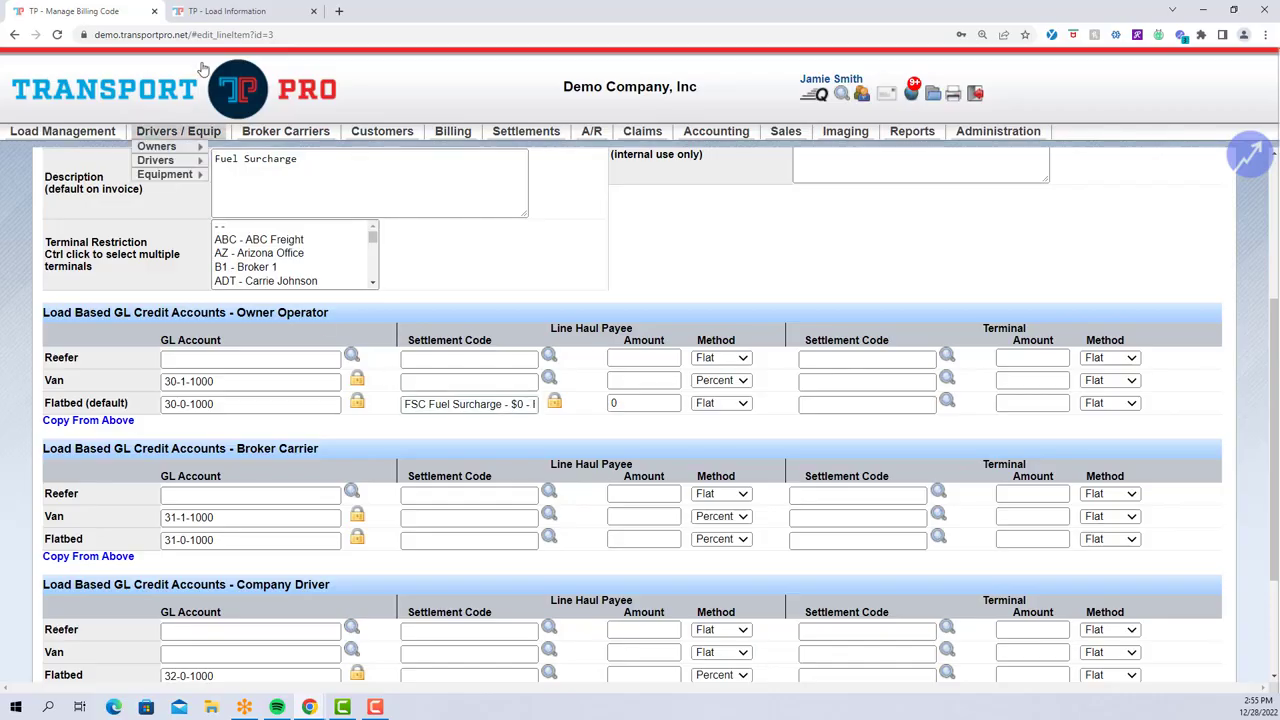
pyautogui.click(229, 13)
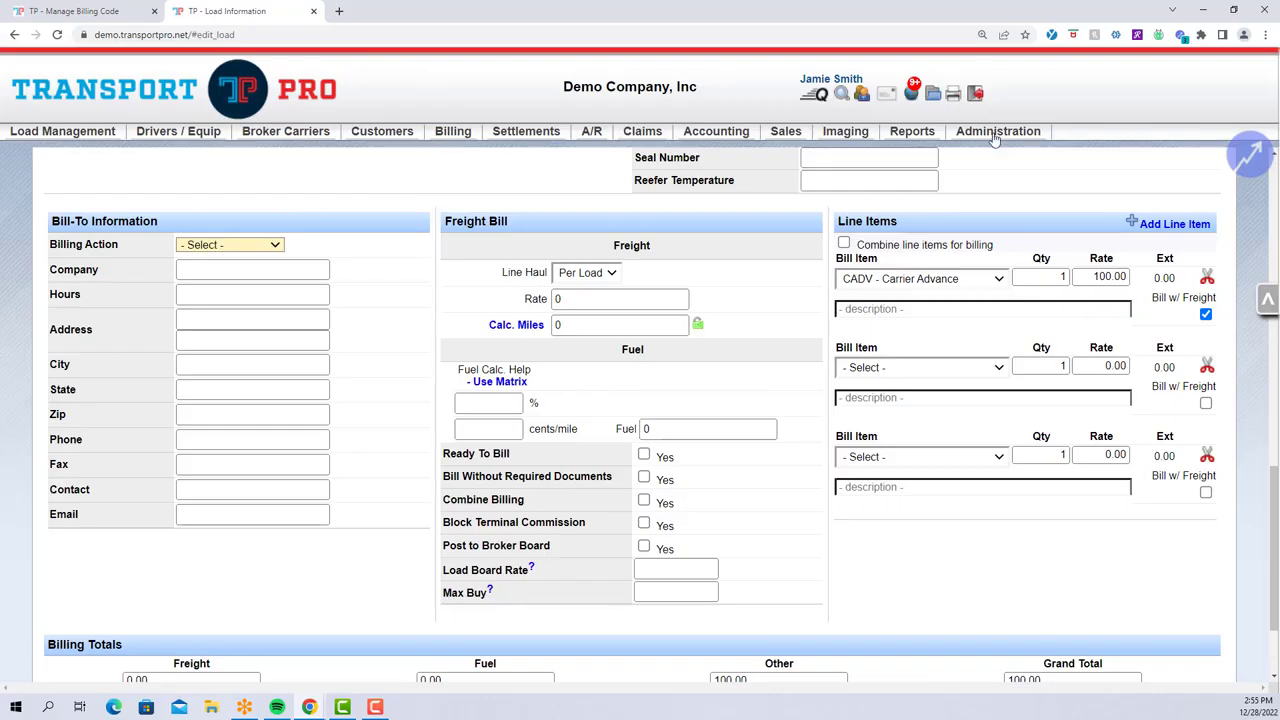
pyautogui.moveTo(998, 131)
pyautogui.moveTo(1077, 140)
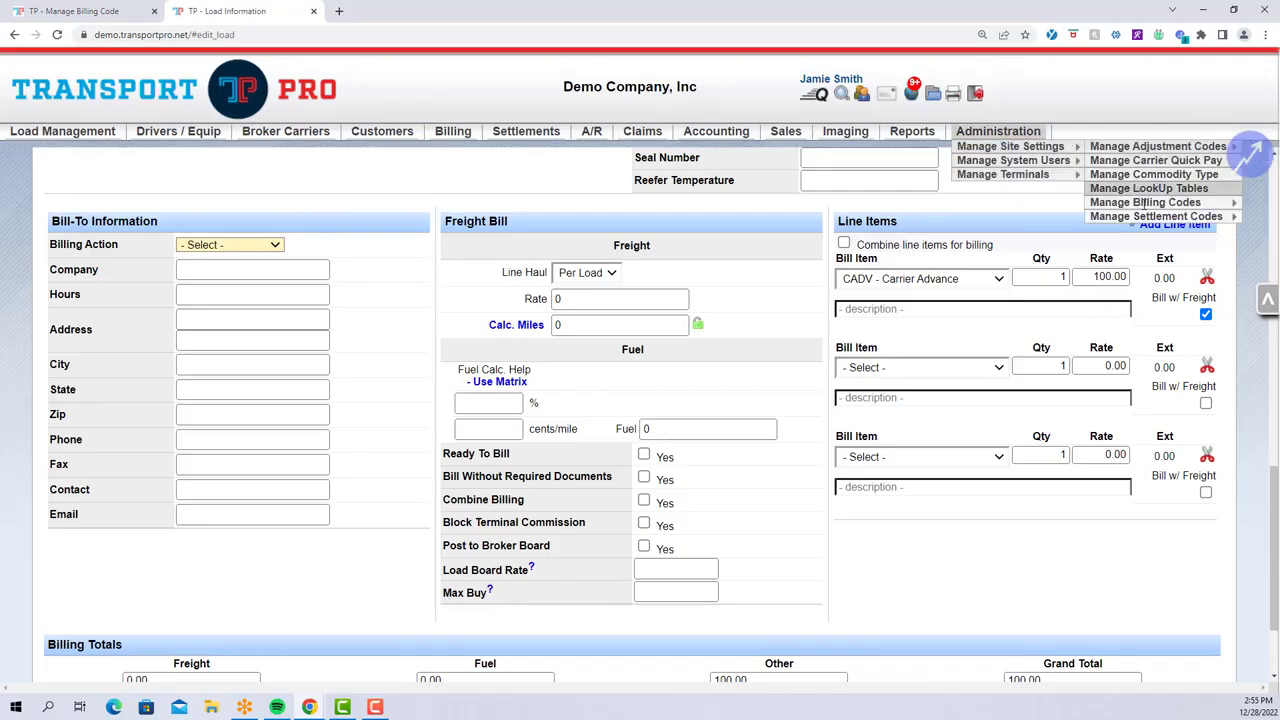
pyautogui.moveTo(1260, 219)
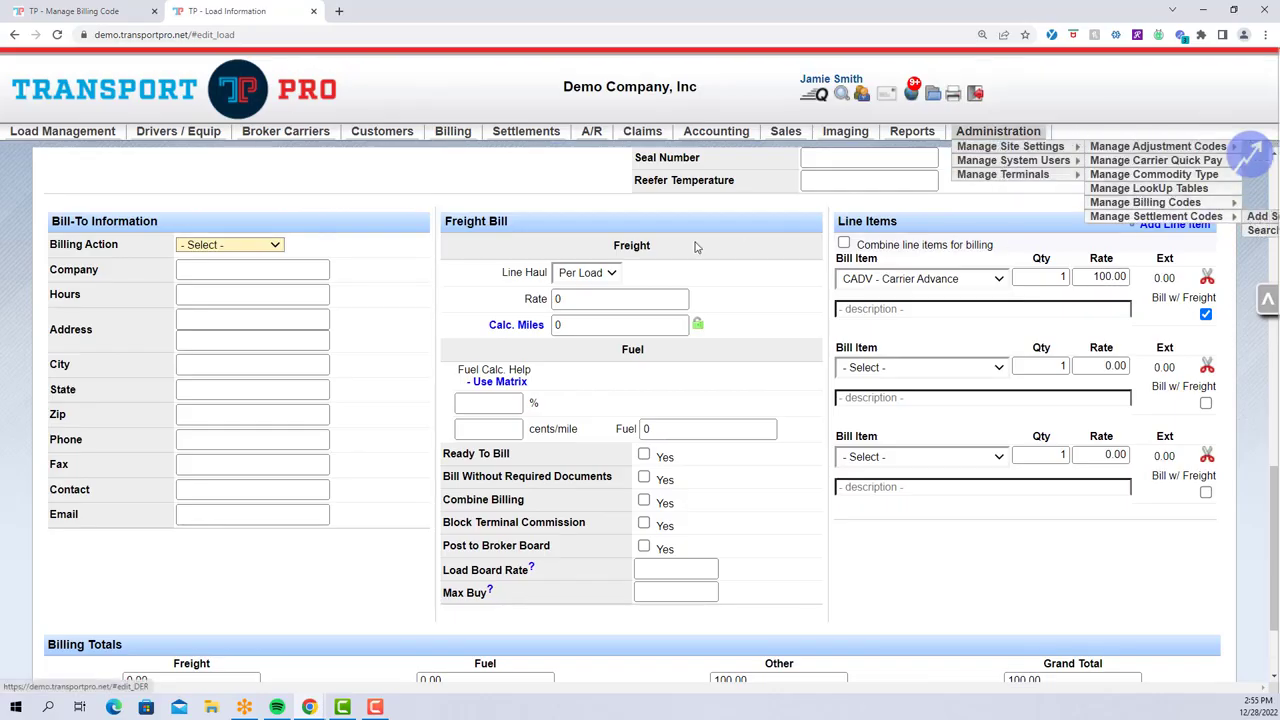
pyautogui.click(113, 14)
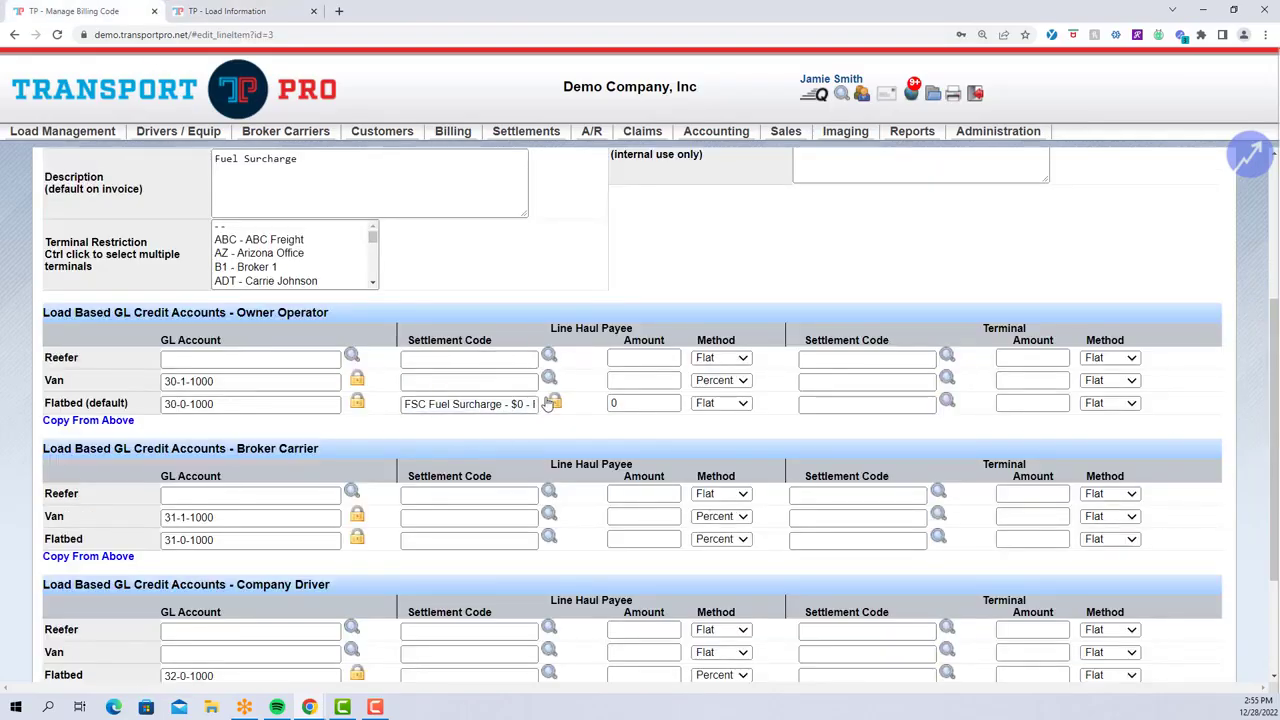
# Step: Set the line haul payee amount for Owner Operator Flatbed (default) to 100 and its method to Percent
pyautogui.click(612, 403)
pyautogui.doubleClick(612, 403)
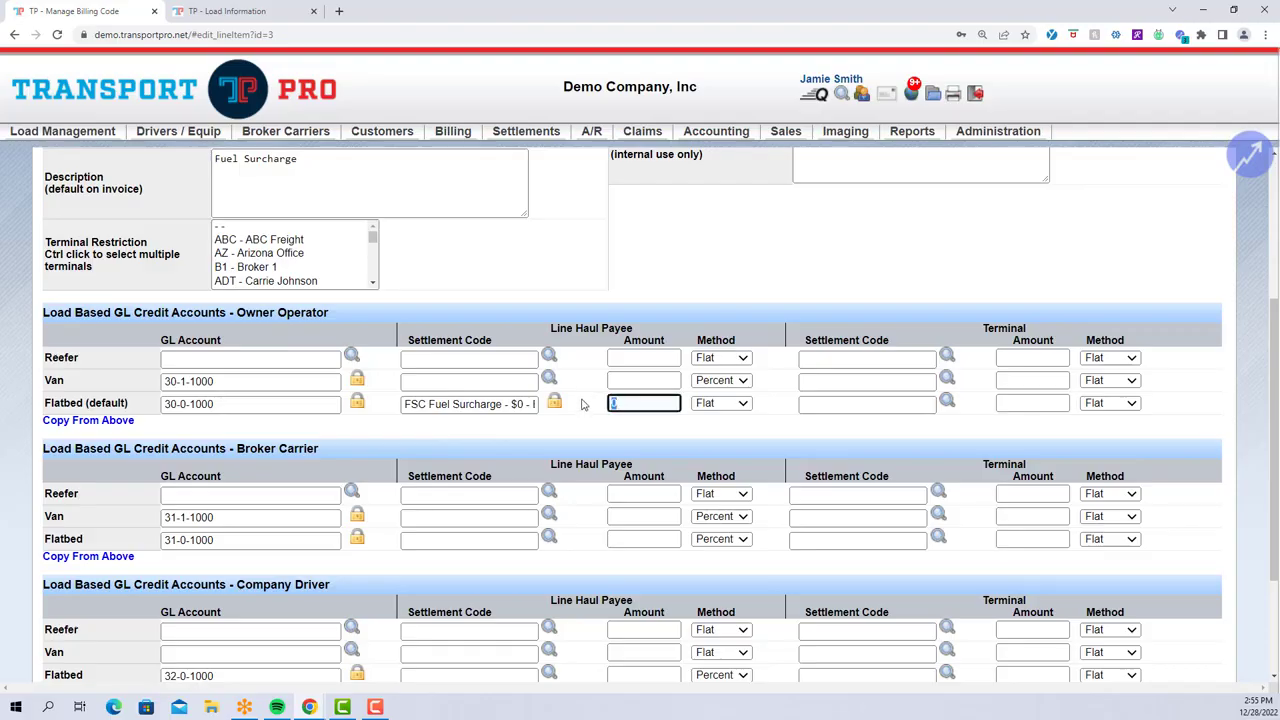
pyautogui.write('100')
pyautogui.click(584, 403)
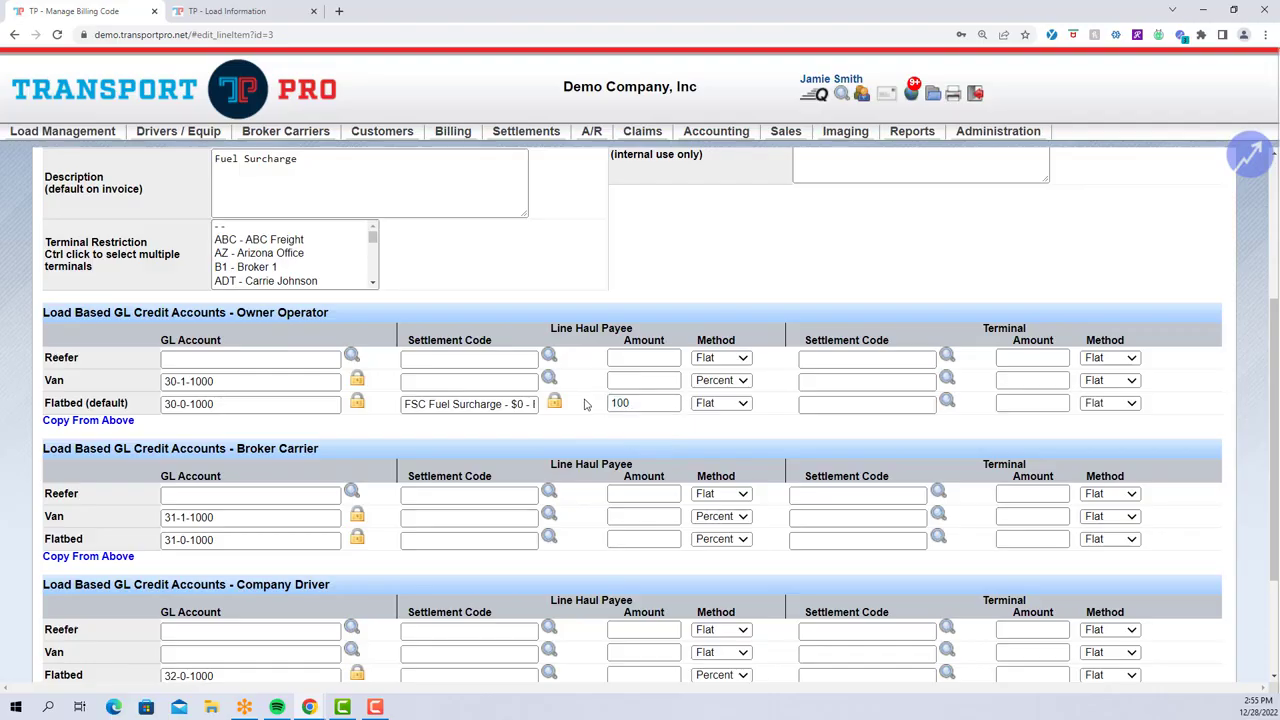
pyautogui.click(745, 405)
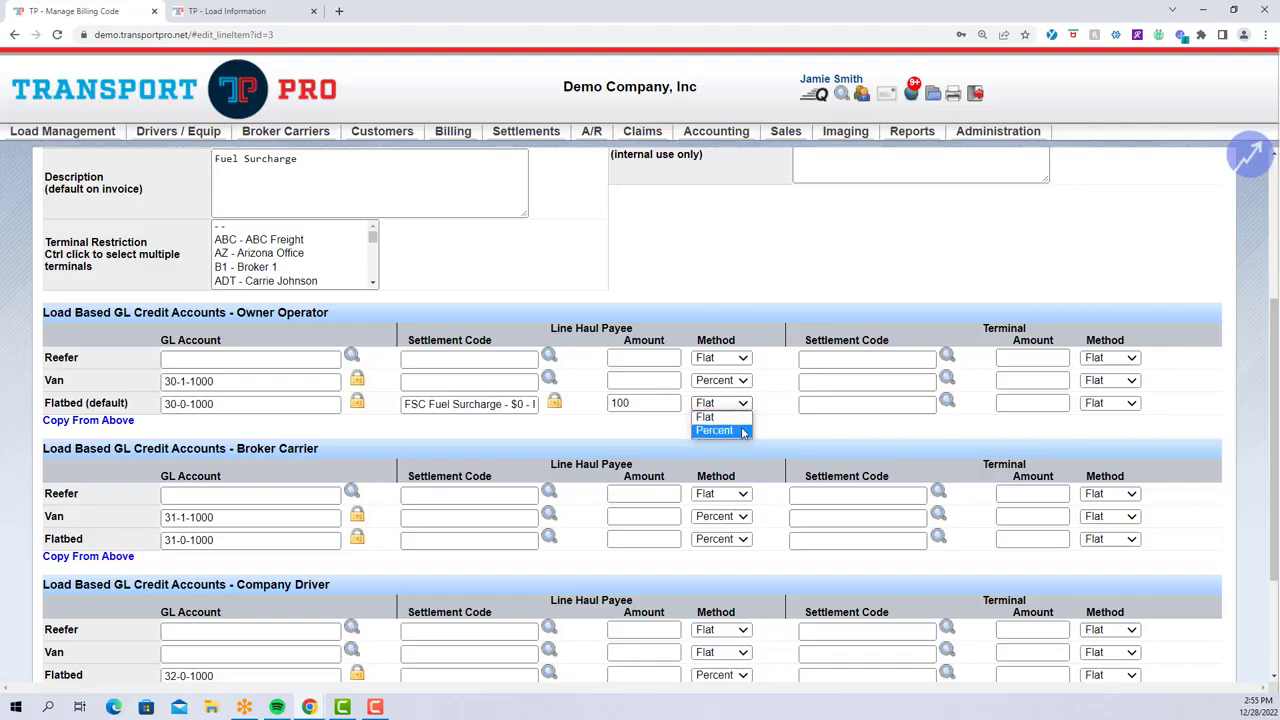
pyautogui.click(742, 431)
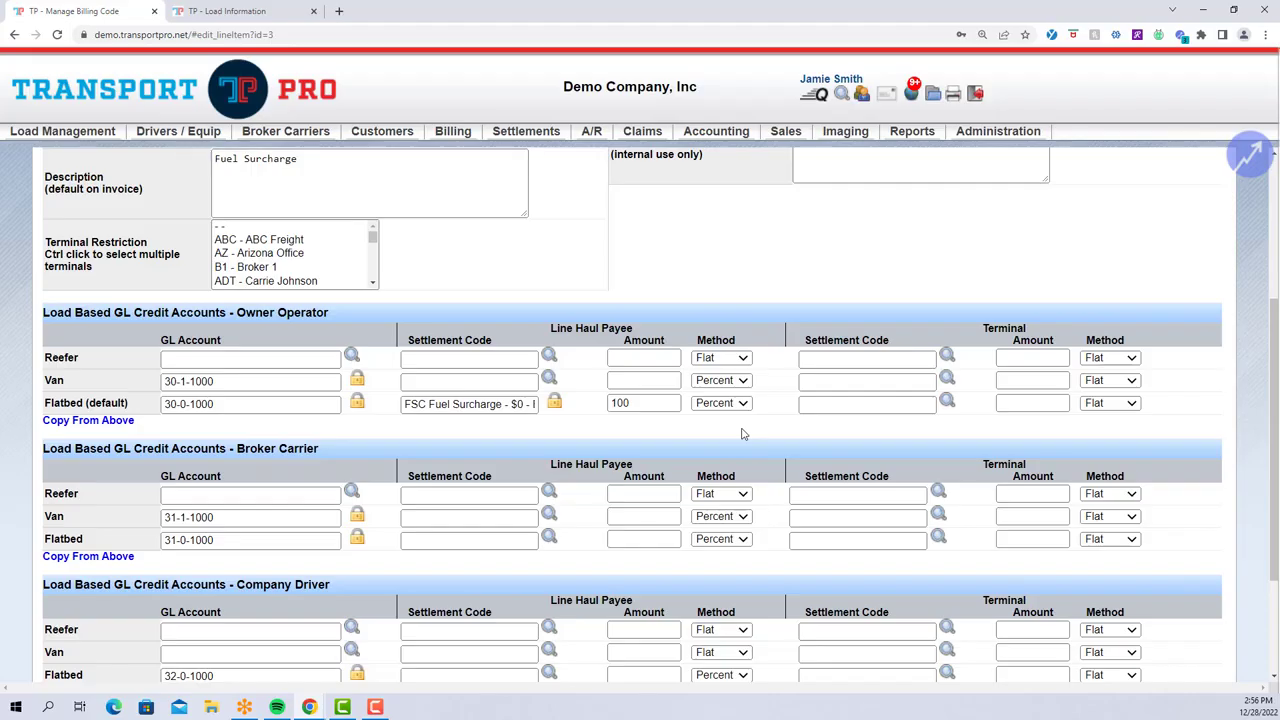
# Step: Review the Owner Operator flatbed row's line haul payee settlement code, amount and method, and the Terminal columns beside it
pyautogui.click(494, 409)
pyautogui.click(649, 411)
pyautogui.click(686, 414)
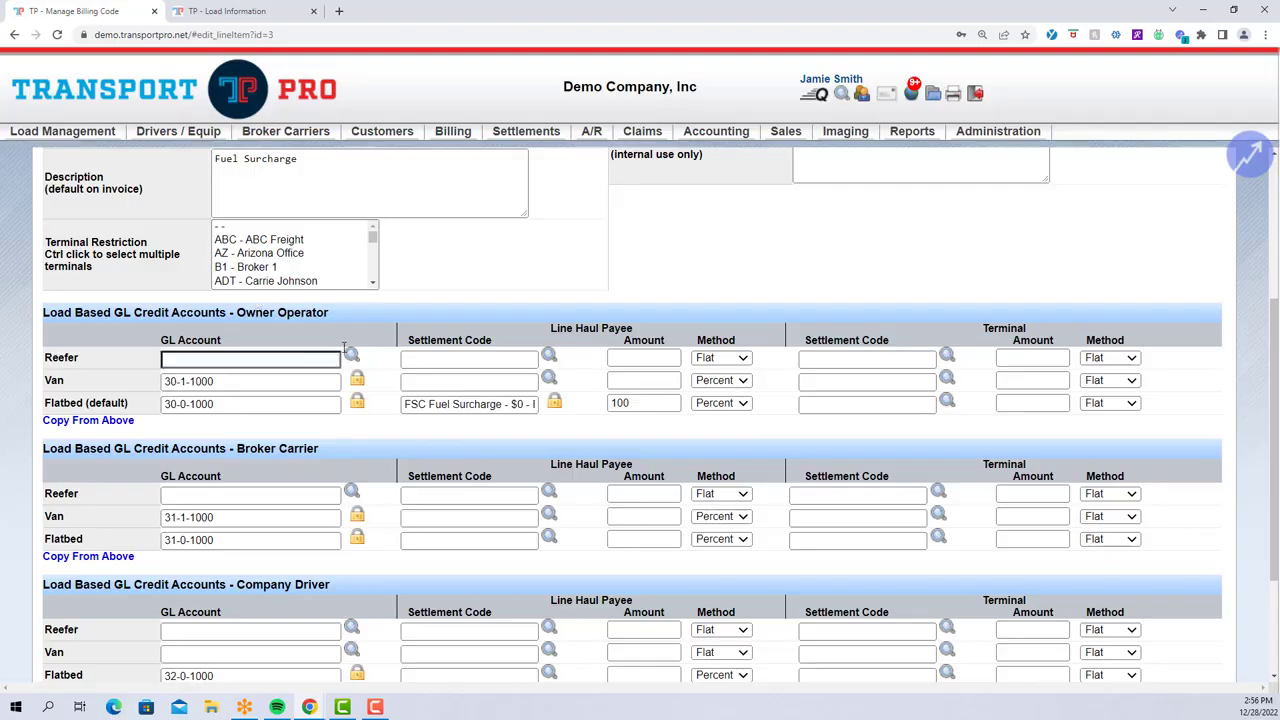
pyautogui.click(660, 404)
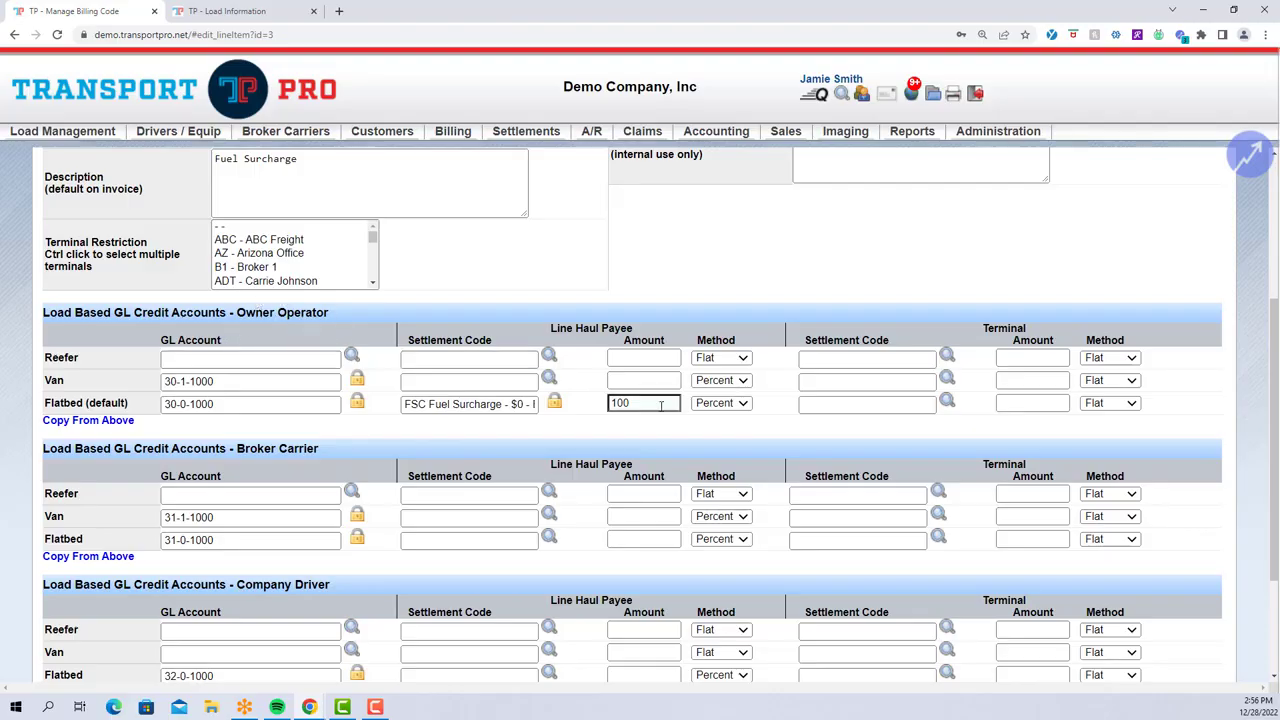
pyautogui.click(711, 444)
pyautogui.moveTo(980, 327); pyautogui.dragTo(1026, 324)
pyautogui.click(1037, 330)
pyautogui.scroll(1, 978, 390)
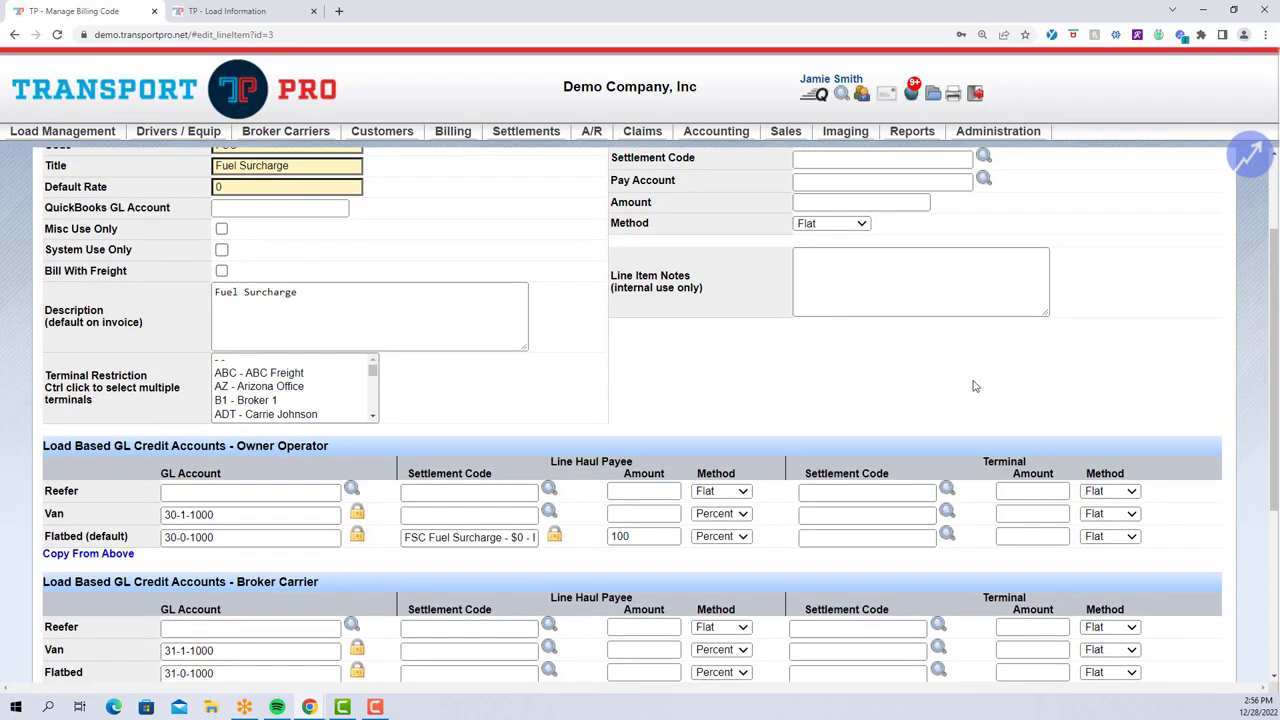